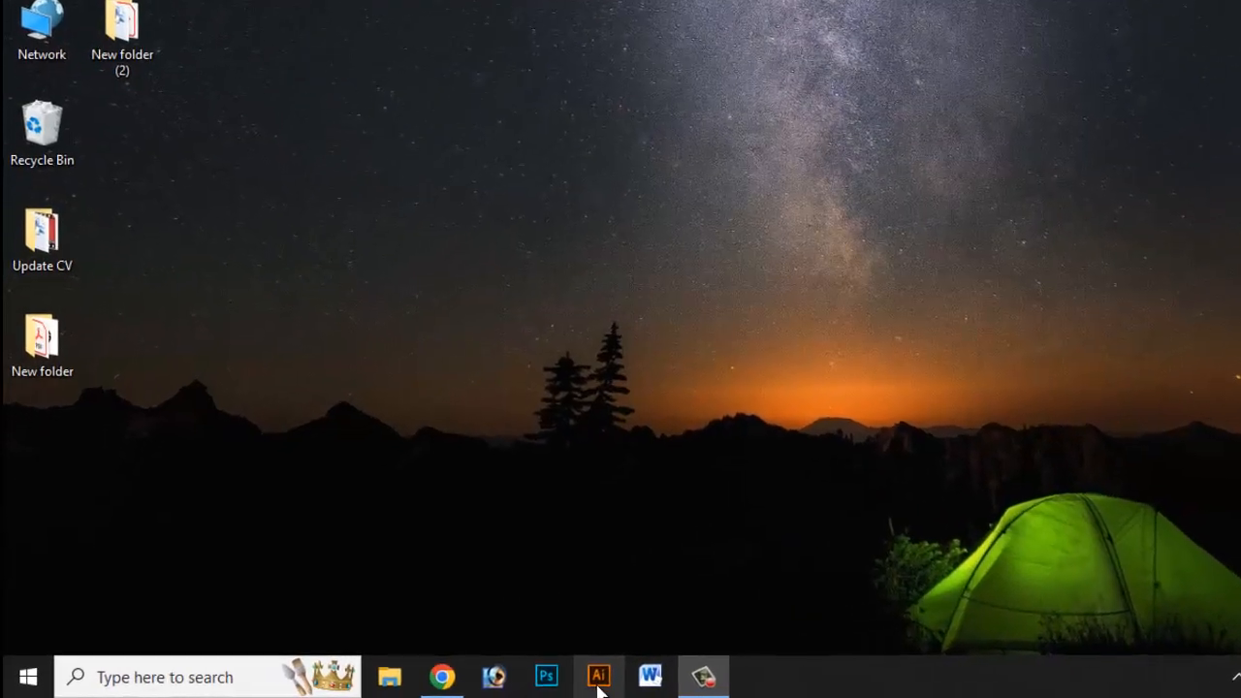
Launch Adobe Illustrator and set up a new landscape document measuring 3.5 x 2 in with inches as the unit.
{"action": "left_click", "coordinate": [598, 679]}
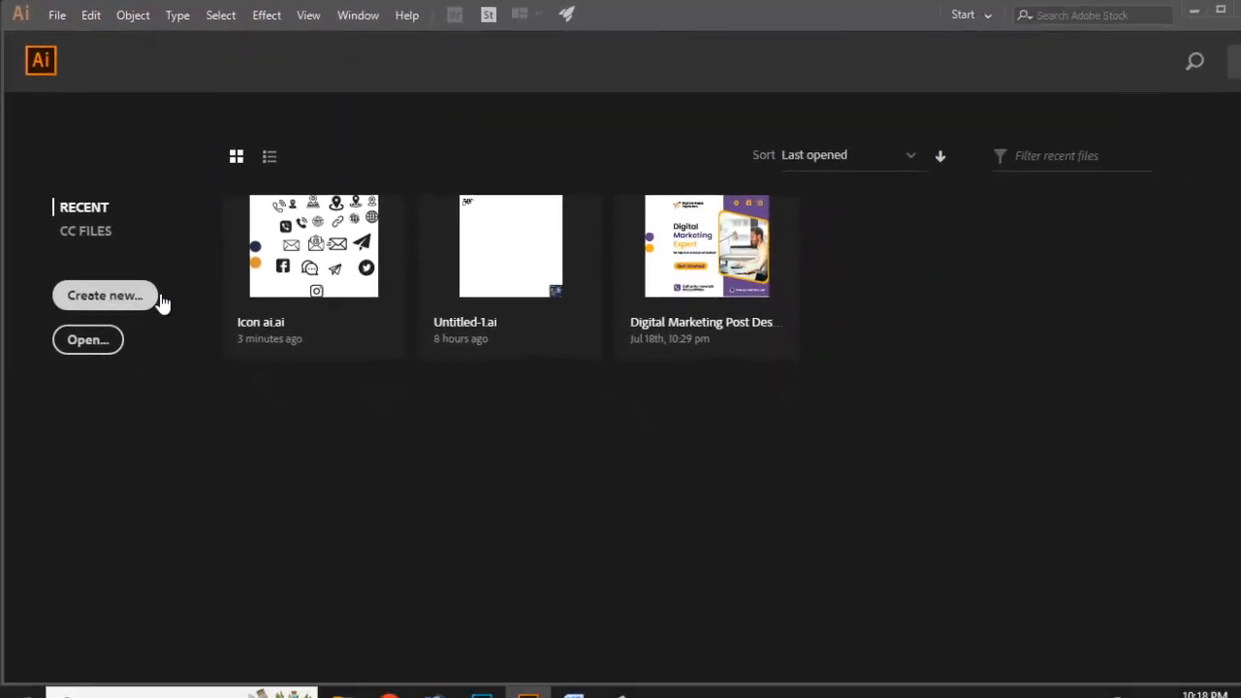
{"action": "left_click", "coordinate": [155, 298]}
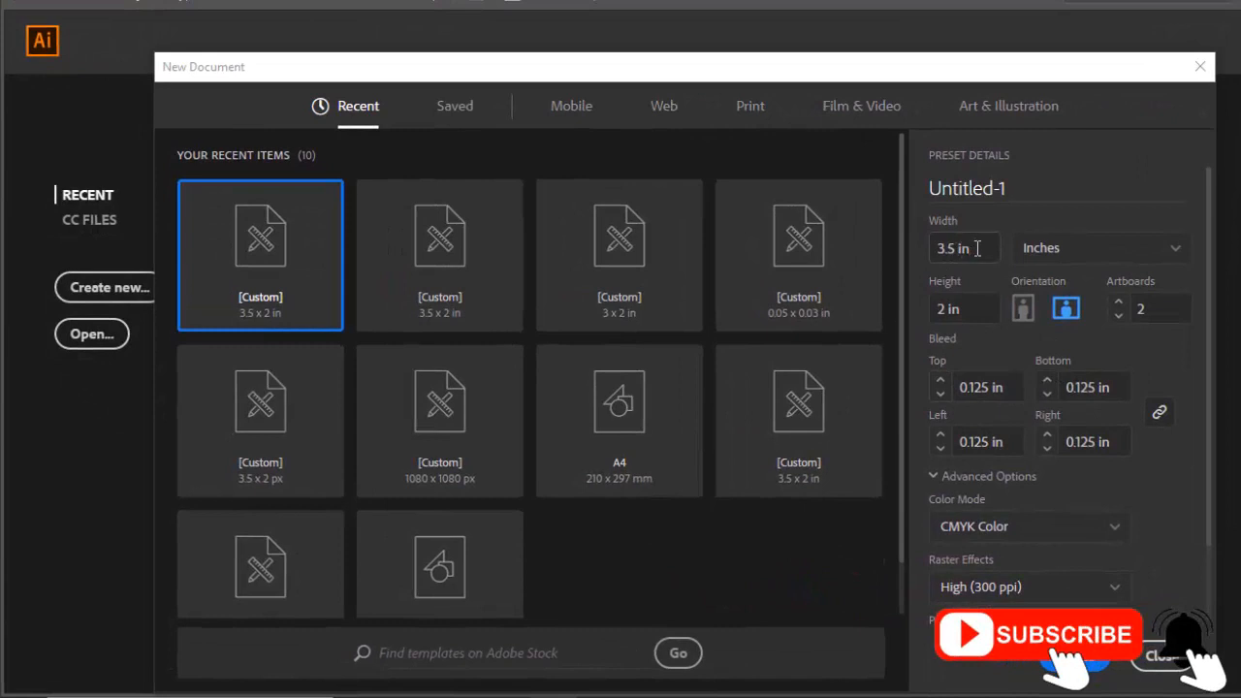
{"action": "left_click_drag", "start_coordinate": [977, 248], "coordinate": [934, 251]}
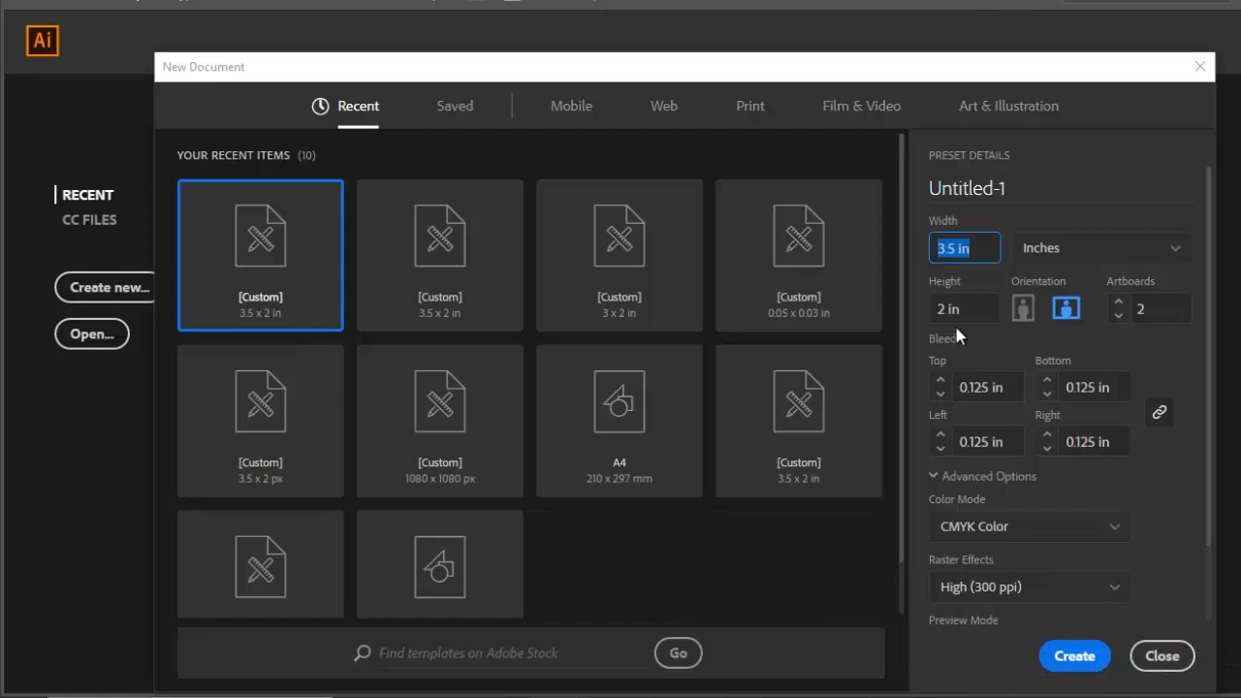
{"action": "left_click", "coordinate": [1184, 249]}
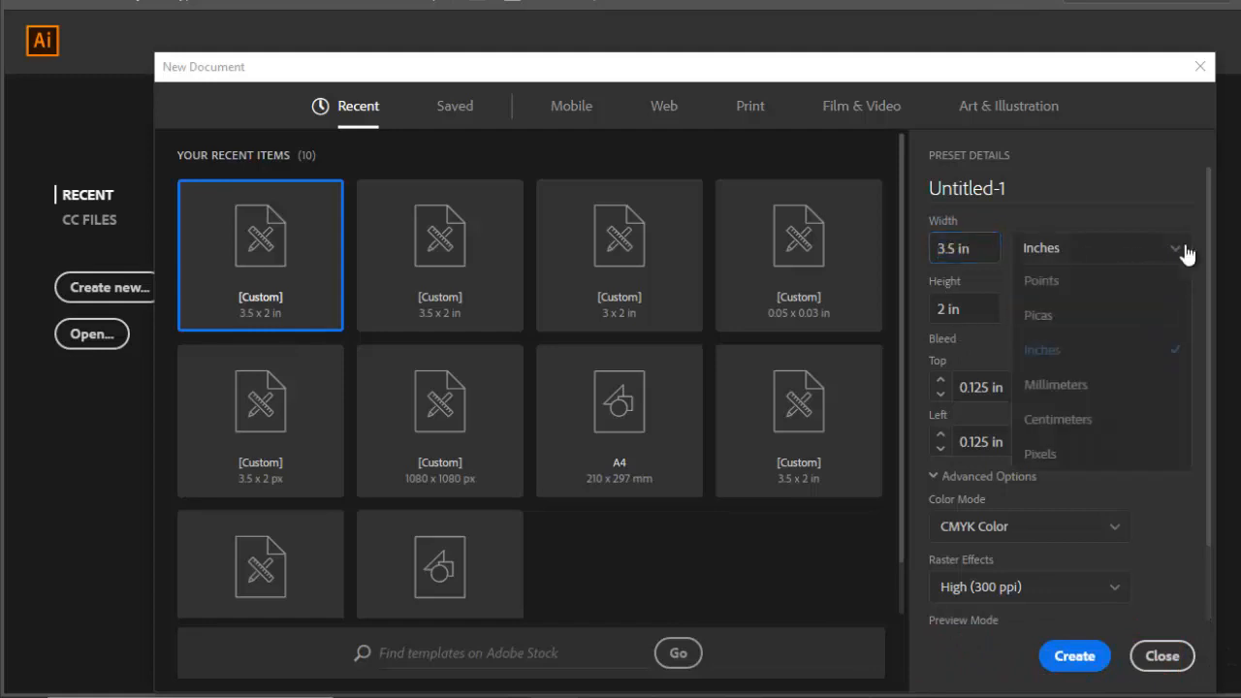
{"action": "left_click", "coordinate": [1078, 348]}
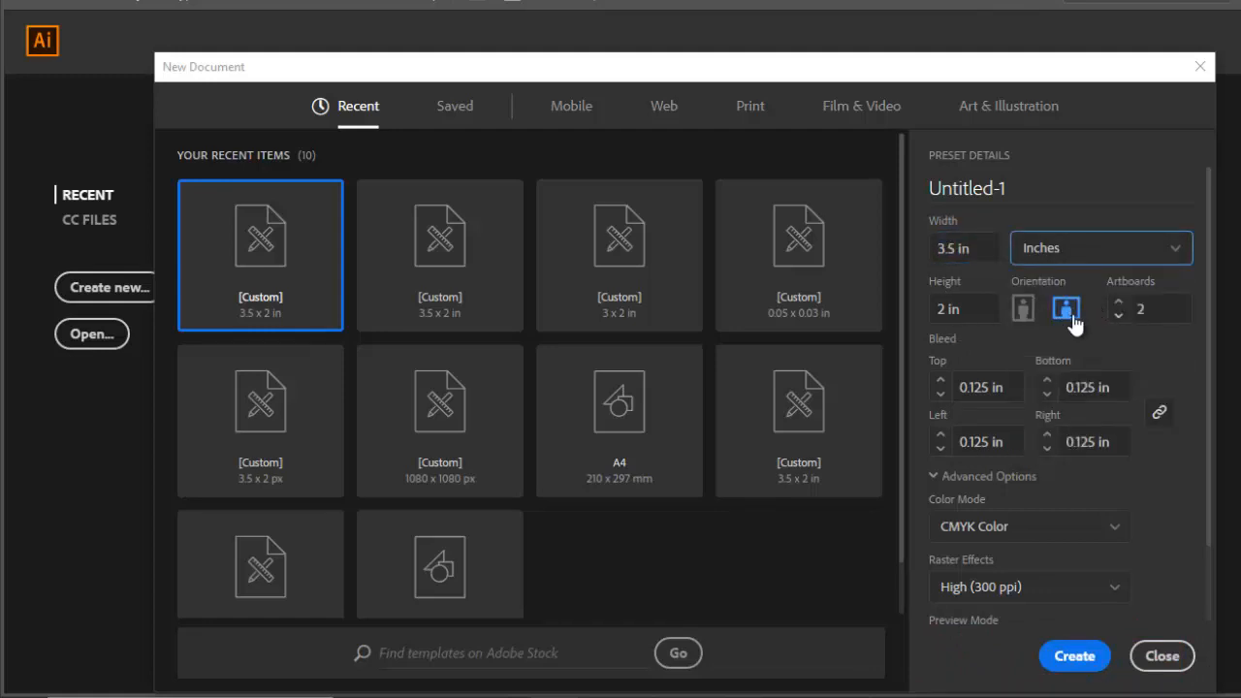
{"action": "left_click", "coordinate": [1070, 318]}
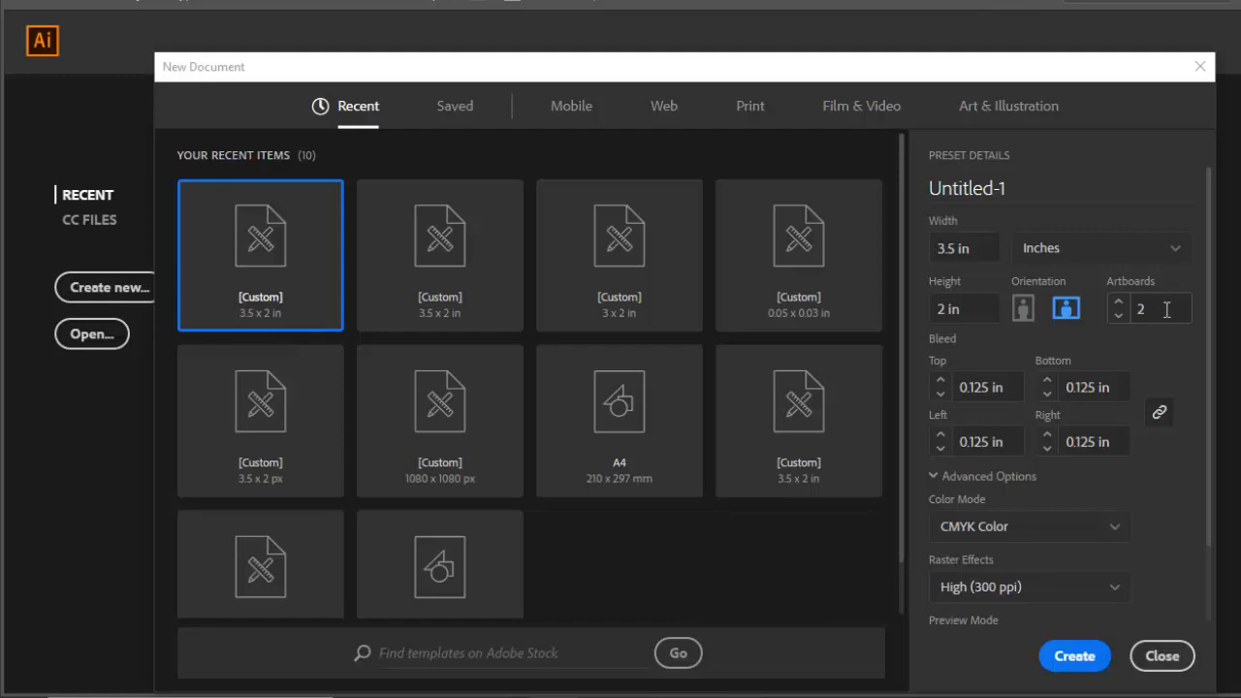
Create the document with two artboards, 0.125 in bleed on all sides and CMYK color mode.
{"action": "left_click", "coordinate": [939, 394]}
{"action": "left_click", "coordinate": [940, 379]}
{"action": "scroll", "coordinate": [1045, 426], "scroll_direction": "down", "scroll_amount": 2}
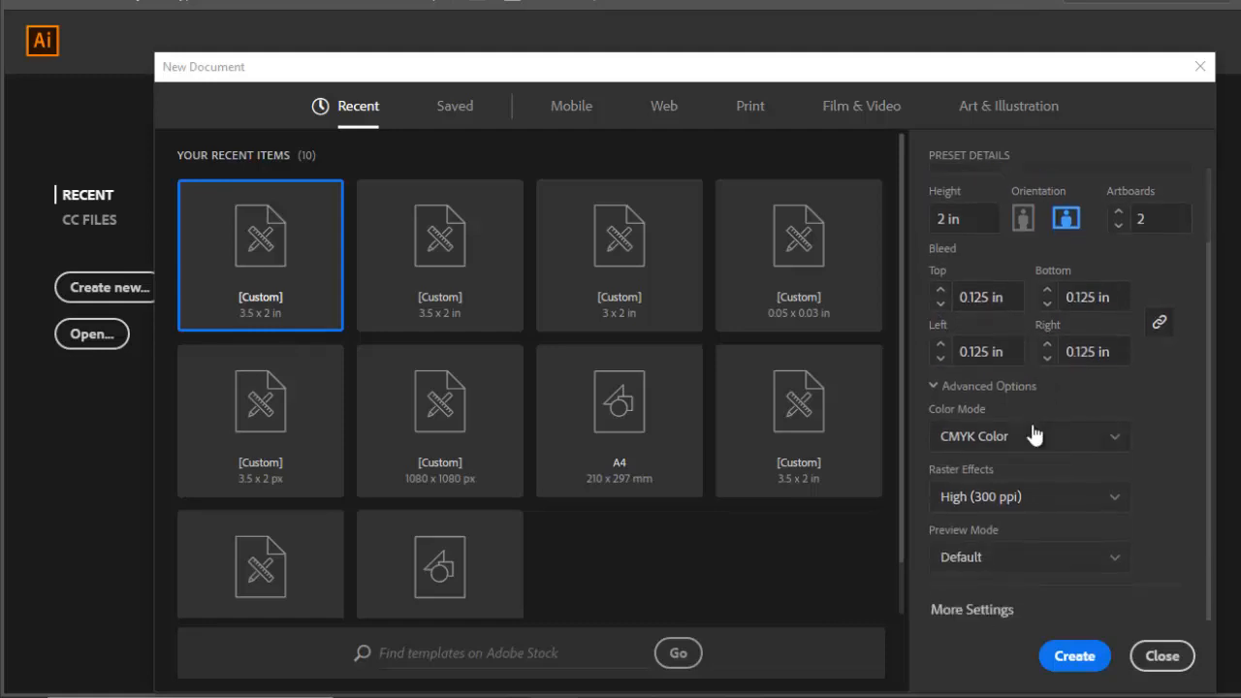
{"action": "left_click", "coordinate": [1083, 442]}
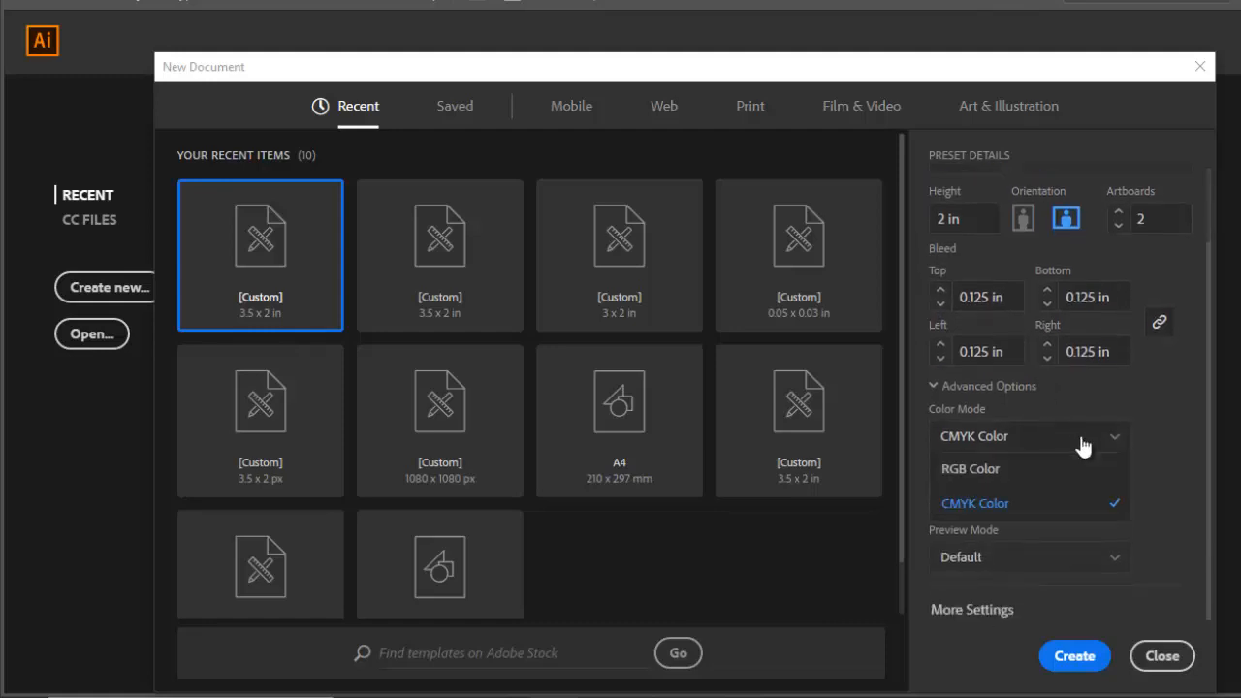
{"action": "left_click", "coordinate": [1030, 506]}
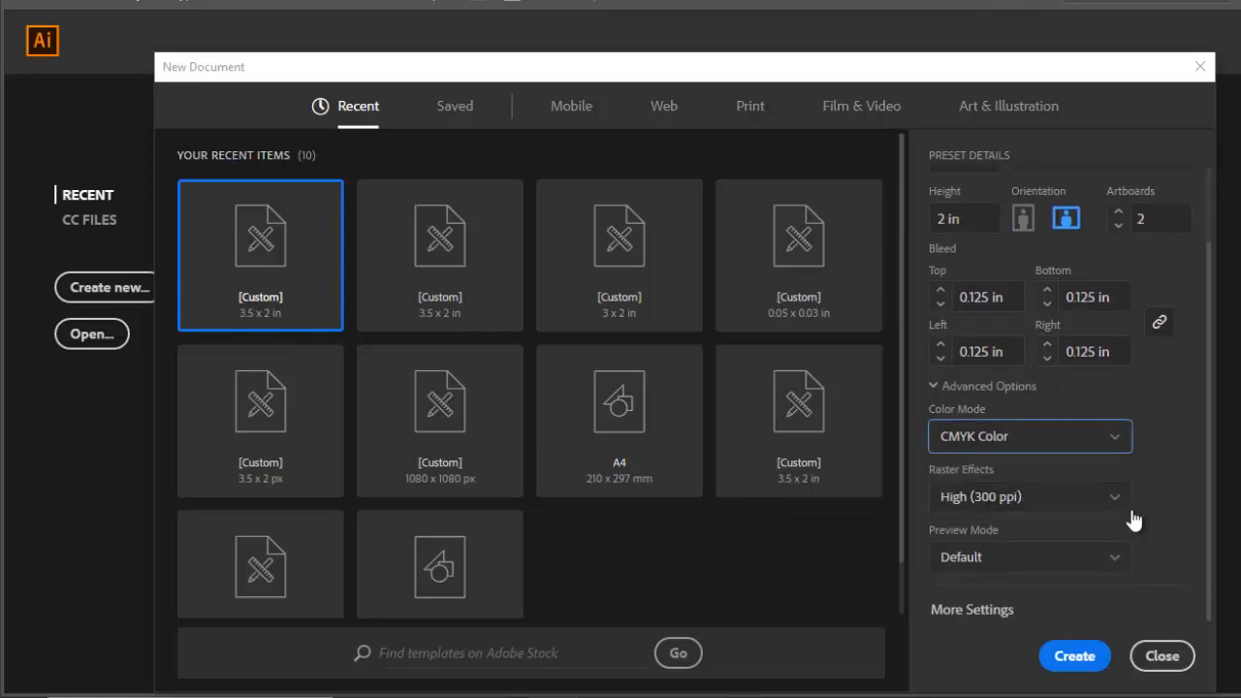
{"action": "scroll", "coordinate": [1096, 528], "scroll_direction": "up", "scroll_amount": 2}
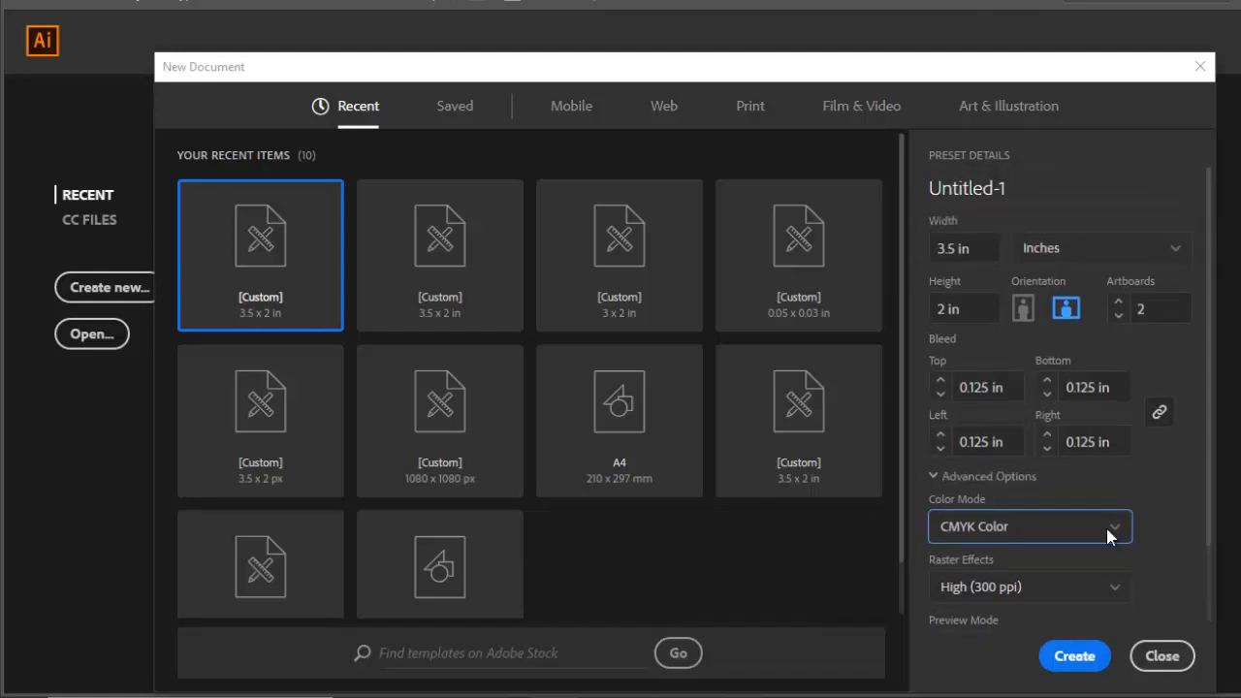
{"action": "left_click", "coordinate": [1074, 657]}
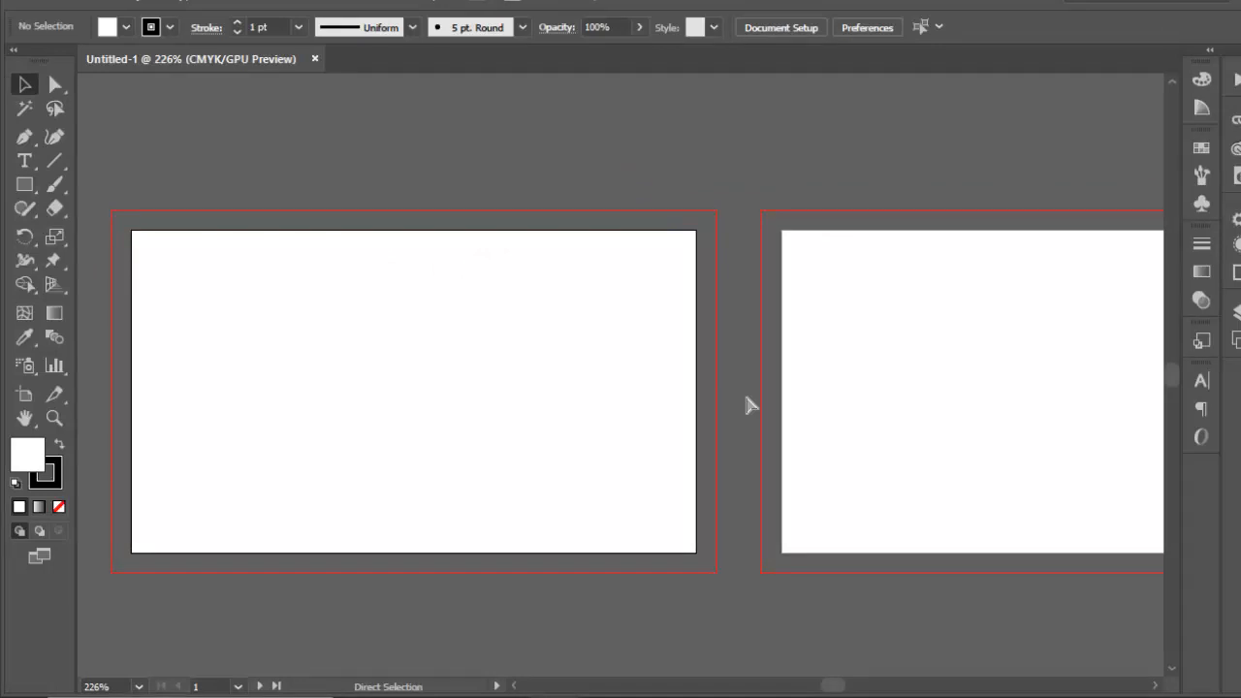
Create a rectangle 3.5 in wide and 2 in high with the Rectangle tool over the first artboard.
{"action": "key", "text": "ctrl+minus"}
{"action": "key", "text": "ctrl+minus"}
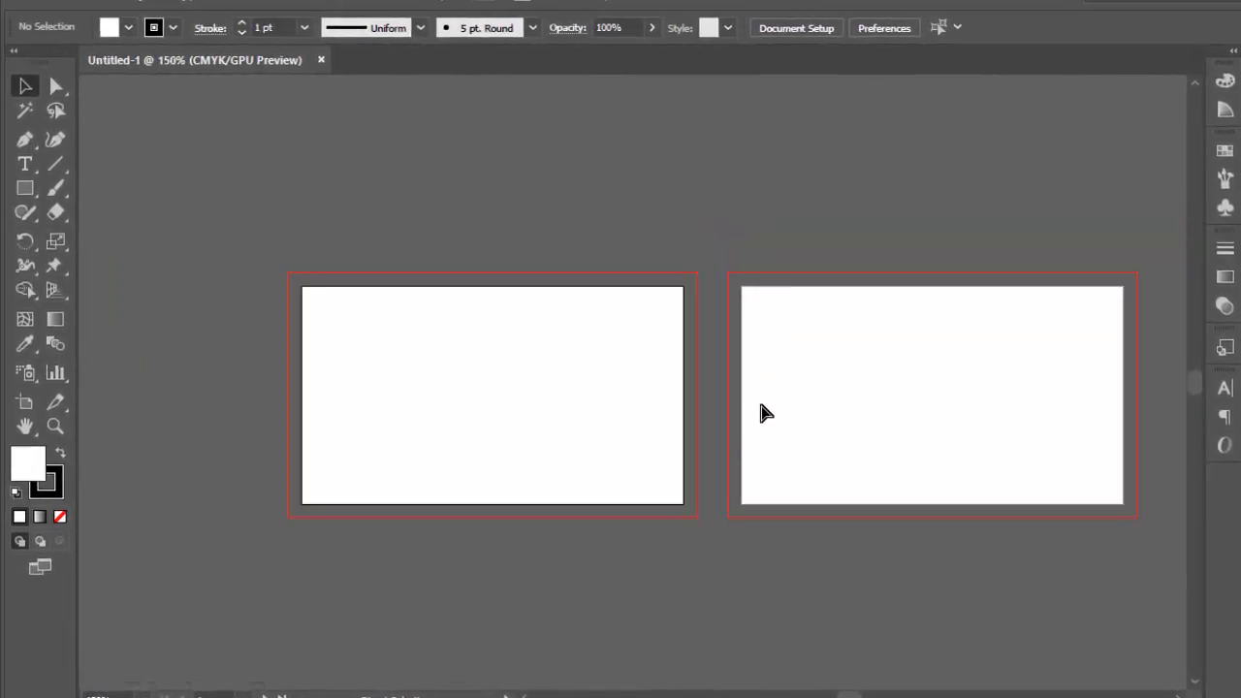
{"action": "key", "text": "ctrl+plus"}
{"action": "left_click_drag", "start_coordinate": [598, 407], "coordinate": [601, 354]}
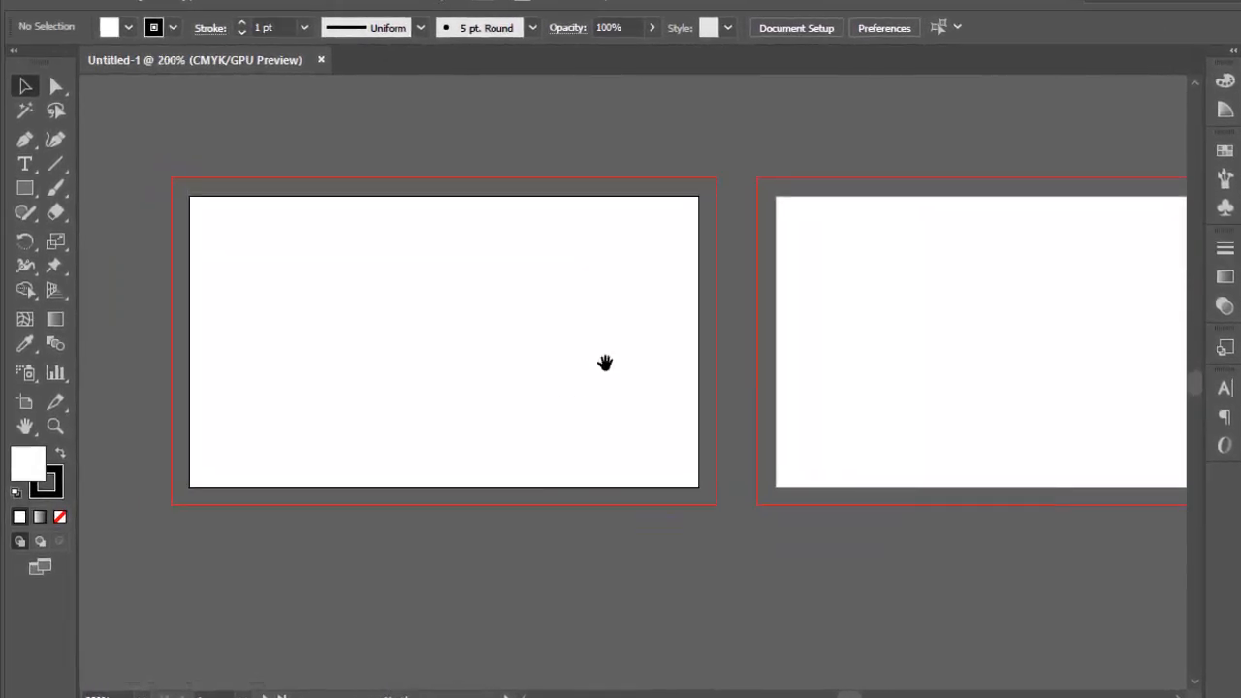
{"action": "left_click", "coordinate": [25, 191]}
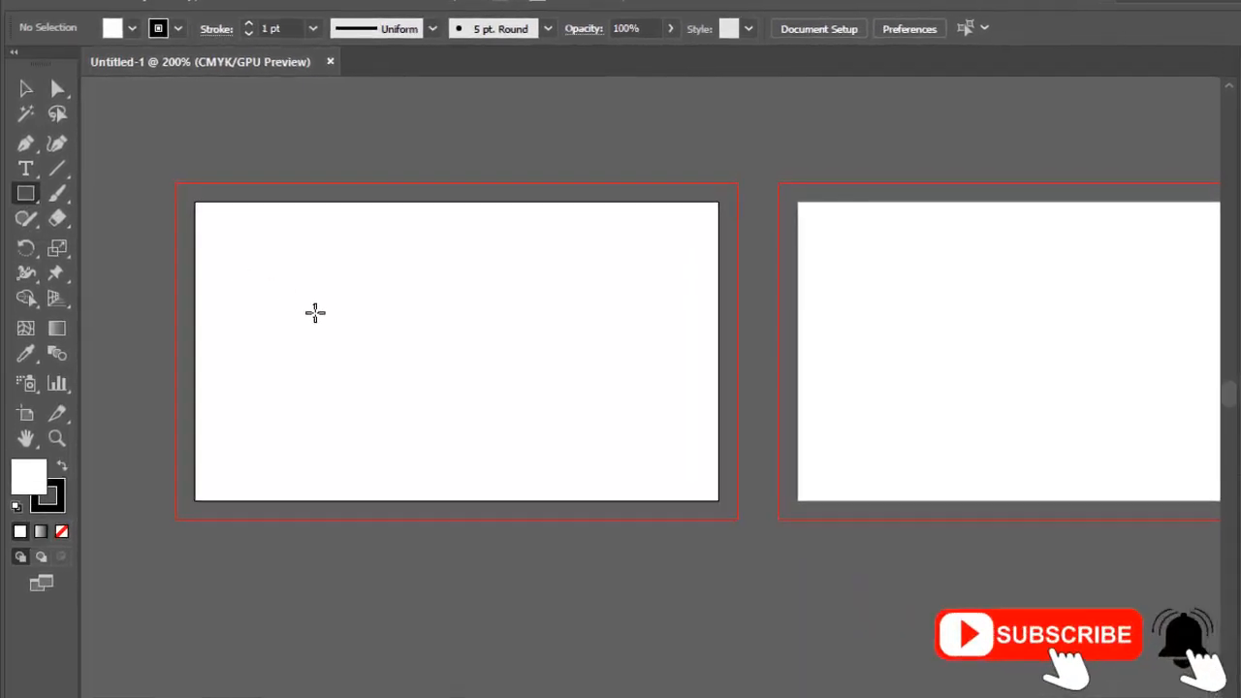
{"action": "left_click", "coordinate": [541, 351]}
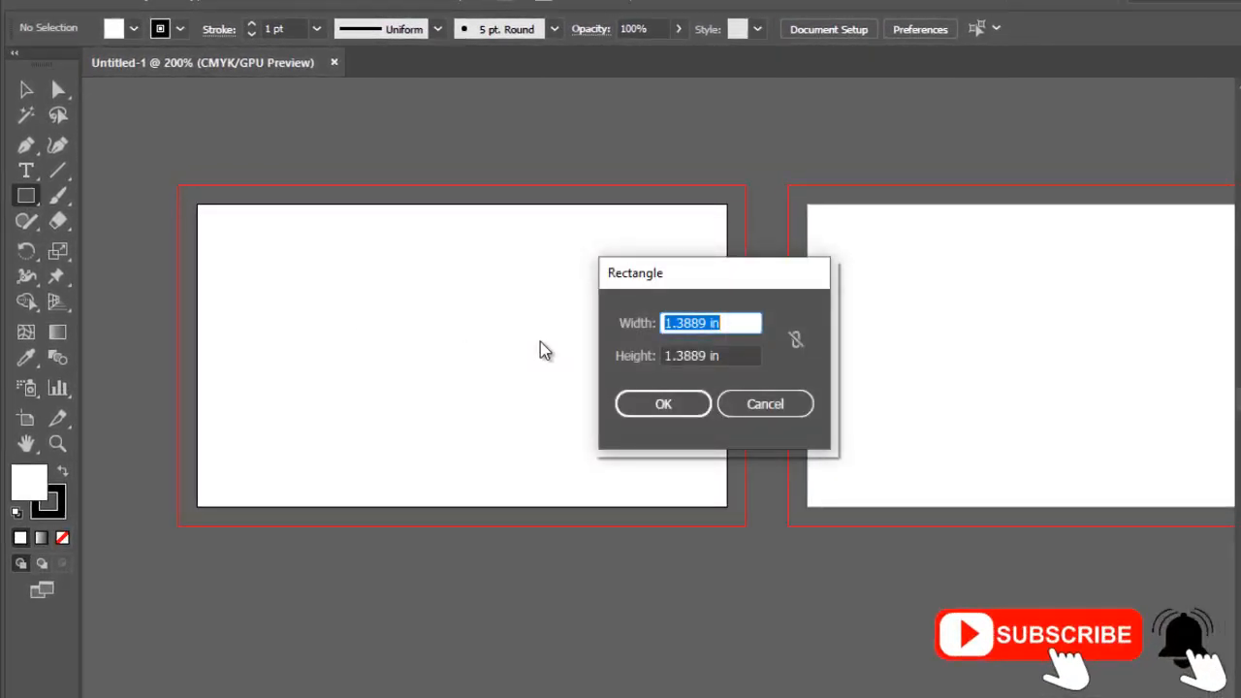
{"action": "type", "text": "3.5"}
{"action": "key", "text": "Tab"}
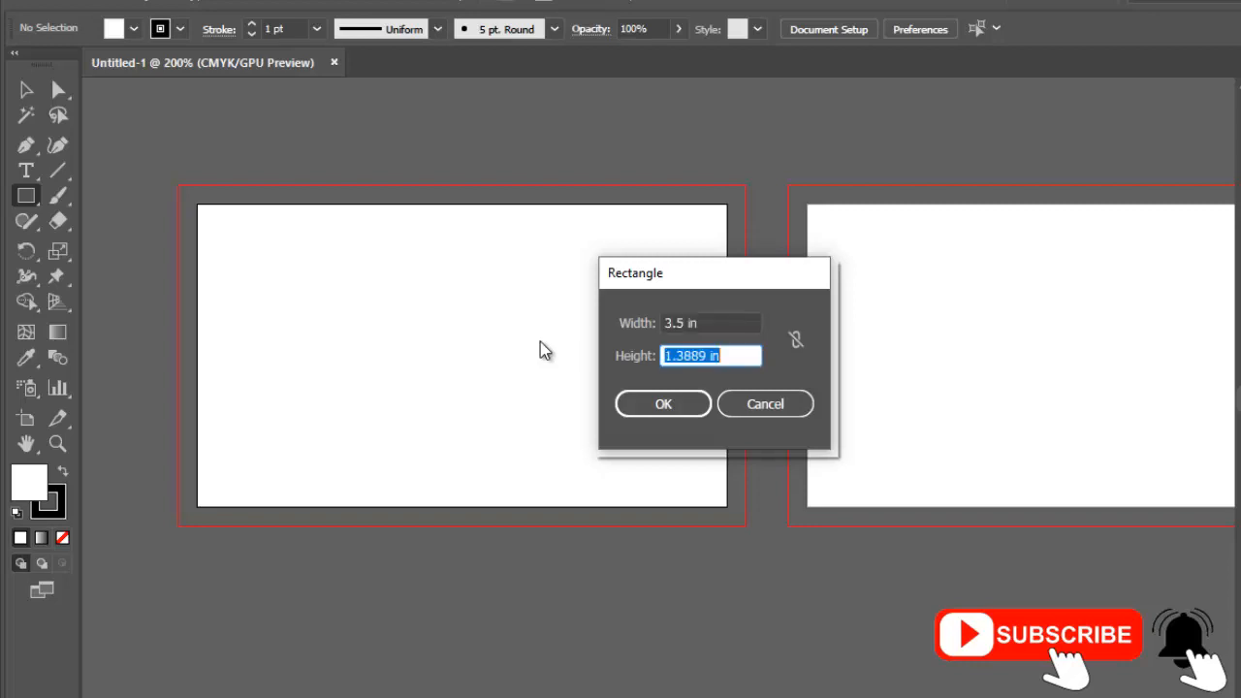
{"action": "type", "text": "2"}
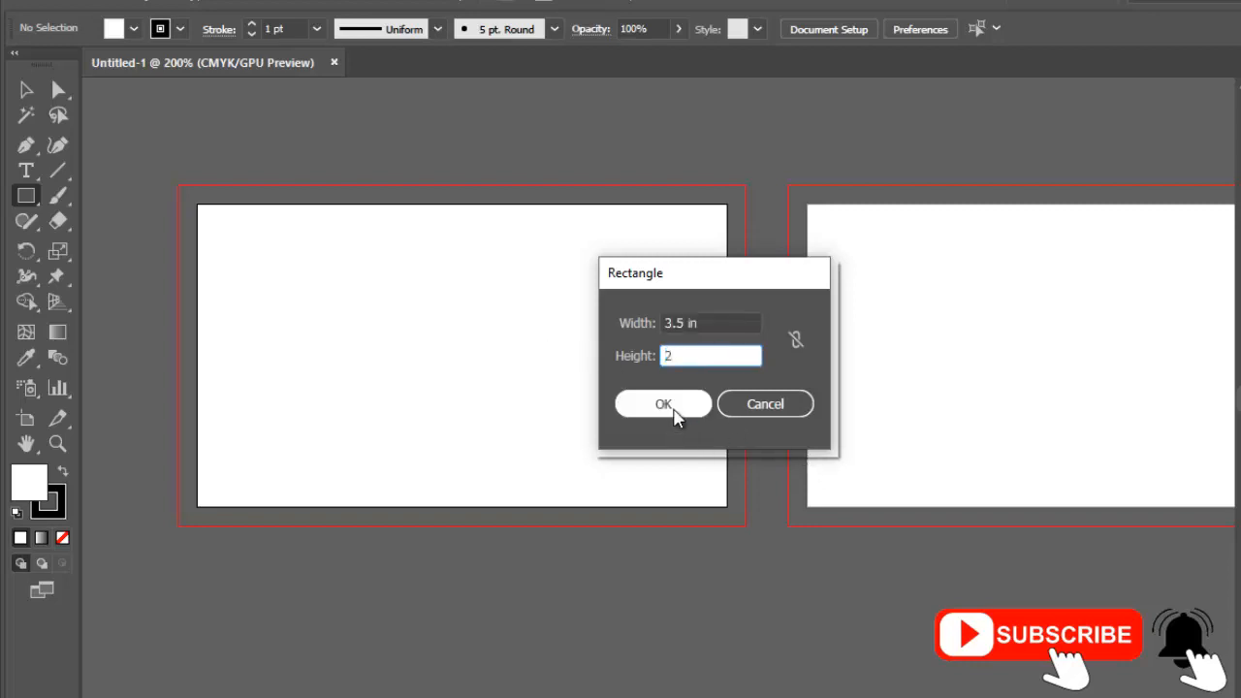
{"action": "left_click", "coordinate": [669, 409]}
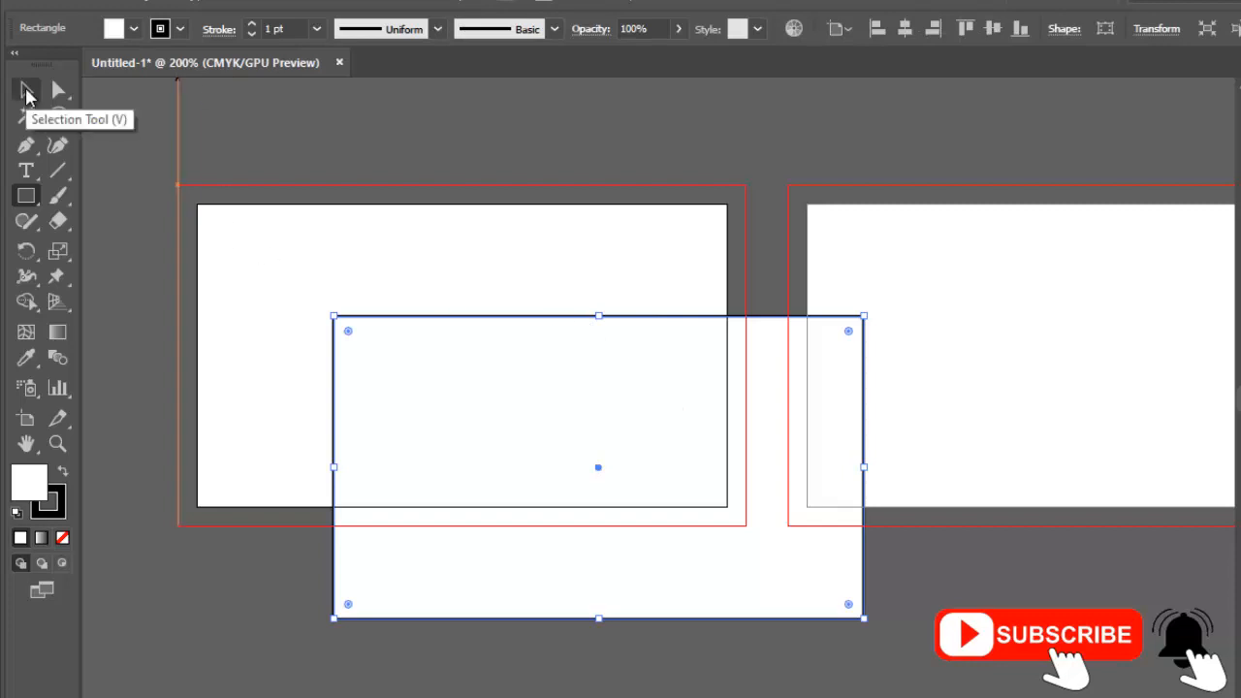
Align the rectangle to the horizontal and vertical center of the first artboard.
{"action": "left_click", "coordinate": [26, 92]}
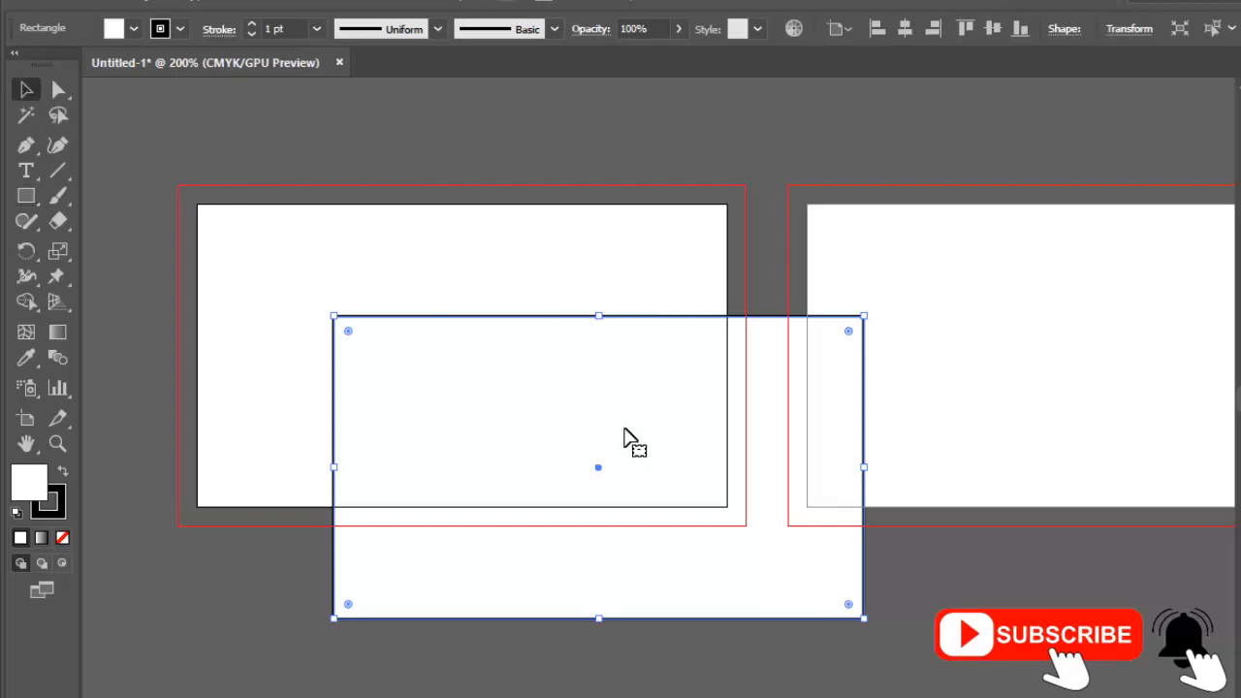
{"action": "left_click", "coordinate": [906, 34]}
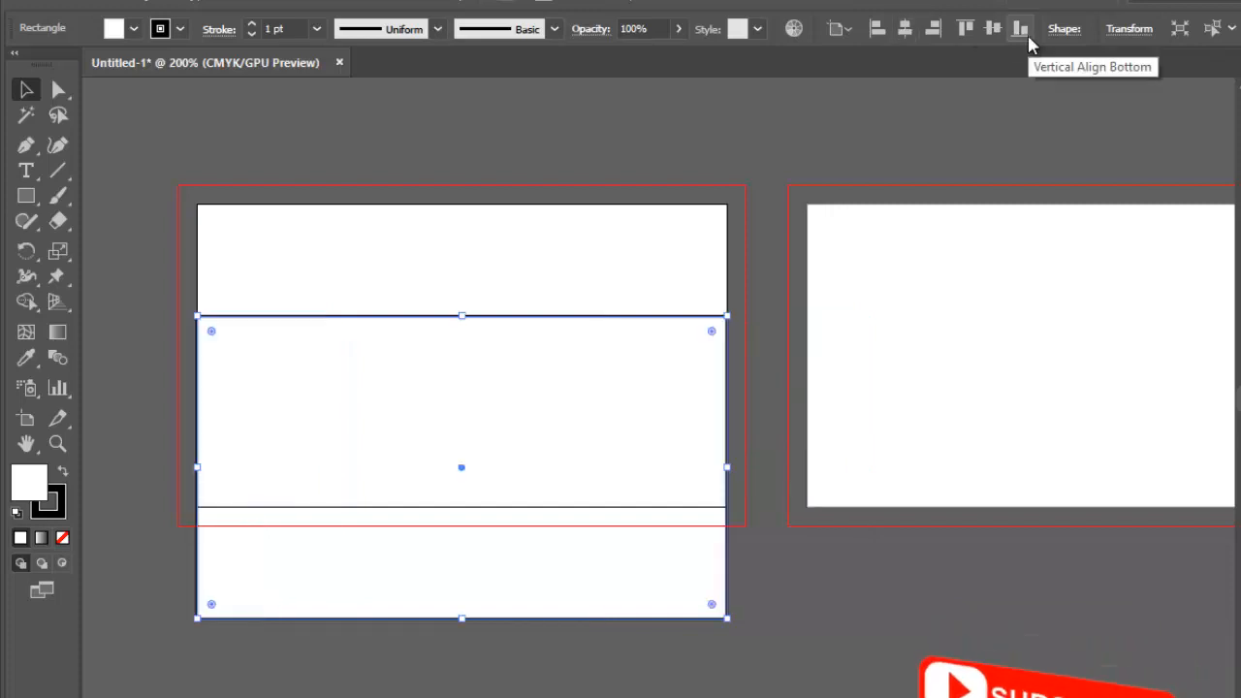
{"action": "left_click", "coordinate": [994, 31]}
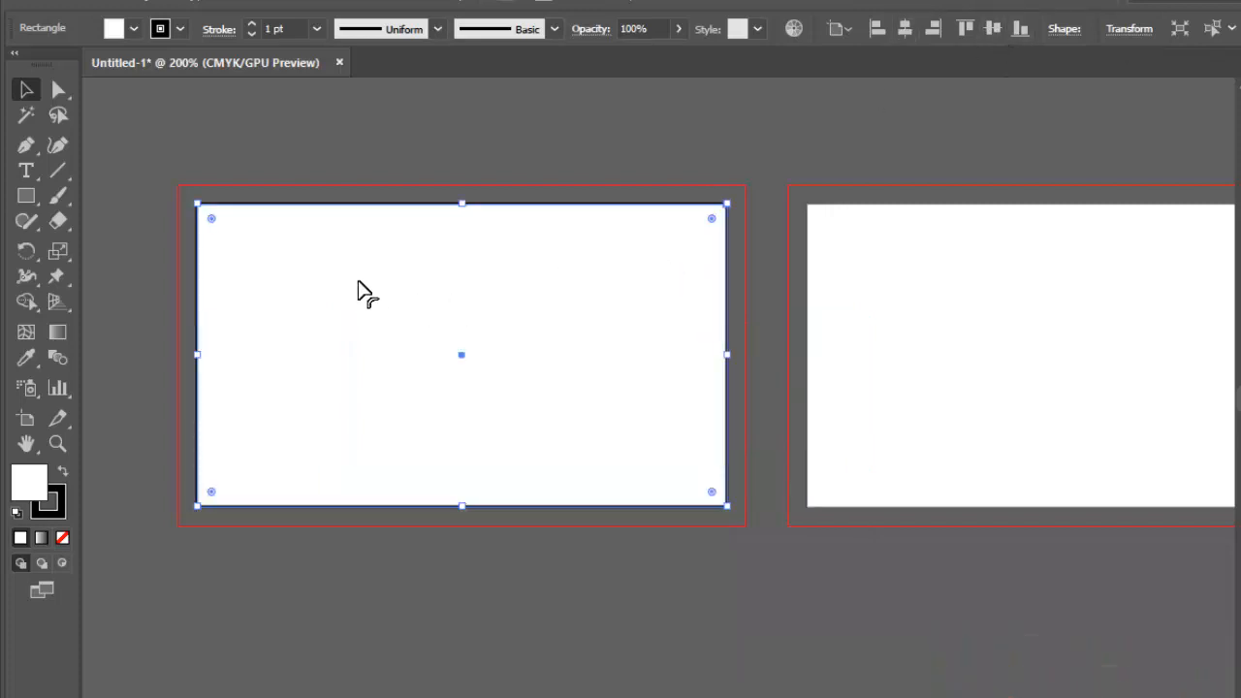
Remove the black stroke from the artboard-sized rectangle by setting it to None.
{"action": "left_click", "coordinate": [180, 30]}
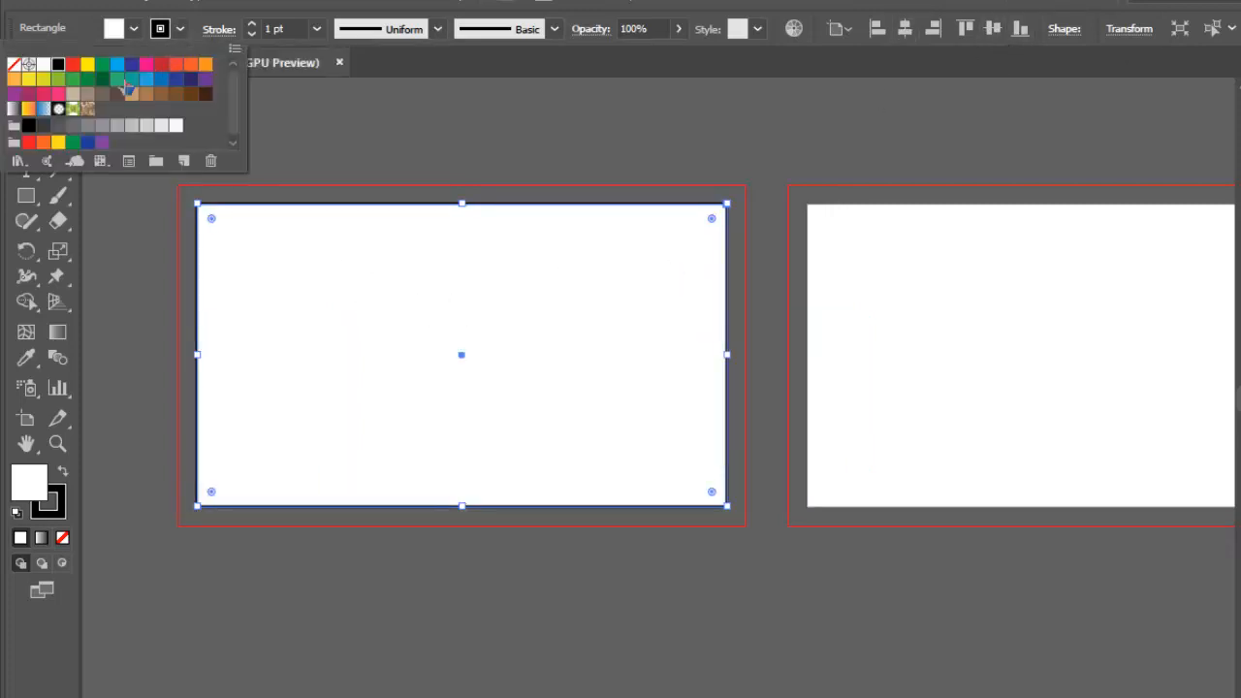
{"action": "left_click", "coordinate": [14, 63]}
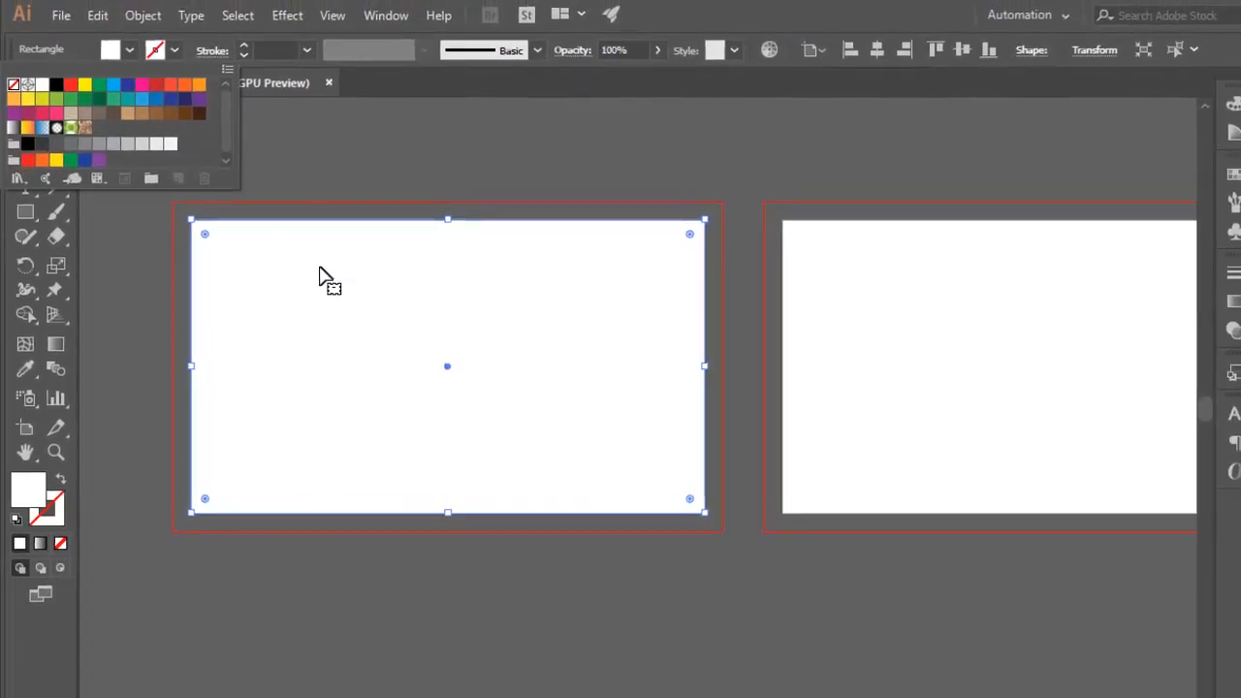
{"action": "left_click", "coordinate": [321, 271]}
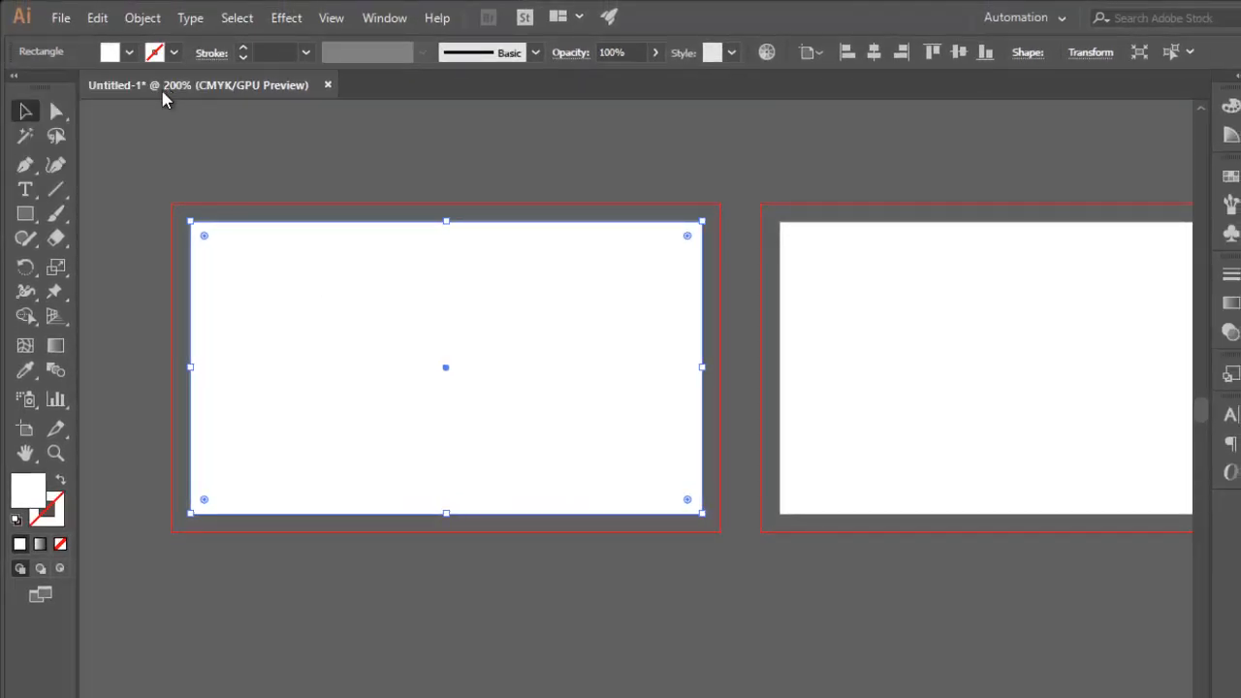
Offset the rectangle's path inward by -0.125 in with miter joins to outline the safe area.
{"action": "left_click", "coordinate": [147, 19]}
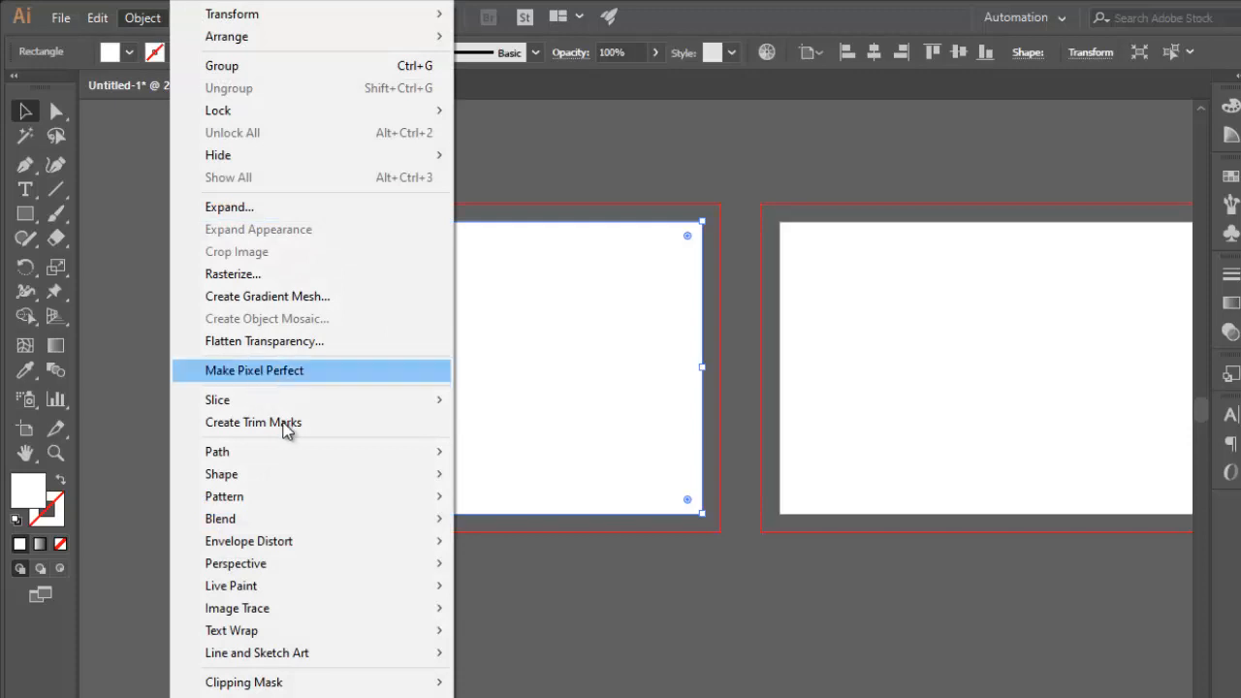
{"action": "mouse_move", "coordinate": [426, 452]}
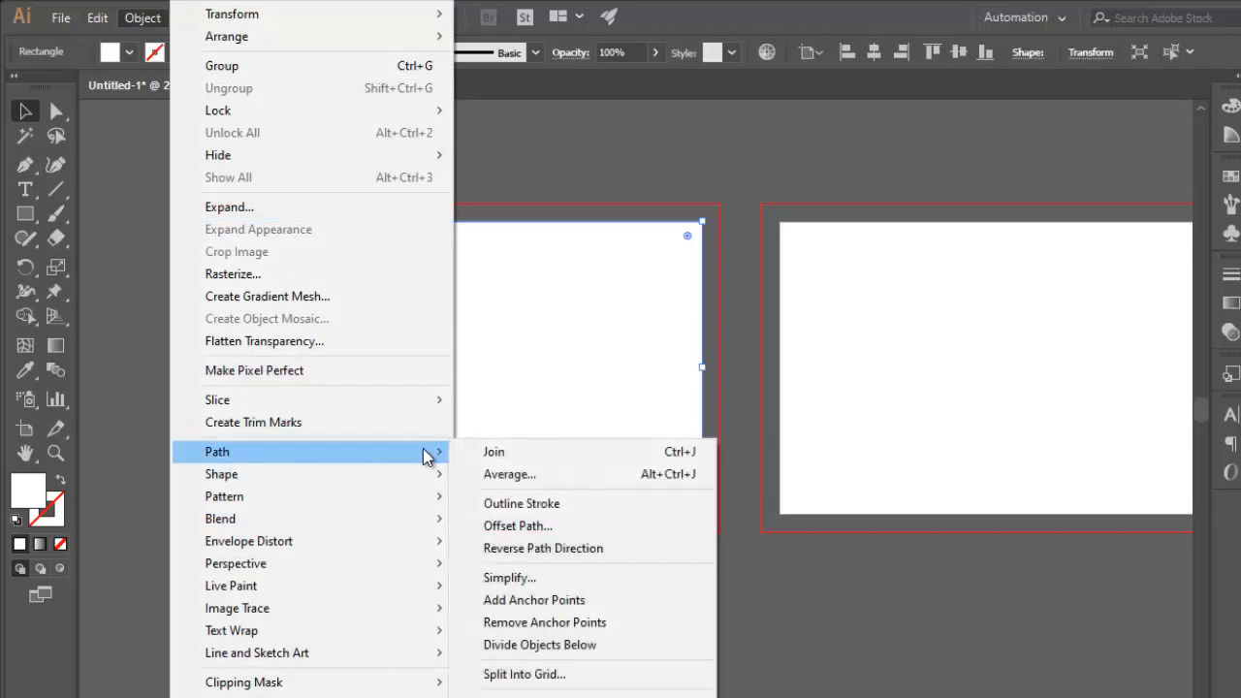
{"action": "left_click", "coordinate": [542, 529]}
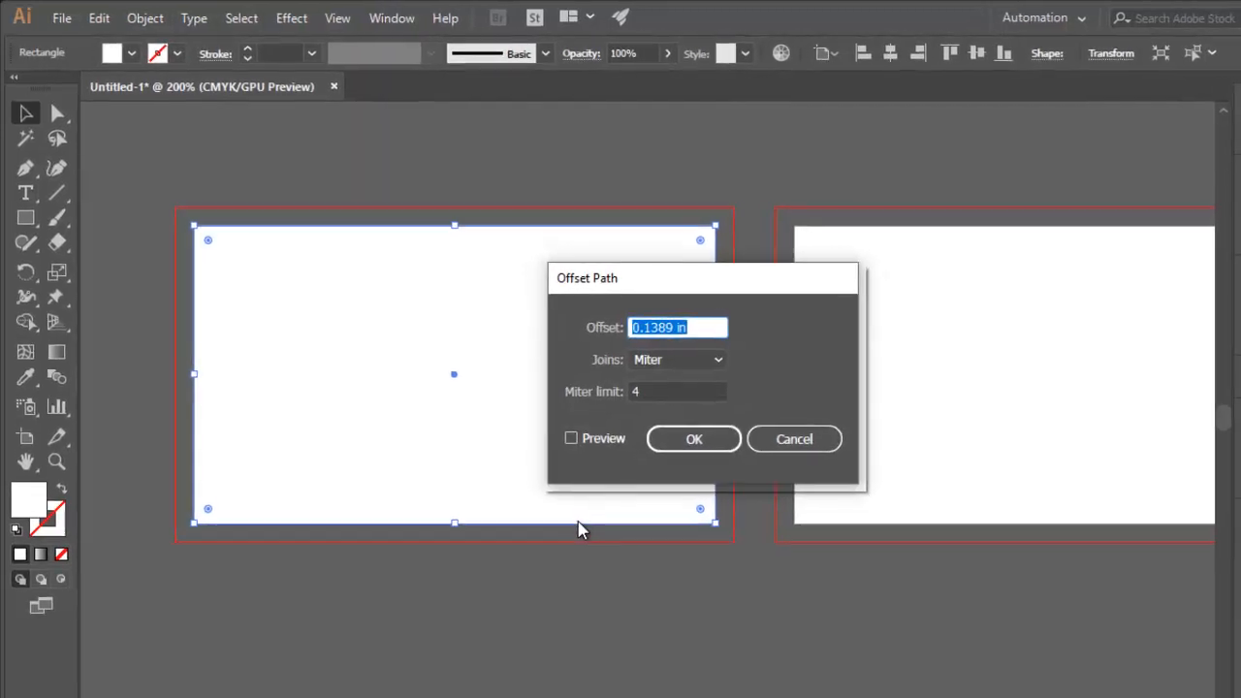
{"action": "type", "text": "-0.125"}
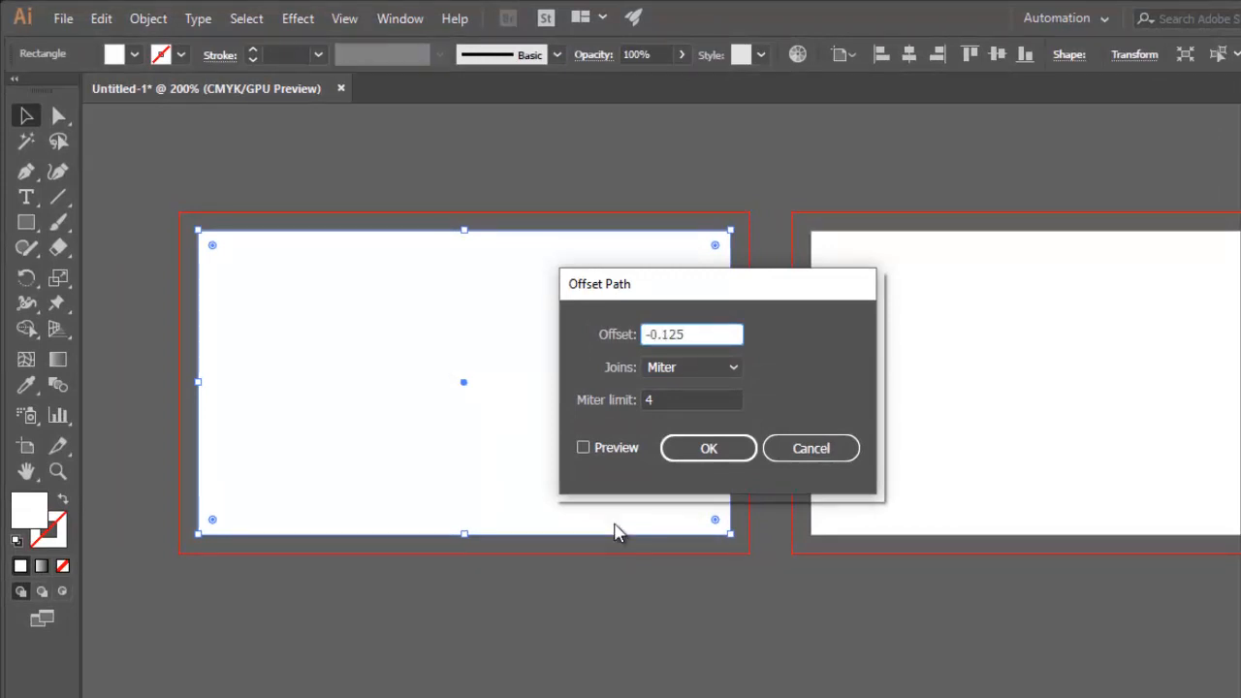
{"action": "left_click", "coordinate": [715, 454]}
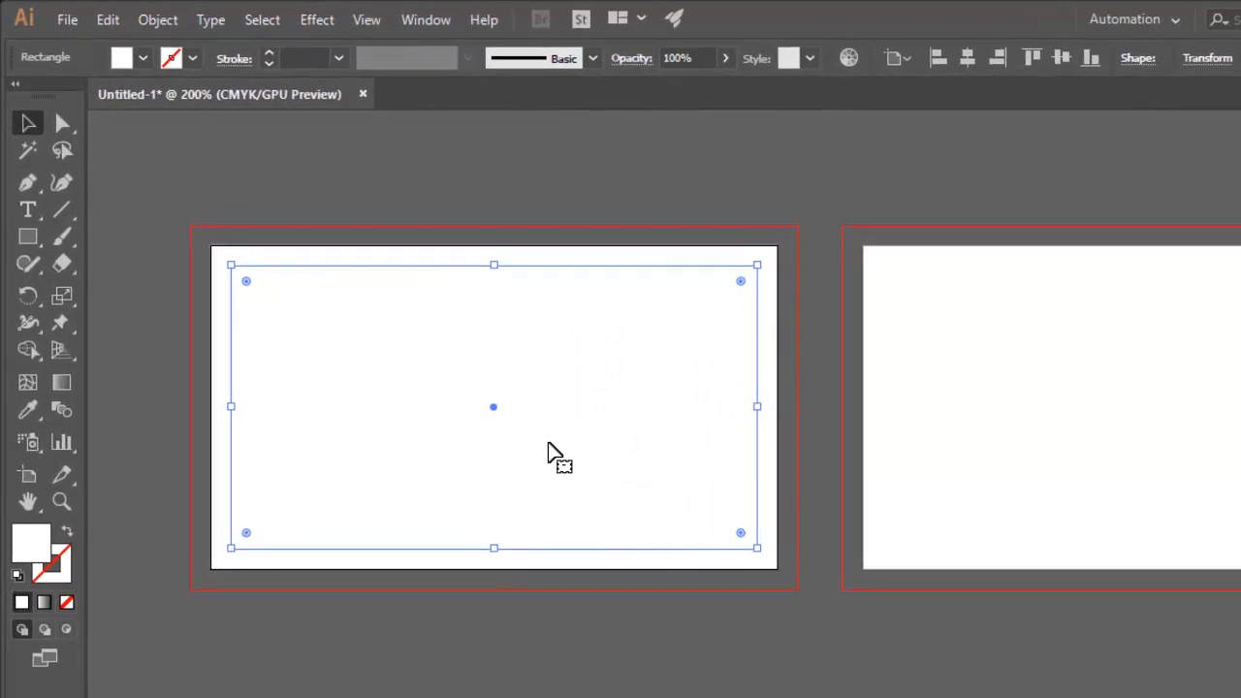
Convert the inset rectangle into guides and delete the original artboard-sized rectangle.
{"action": "right_click", "coordinate": [548, 450]}
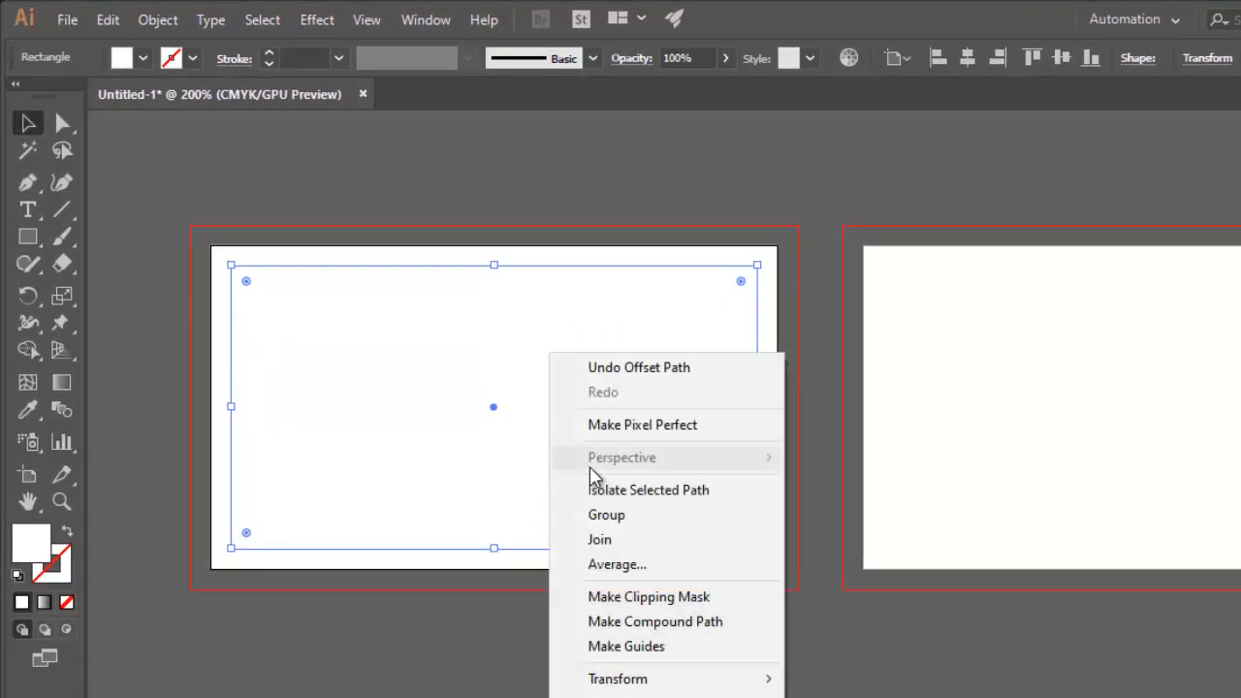
{"action": "left_click", "coordinate": [651, 647]}
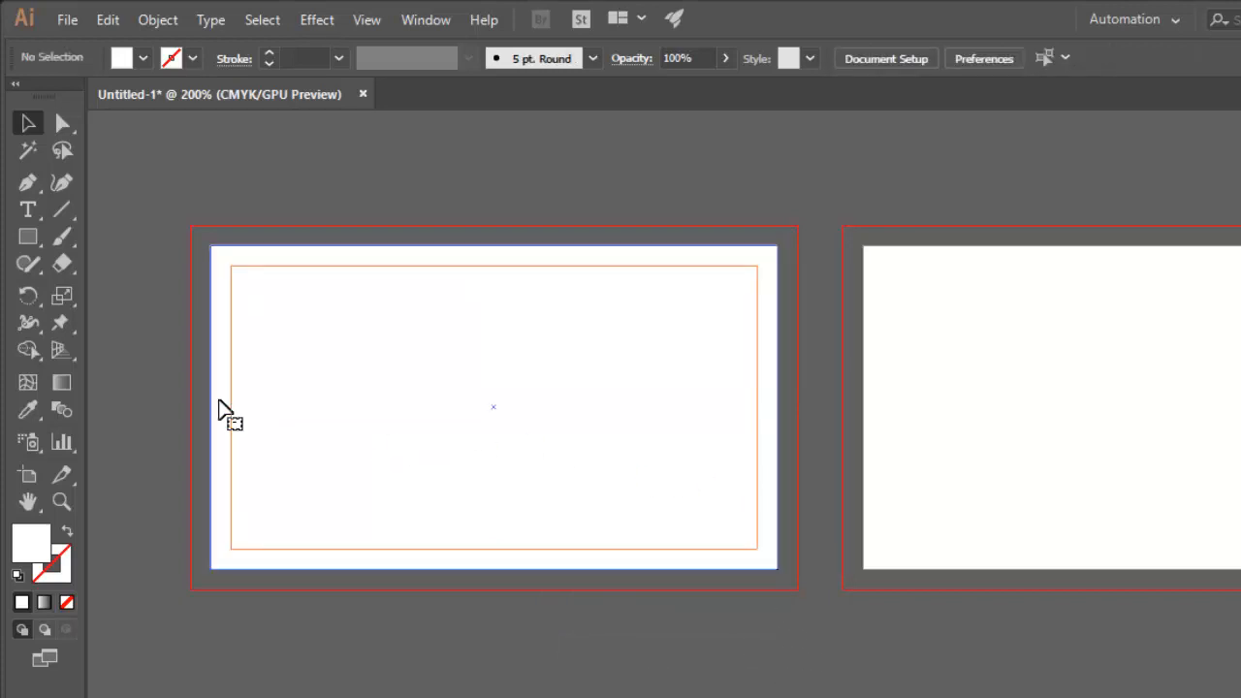
{"action": "left_click_drag", "start_coordinate": [219, 407], "coordinate": [165, 205]}
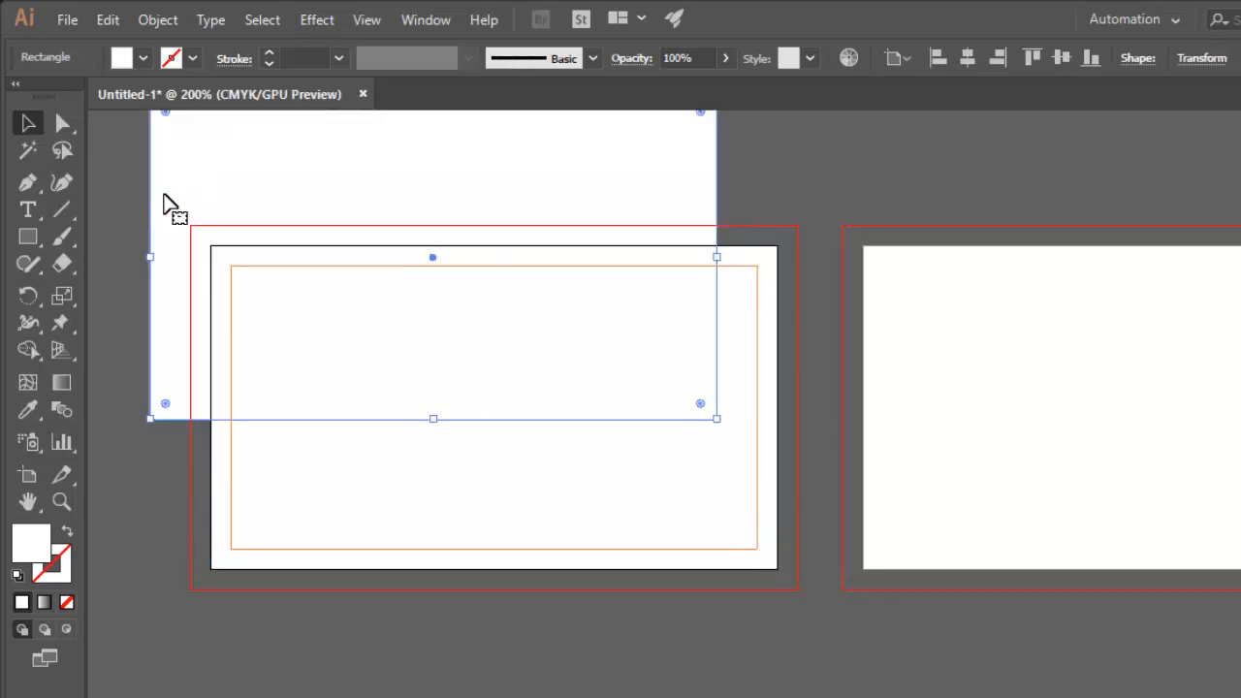
{"action": "key", "text": "Delete"}
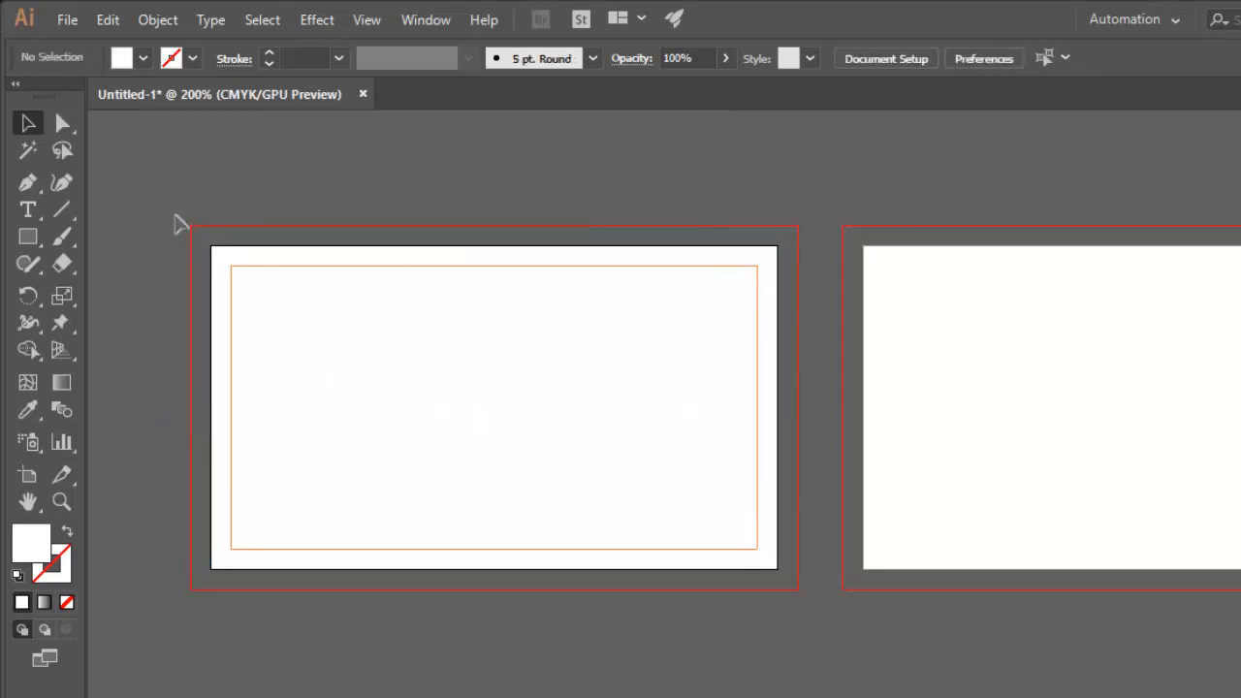
{"action": "left_click_drag", "start_coordinate": [176, 203], "coordinate": [646, 480]}
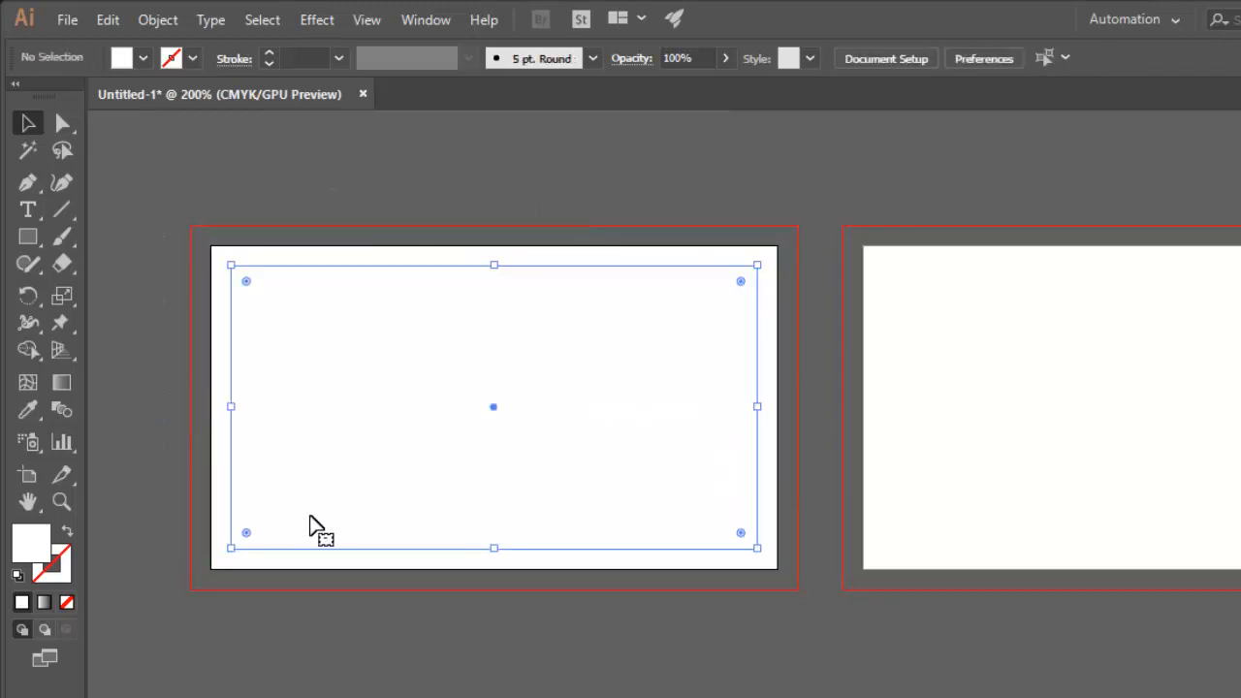
{"action": "left_click", "coordinate": [241, 621]}
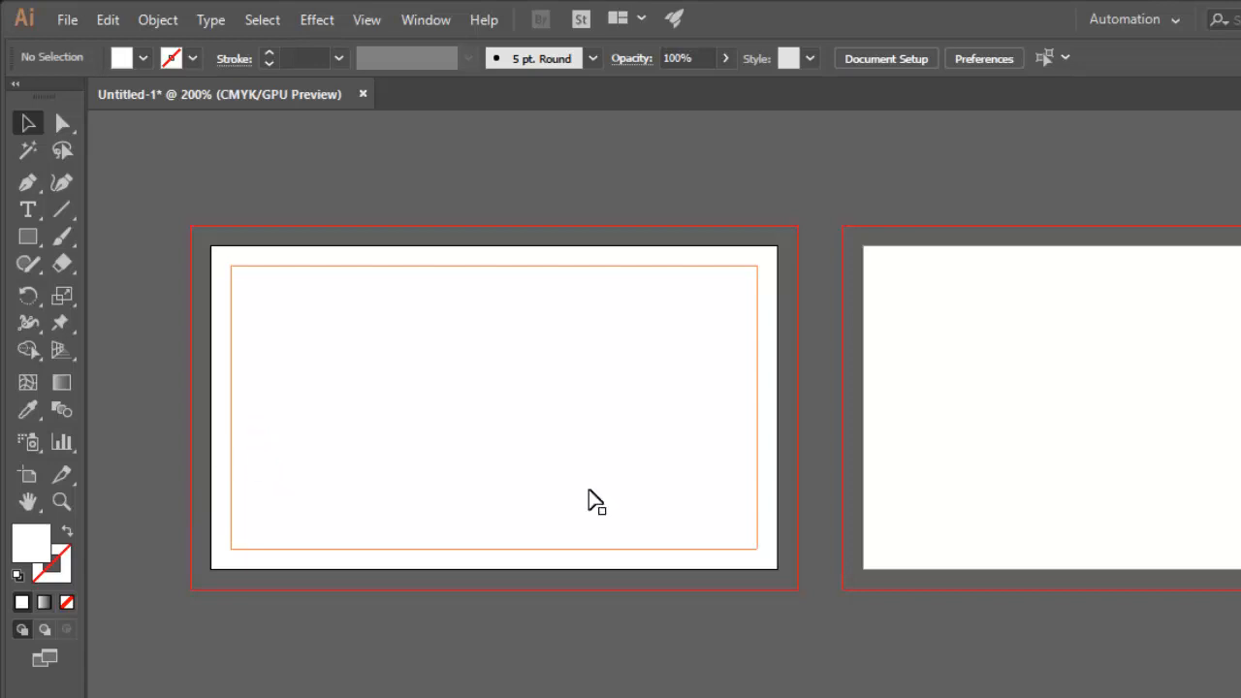
Draw a white, strokeless rectangle over the first artboard, snapped to its outer bleed corners.
{"action": "left_click", "coordinate": [30, 242]}
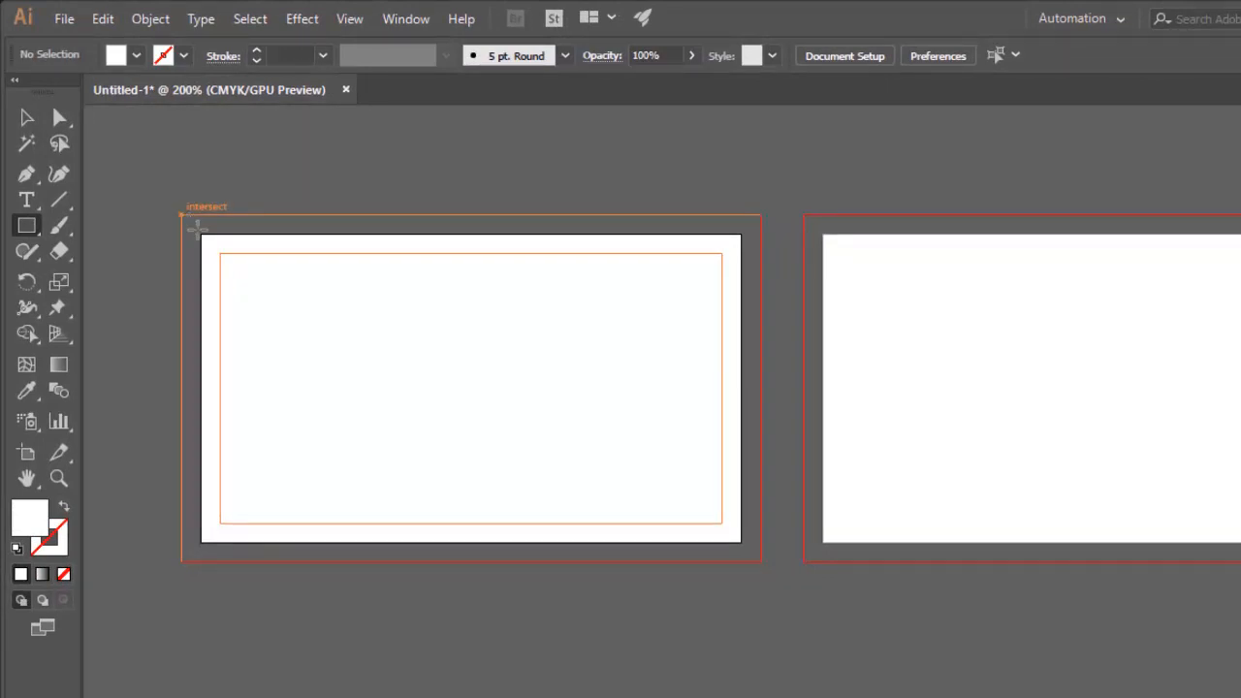
{"action": "left_click_drag", "start_coordinate": [182, 215], "coordinate": [760, 560]}
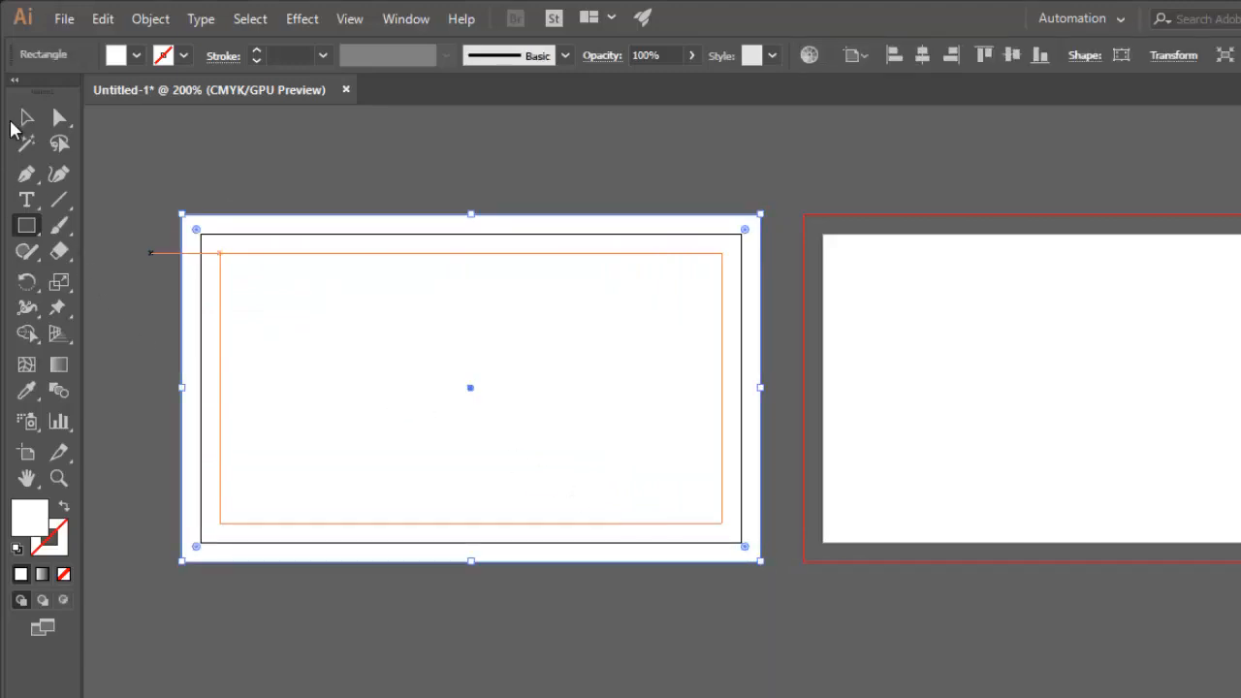
{"action": "key", "text": "v"}
{"action": "left_click", "coordinate": [149, 143]}
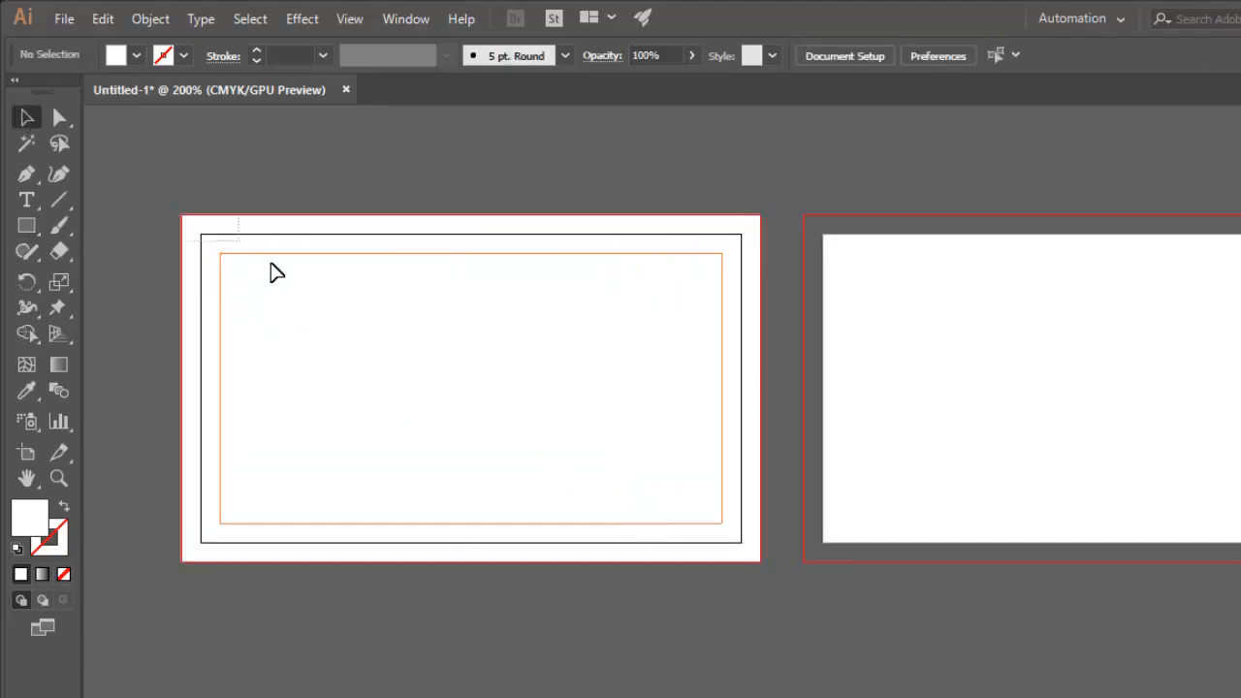
Copy the bleed-sized white rectangle together with the safe-area guide and paste them on all artboards.
{"action": "left_click", "coordinate": [480, 562]}
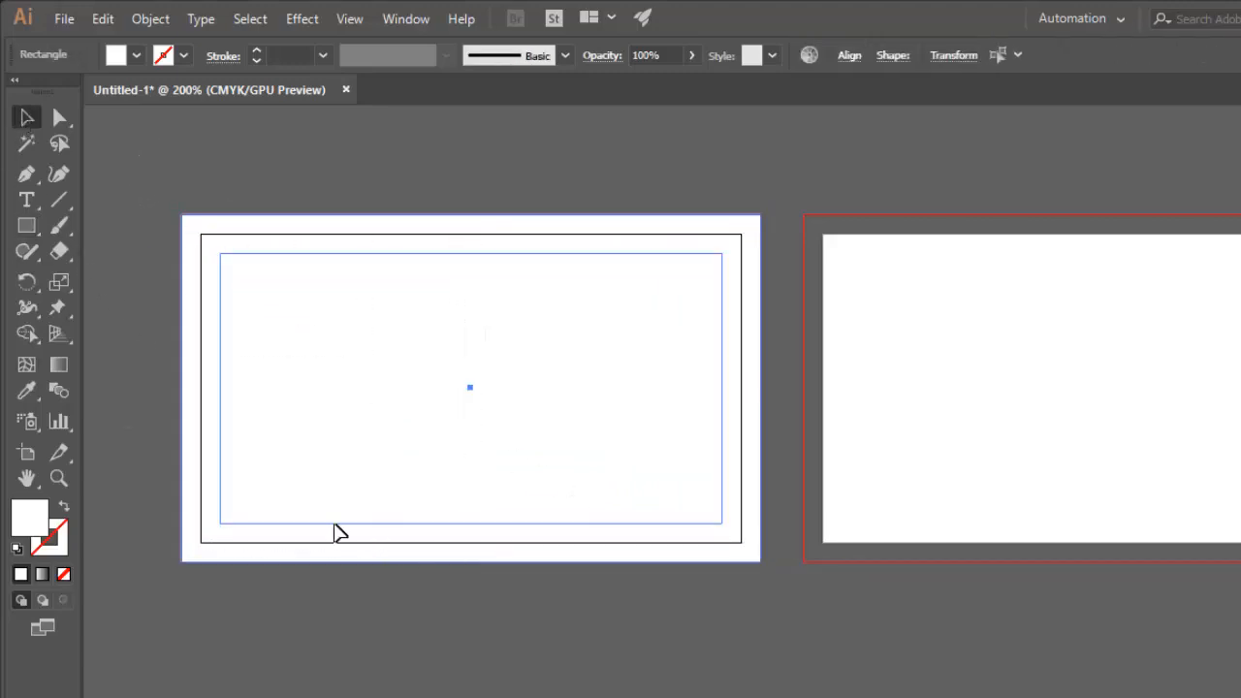
{"action": "left_click", "coordinate": [103, 18]}
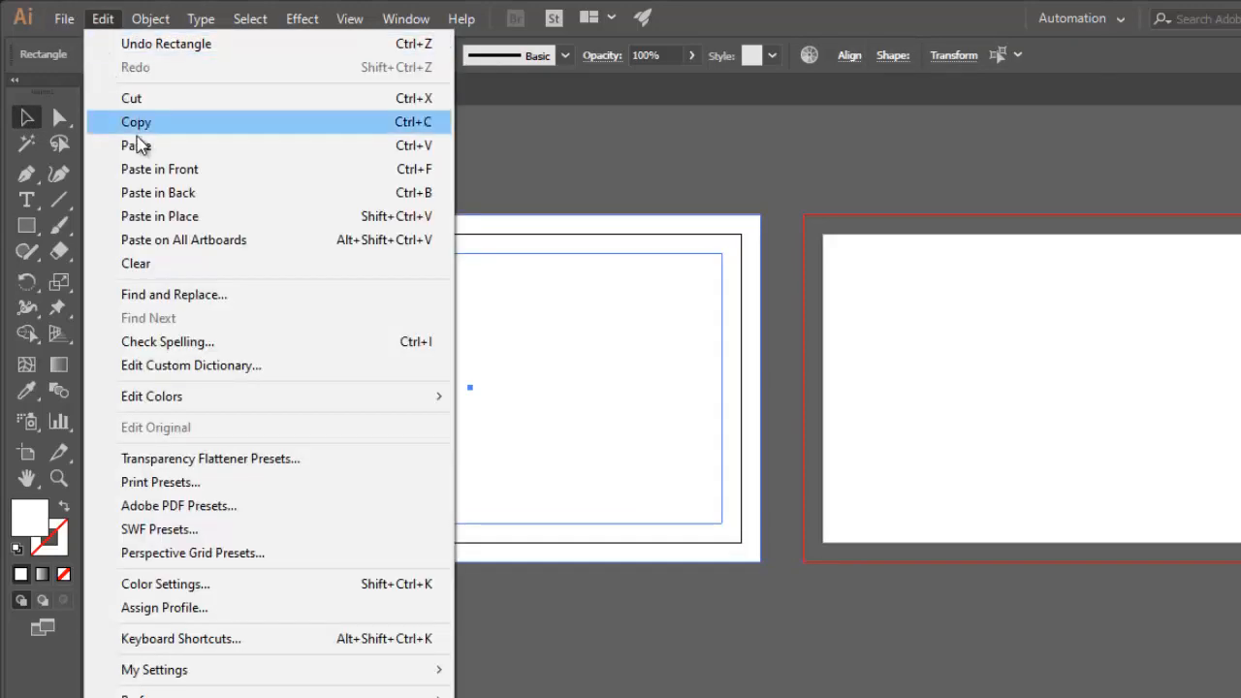
{"action": "left_click", "coordinate": [136, 123]}
{"action": "left_click", "coordinate": [101, 19]}
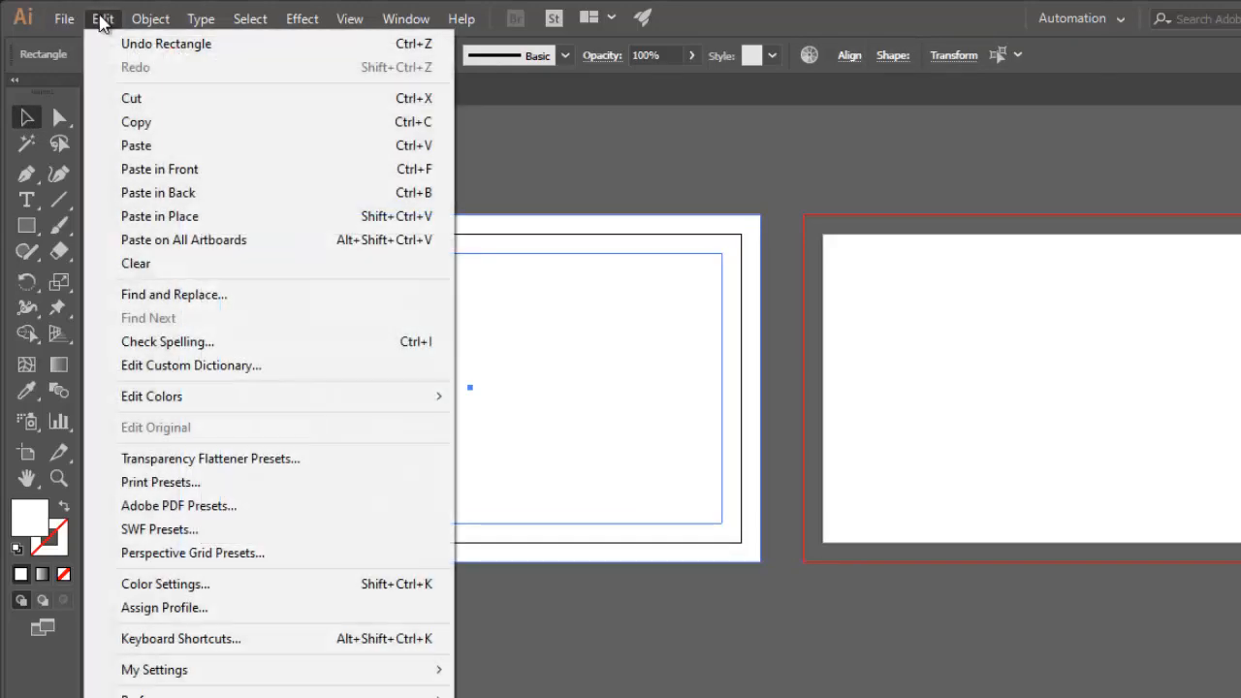
{"action": "left_click", "coordinate": [171, 244]}
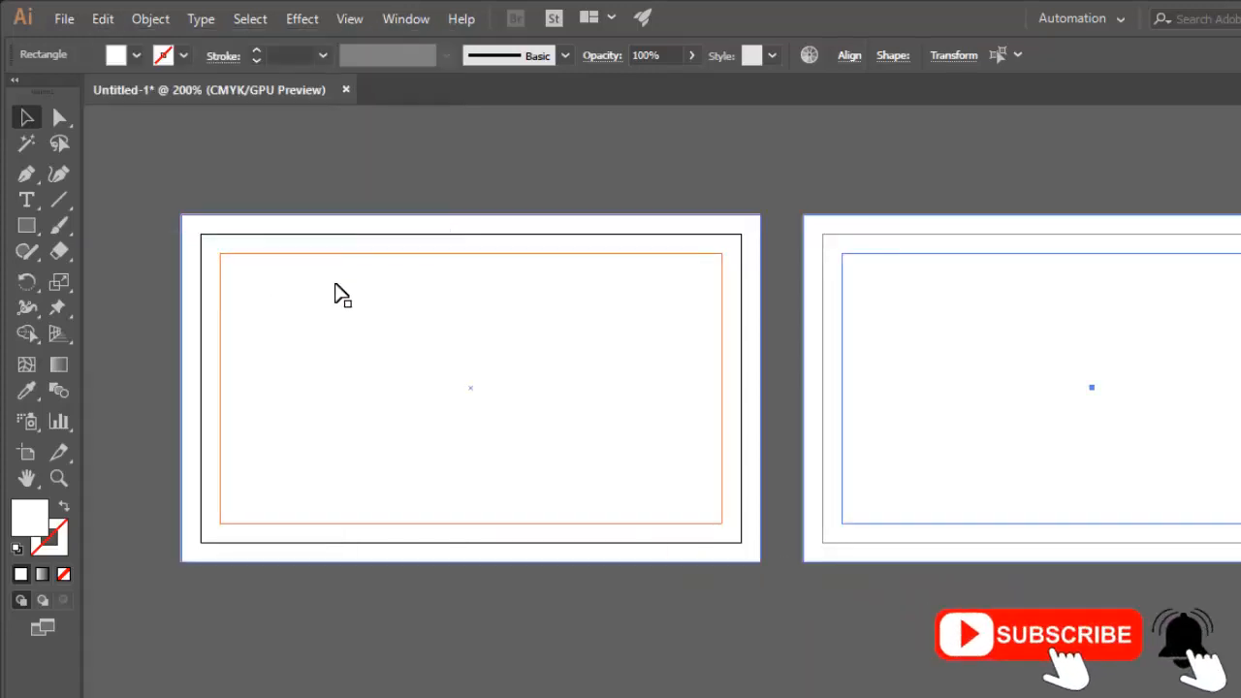
{"action": "left_click", "coordinate": [772, 194]}
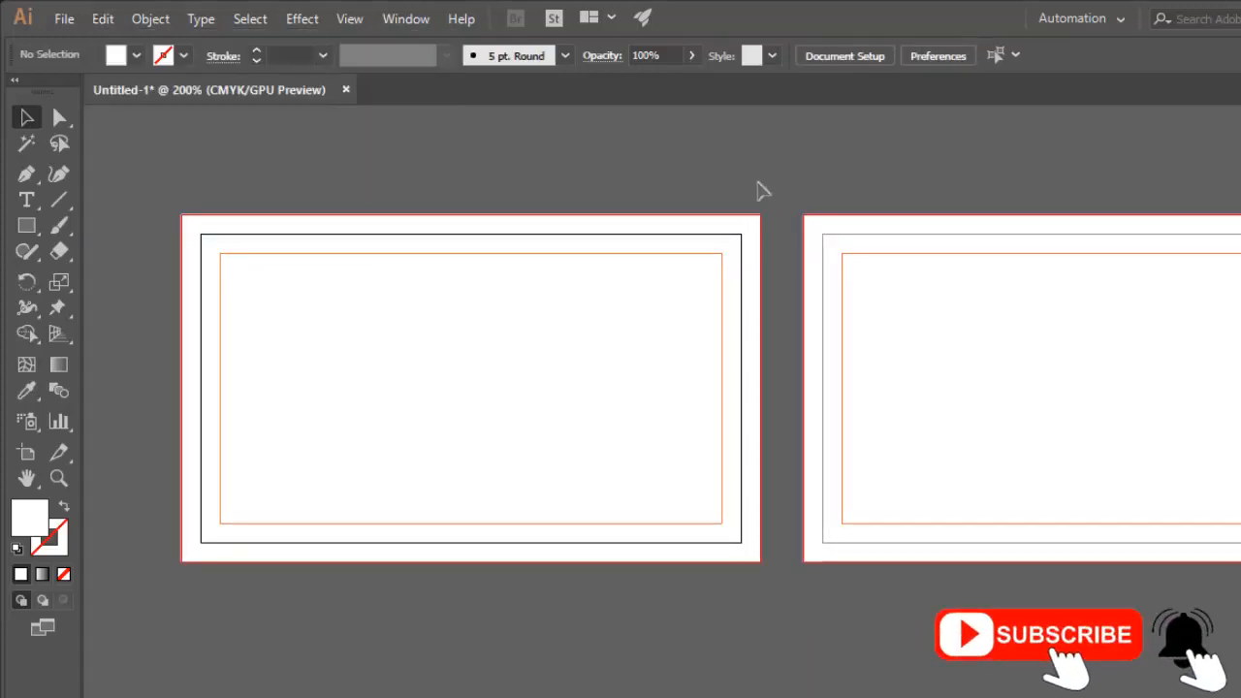
{"action": "left_click_drag", "start_coordinate": [772, 178], "coordinate": [857, 204]}
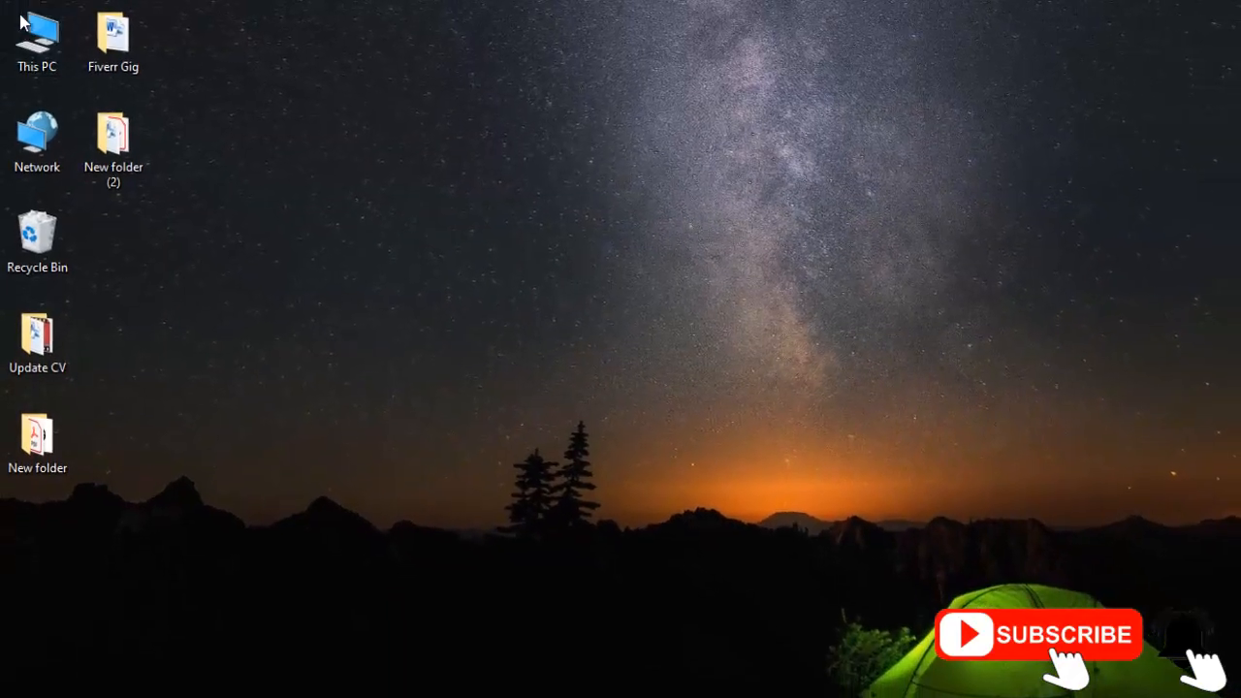
Open the file Icon ai.ai from the New Volume (D:) drive in Illustrator.
{"action": "double_click", "coordinate": [37, 36]}
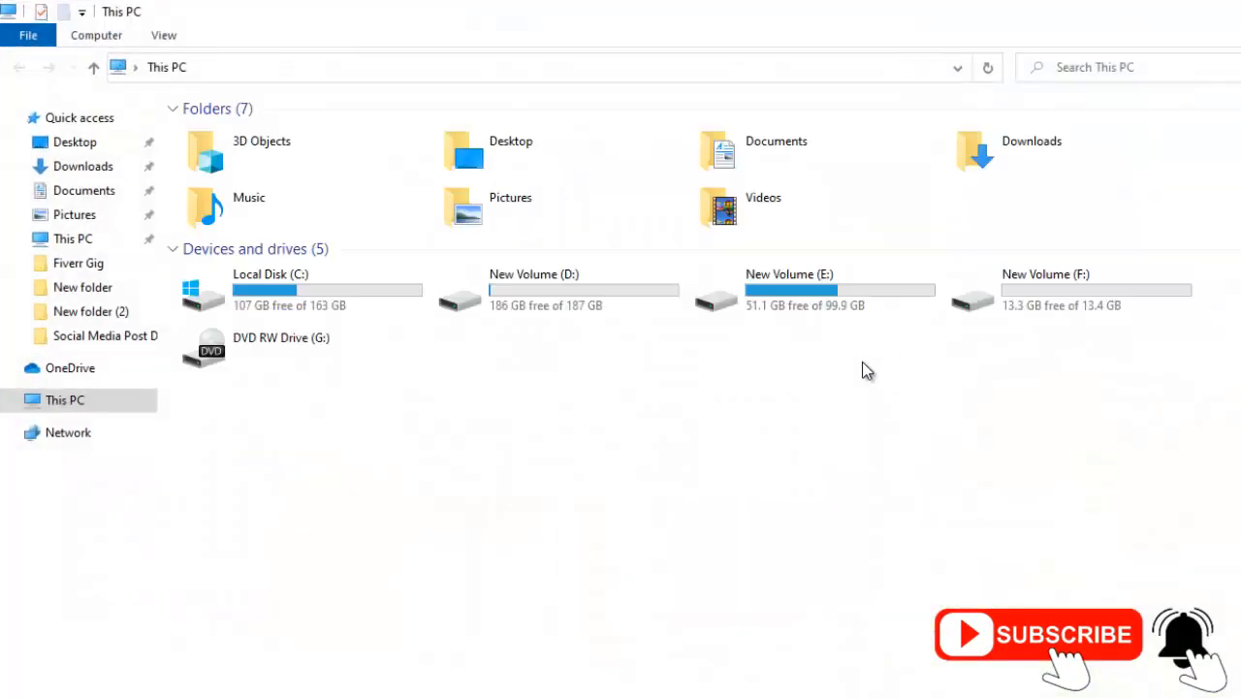
{"action": "left_click", "coordinate": [569, 265]}
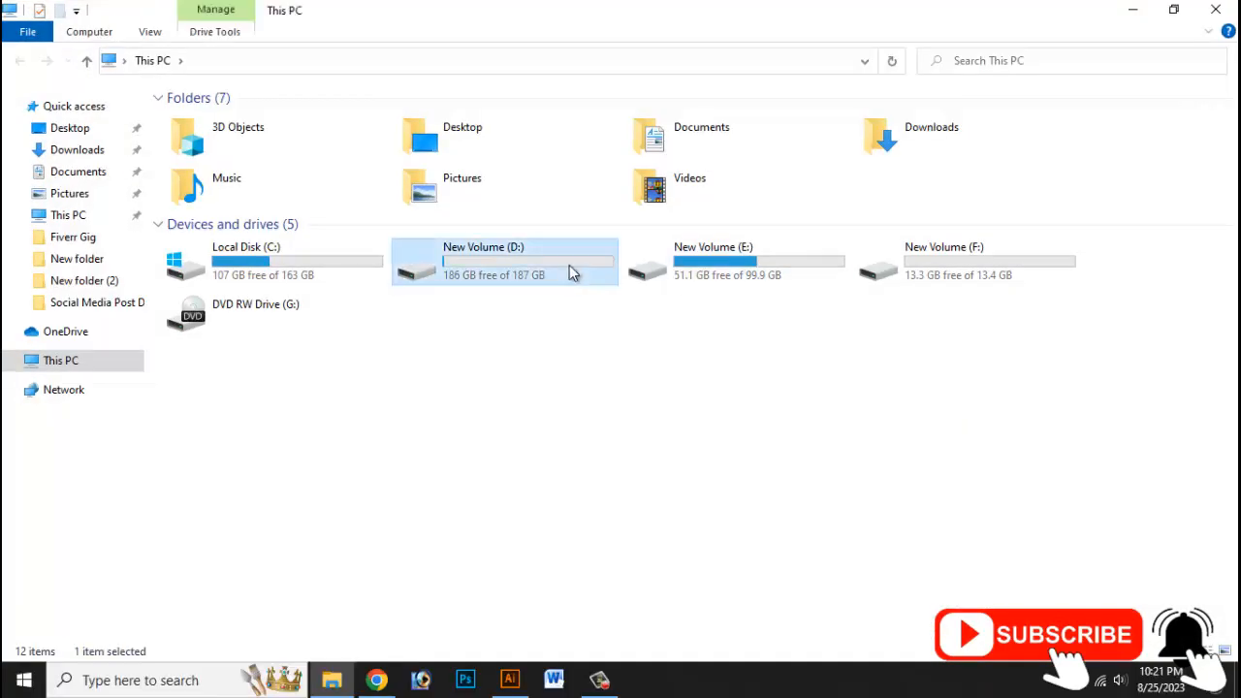
{"action": "double_click", "coordinate": [569, 265]}
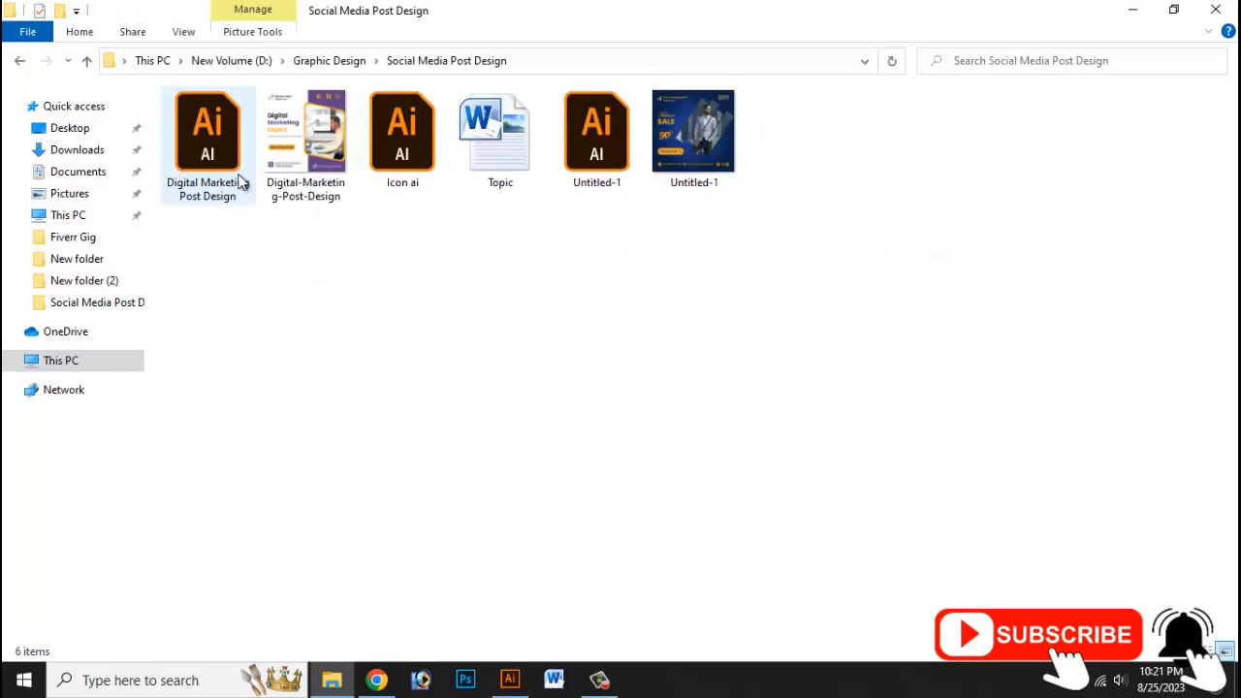
{"action": "double_click", "coordinate": [408, 155]}
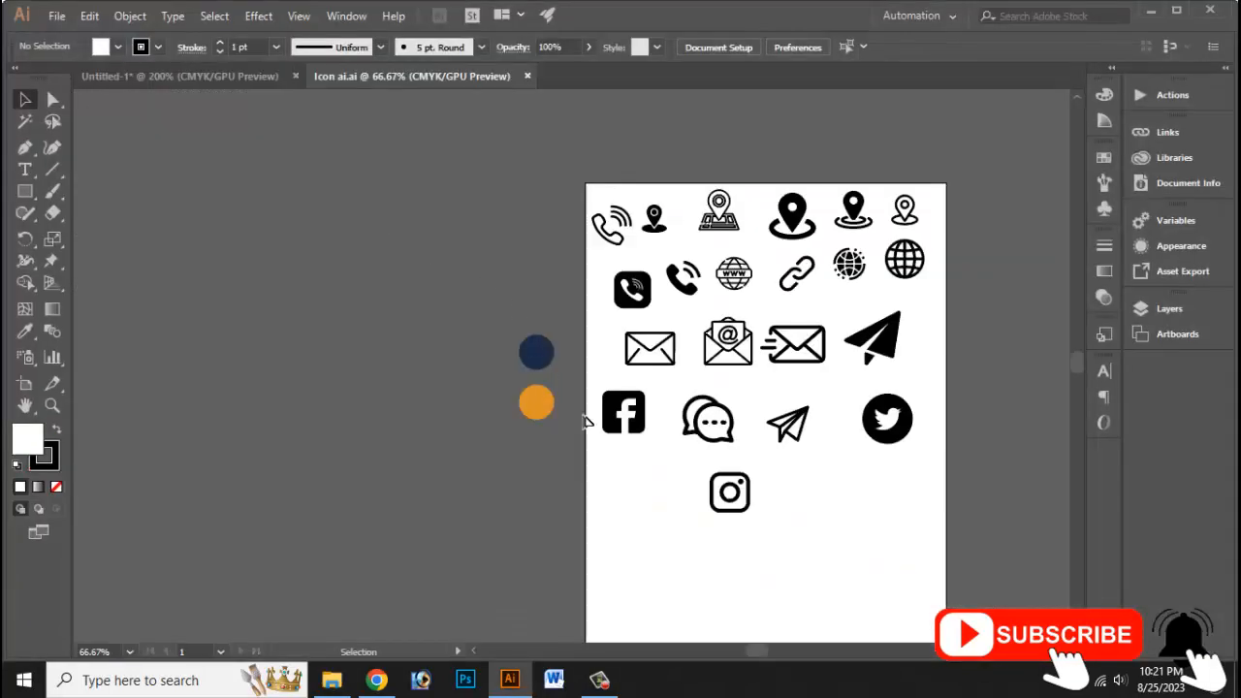
Copy the navy and orange color circles from Icon ai.ai and paste them into the Untitled-1 card document.
{"action": "left_click_drag", "start_coordinate": [584, 420], "coordinate": [514, 334]}
{"action": "key", "text": "ctrl+c"}
{"action": "left_click", "coordinate": [238, 78]}
{"action": "key", "text": "ctrl+v"}
Move the navy and orange circles off the card, just left of the first artboard, as color references.
{"action": "scroll", "coordinate": [620, 301], "scroll_direction": "left", "scroll_amount": 9}
{"action": "left_click_drag", "start_coordinate": [881, 324], "coordinate": [466, 306]}
{"action": "left_click_drag", "start_coordinate": [526, 478], "coordinate": [490, 420]}
{"action": "left_click_drag", "start_coordinate": [539, 421], "coordinate": [285, 400]}
{"action": "left_click", "coordinate": [231, 414]}
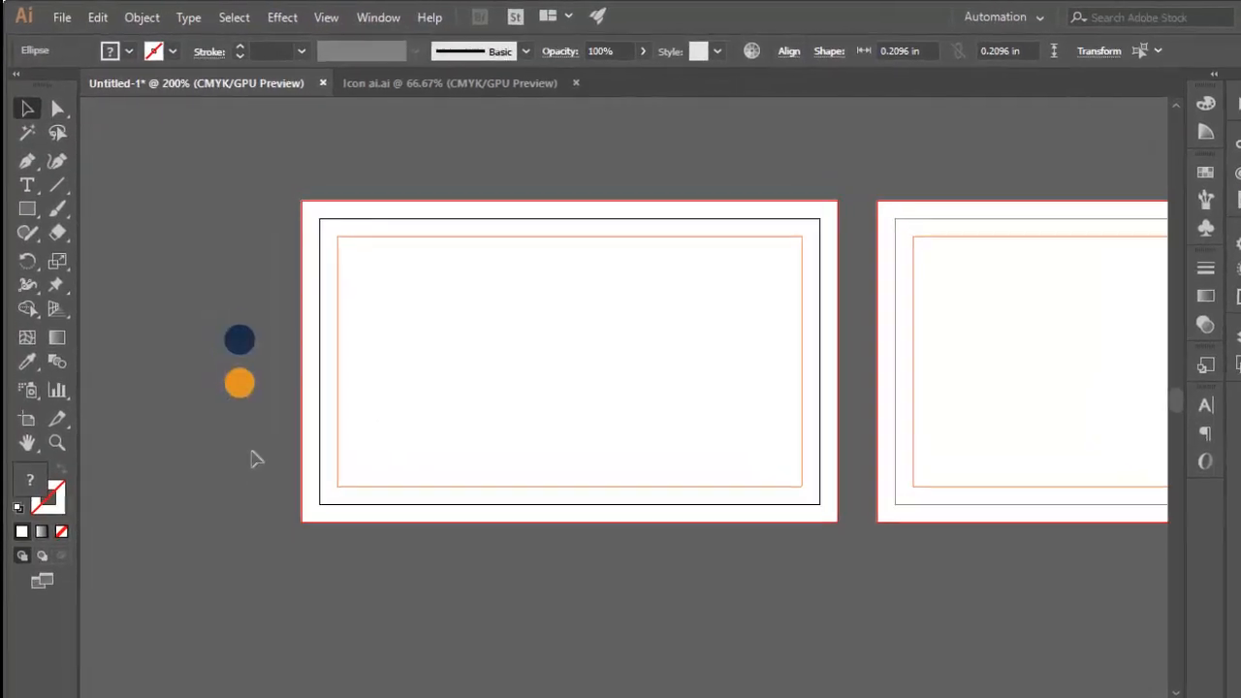
{"action": "left_click_drag", "start_coordinate": [364, 427], "coordinate": [349, 565]}
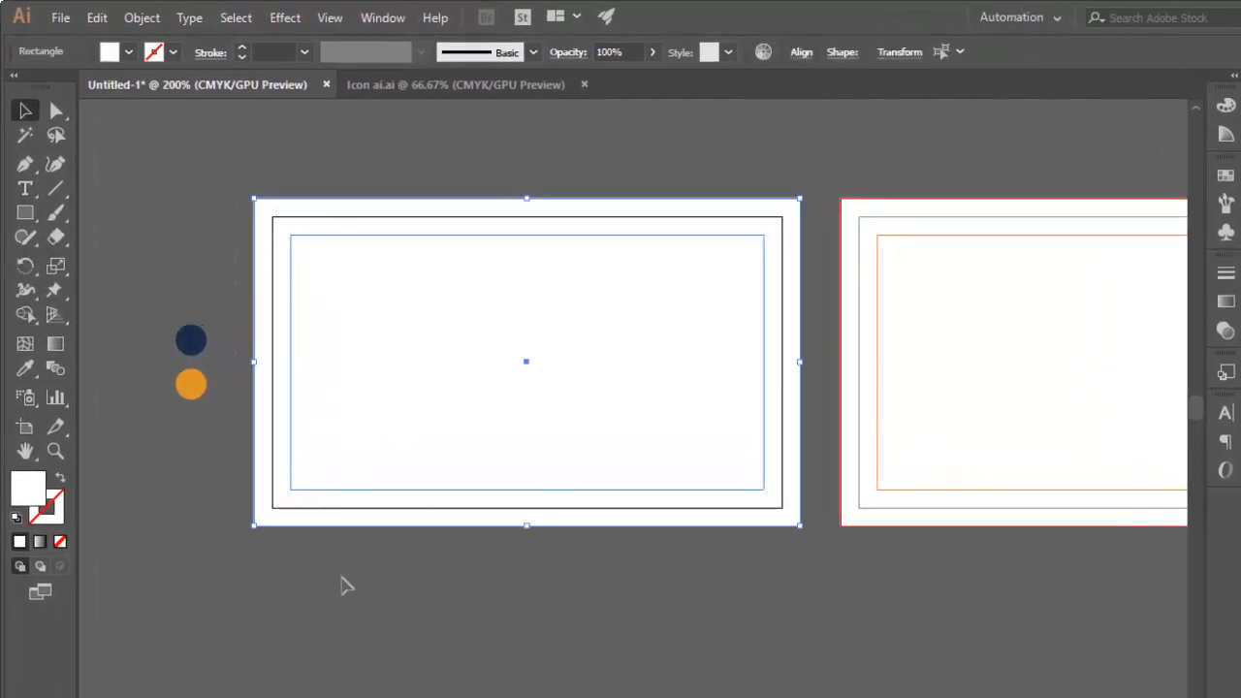
{"action": "left_click", "coordinate": [219, 499]}
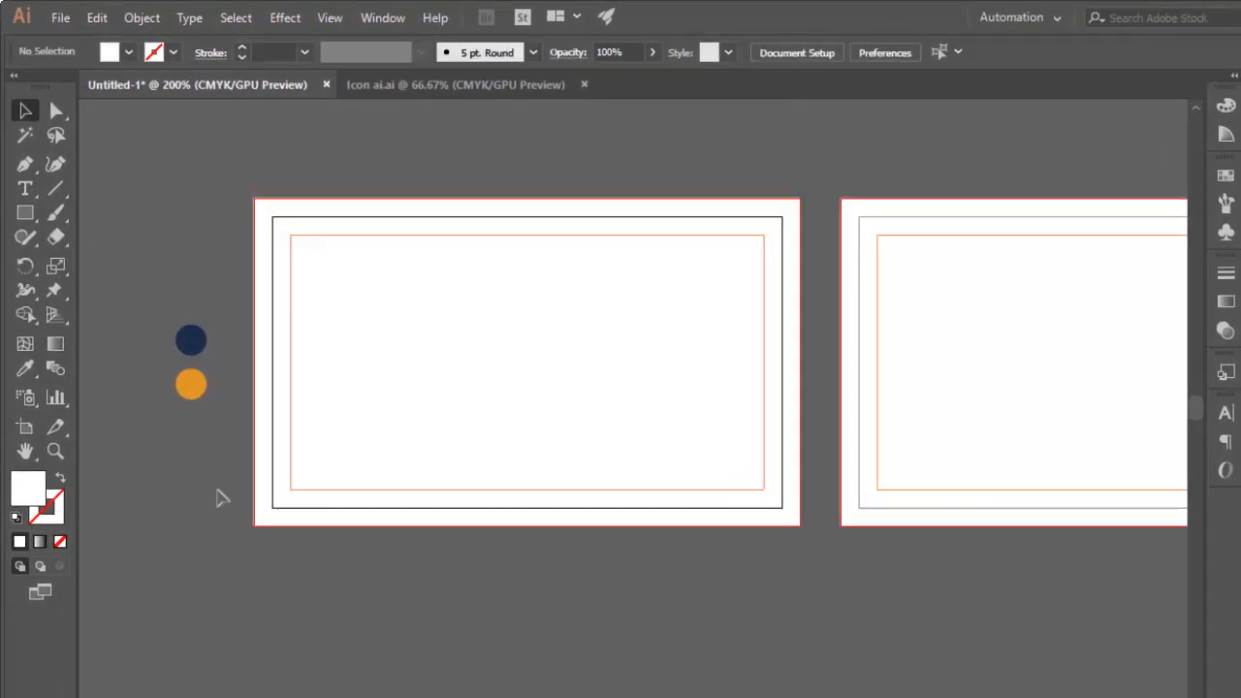
Draw a closed five-point Pen shape in the first card's lower-left area, with a top edge about 1.74 in long and a slanted right side.
{"action": "left_click_drag", "start_coordinate": [213, 351], "coordinate": [157, 319]}
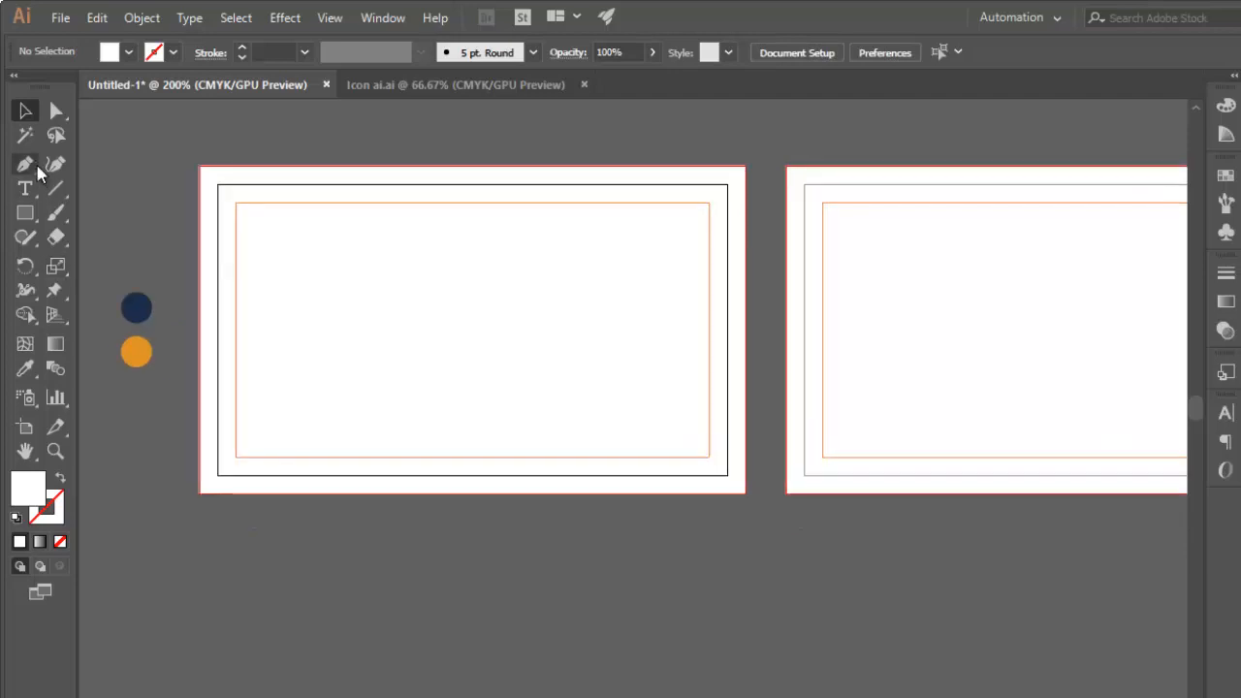
{"action": "left_click", "coordinate": [25, 163]}
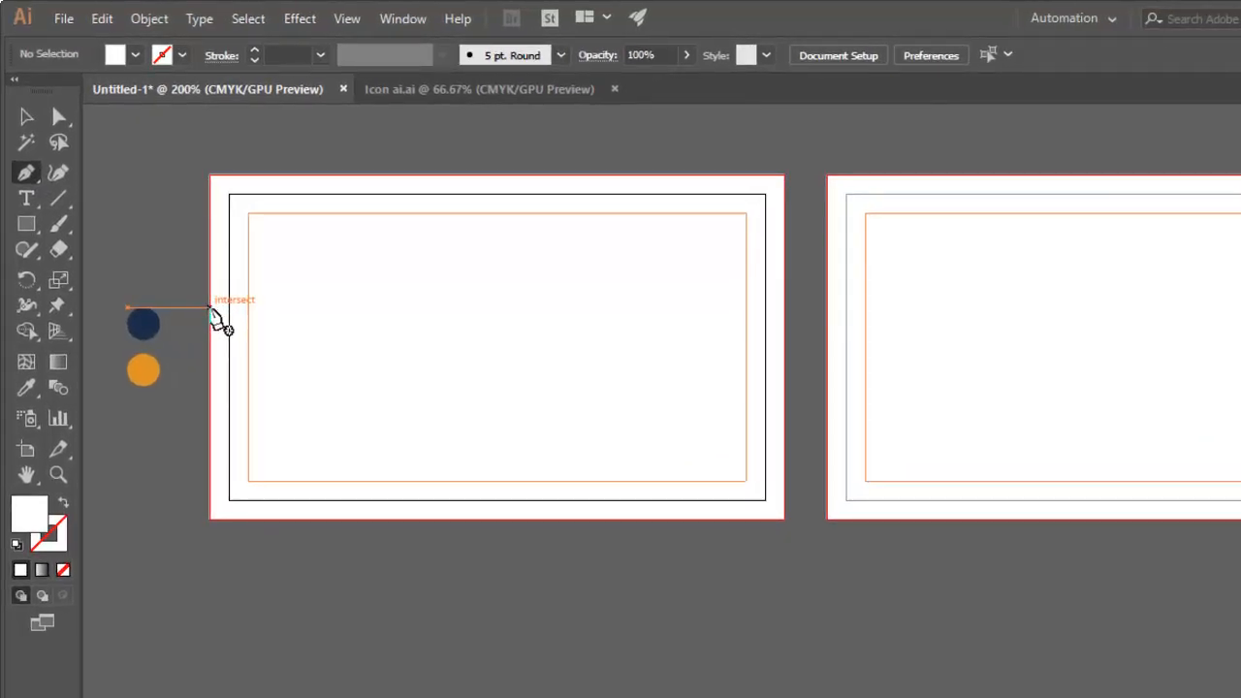
{"action": "left_click", "coordinate": [208, 314]}
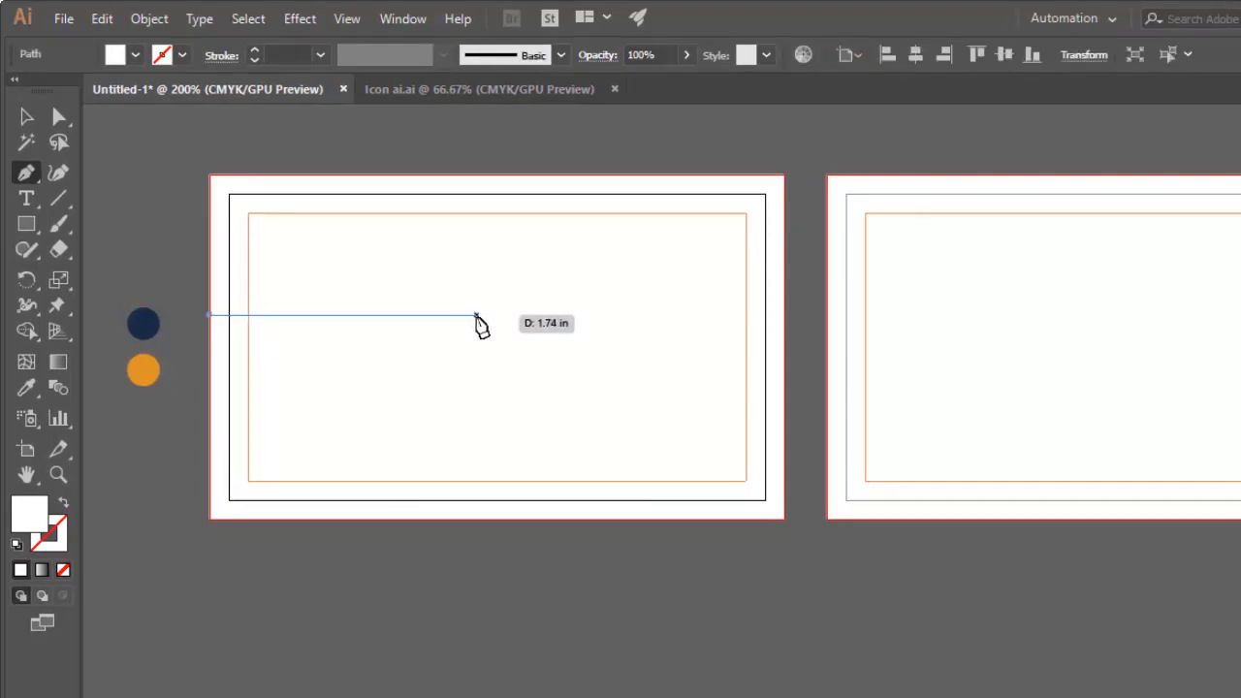
{"action": "left_click", "coordinate": [476, 315]}
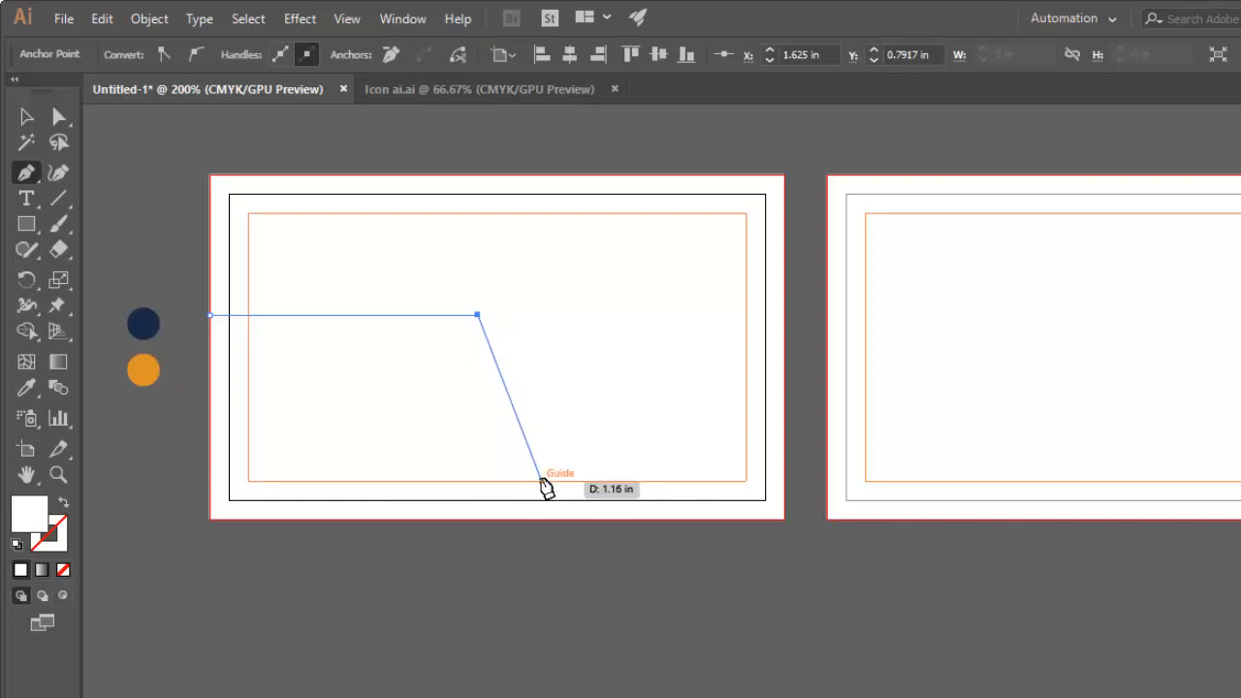
{"action": "left_click", "coordinate": [539, 479]}
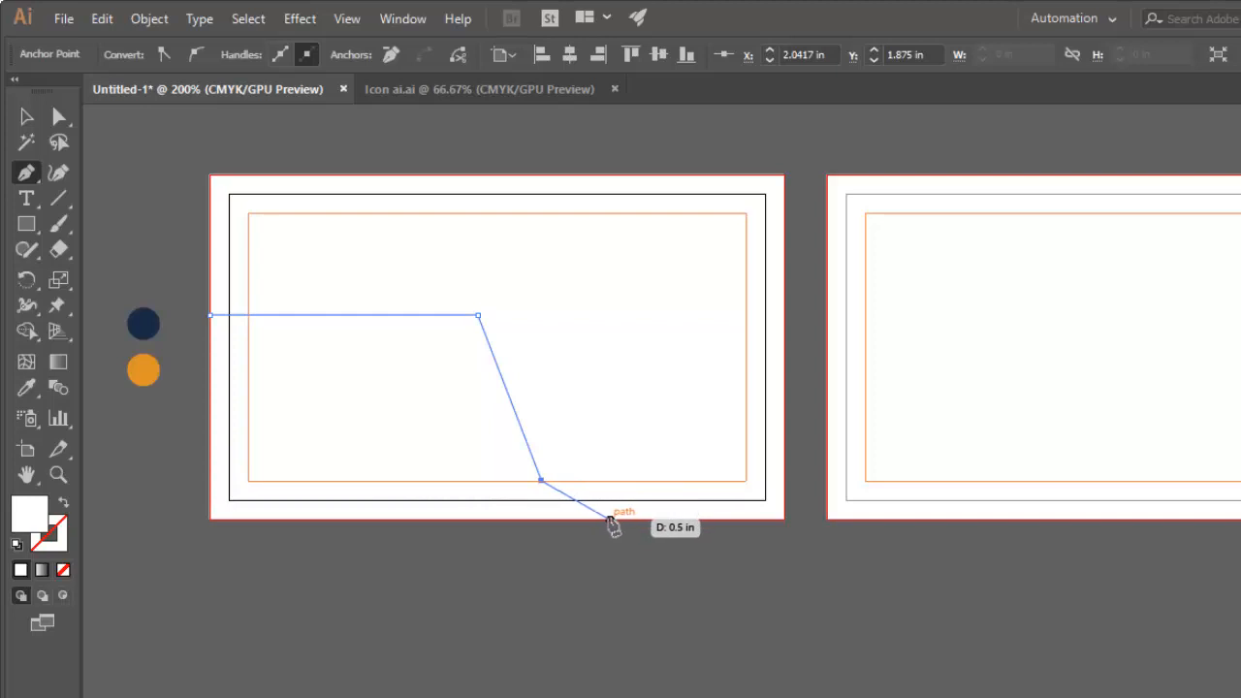
{"action": "left_click", "coordinate": [610, 519]}
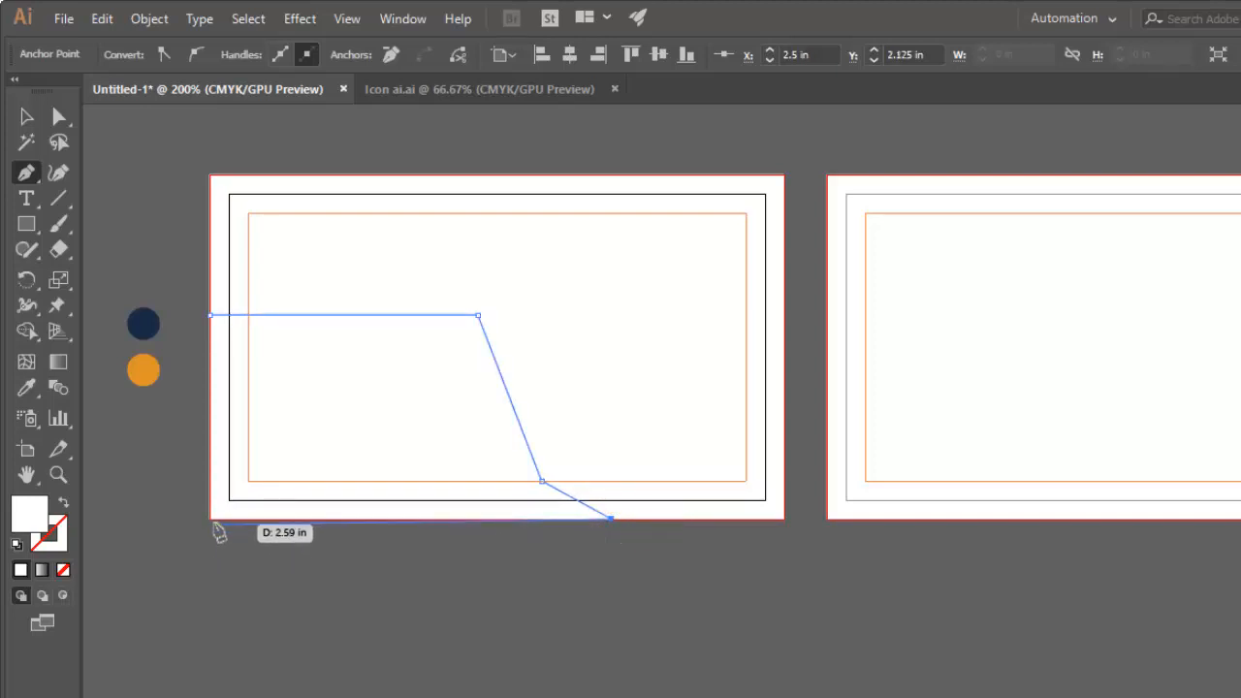
{"action": "left_click", "coordinate": [209, 518]}
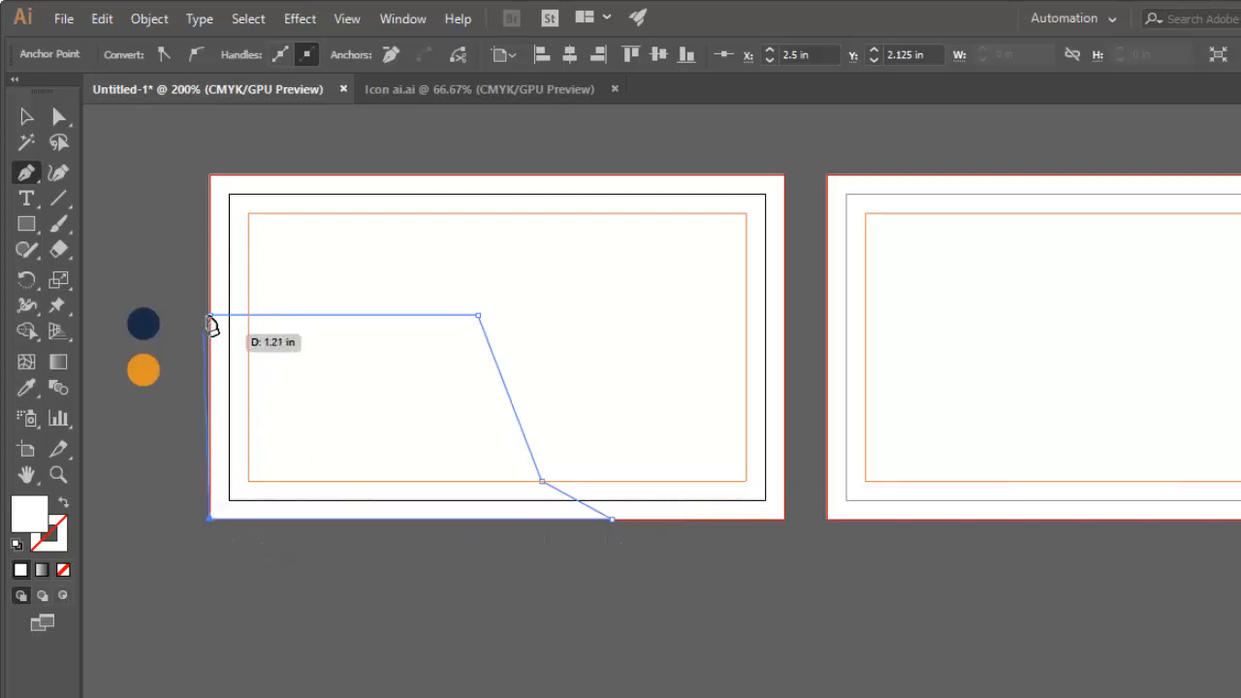
{"action": "left_click", "coordinate": [144, 157]}
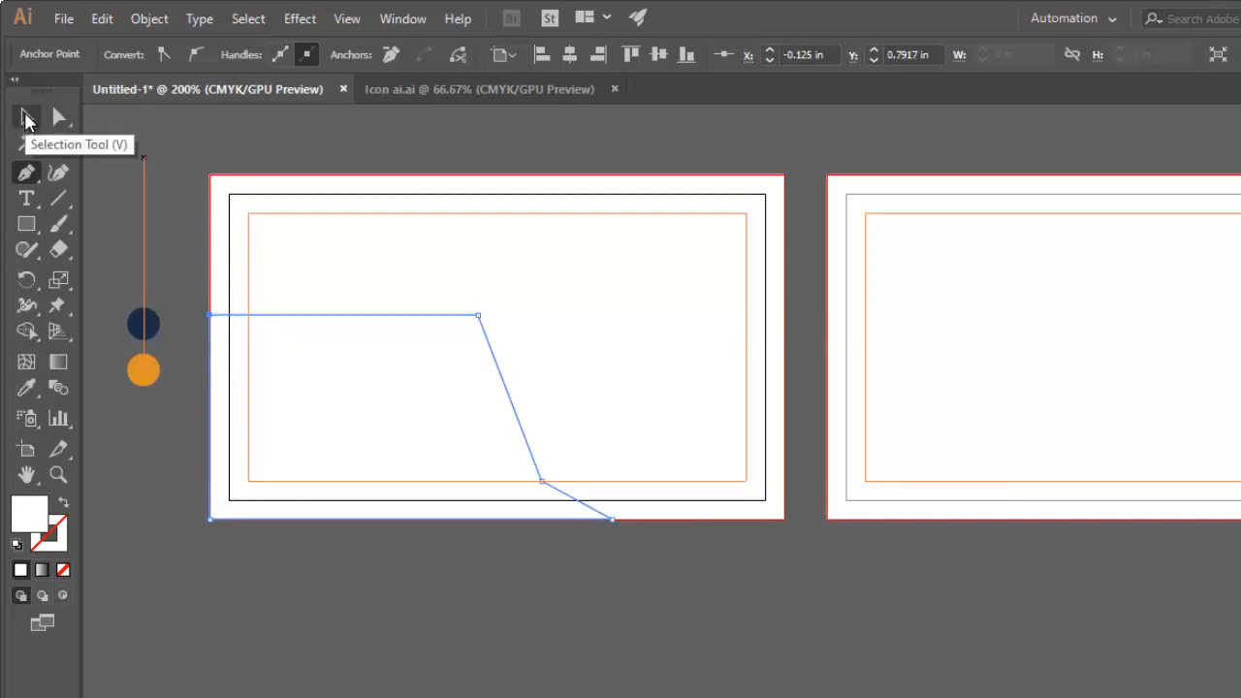
Fill the five-point shape with the navy of the reference circle using the Eyedropper, and deselect it.
{"action": "left_click", "coordinate": [25, 118]}
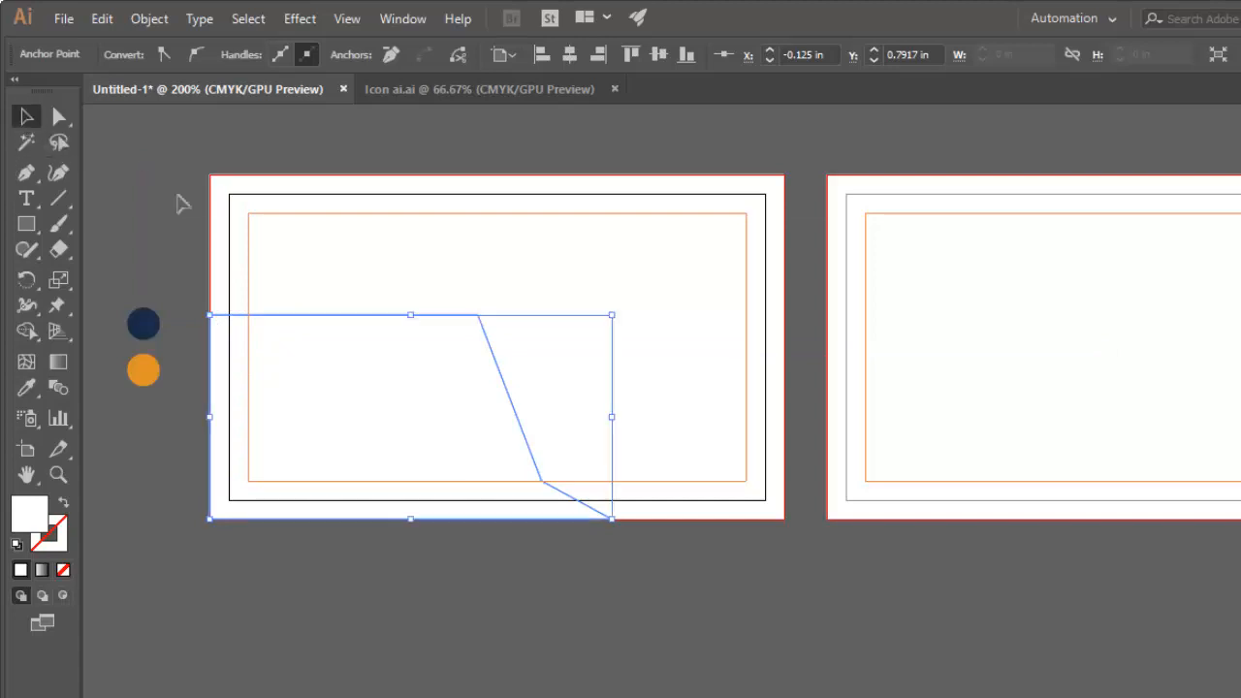
{"action": "left_click", "coordinate": [243, 328]}
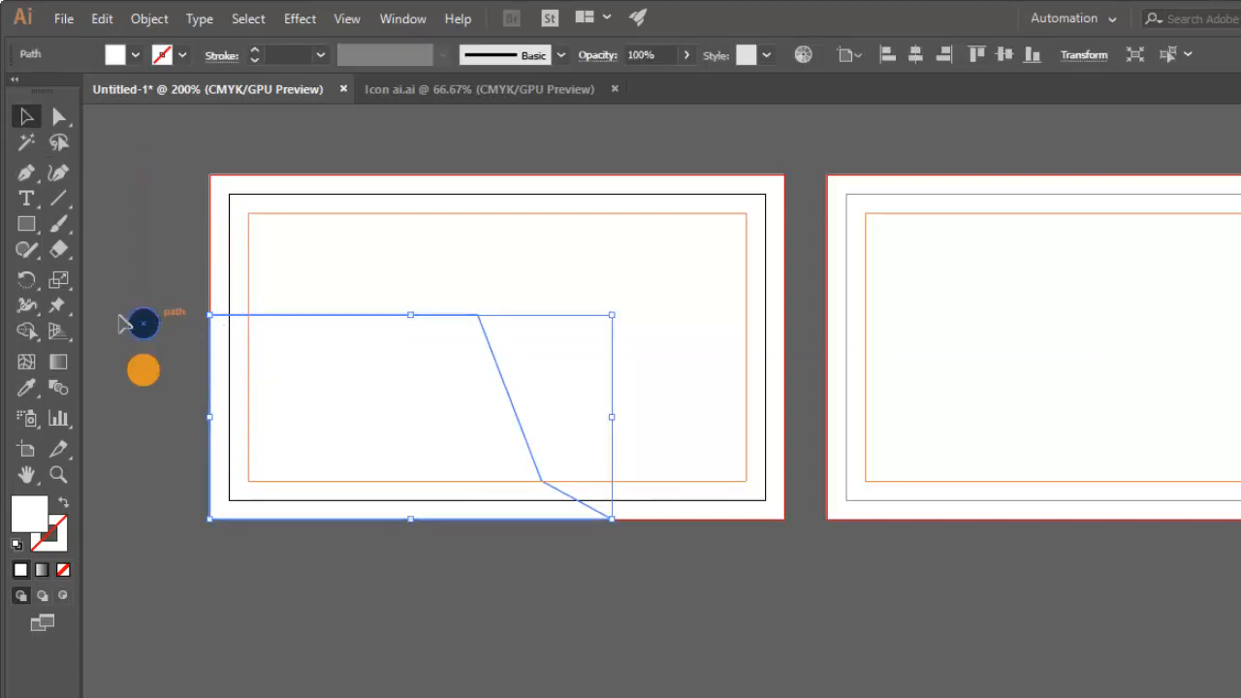
{"action": "left_click", "coordinate": [26, 388]}
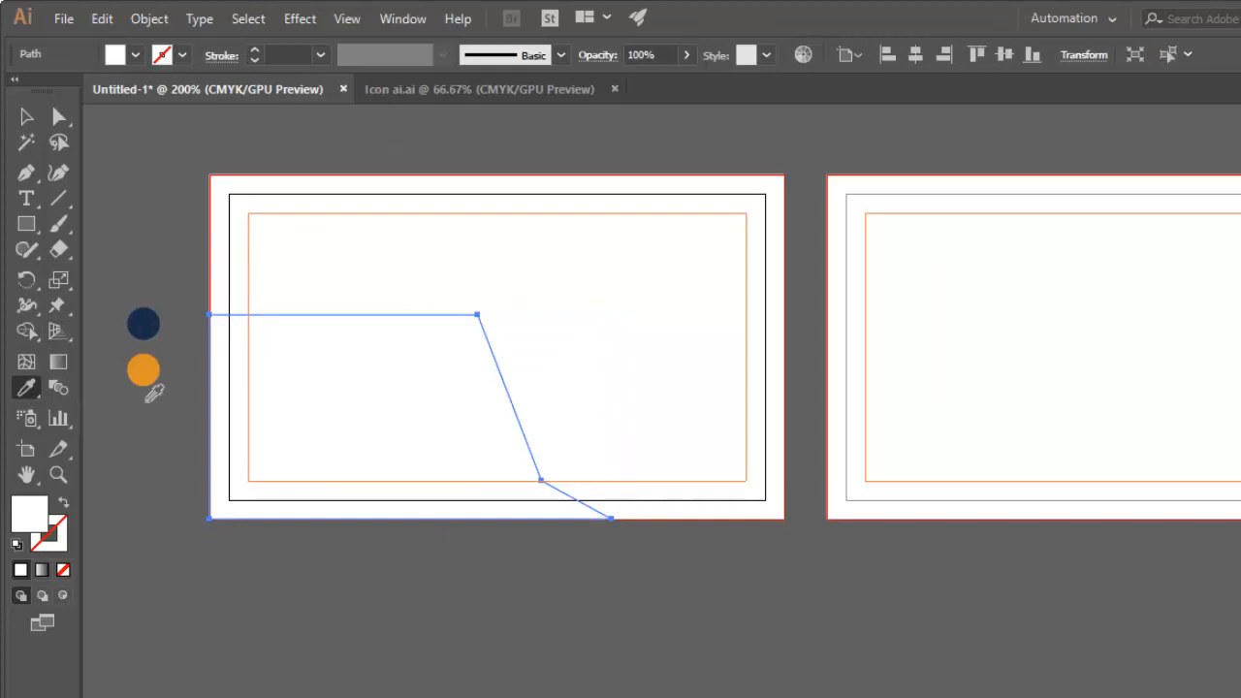
{"action": "left_click", "coordinate": [143, 321]}
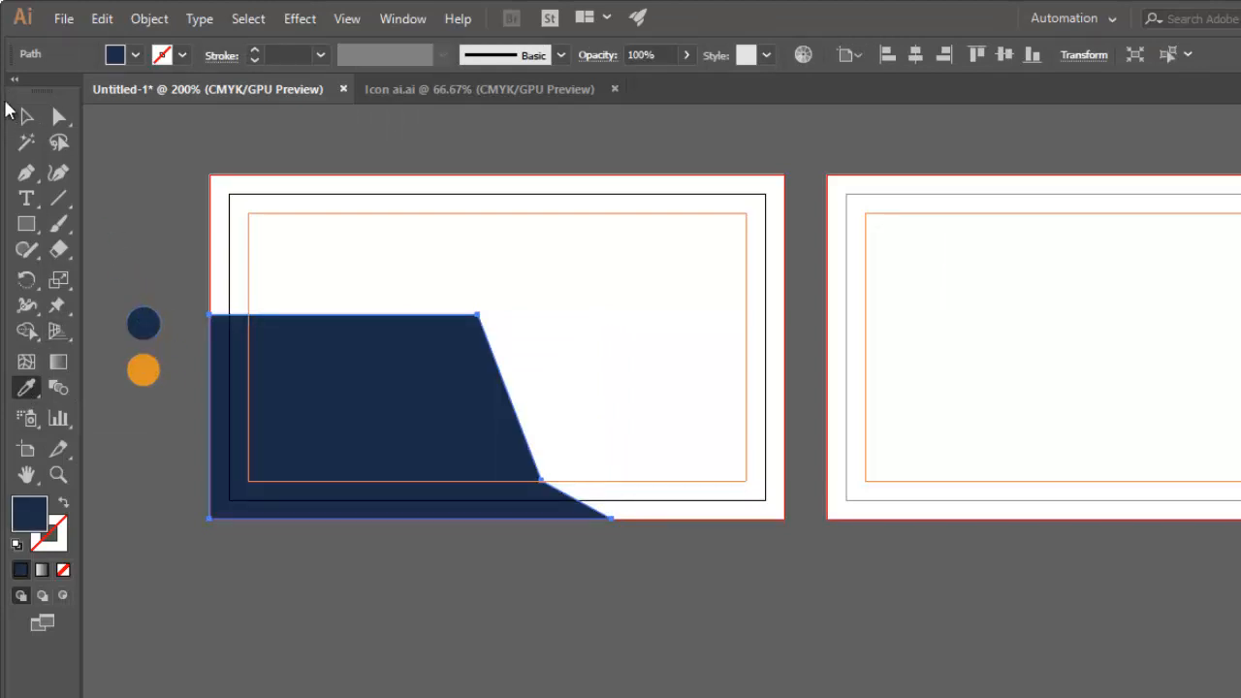
{"action": "left_click", "coordinate": [23, 119]}
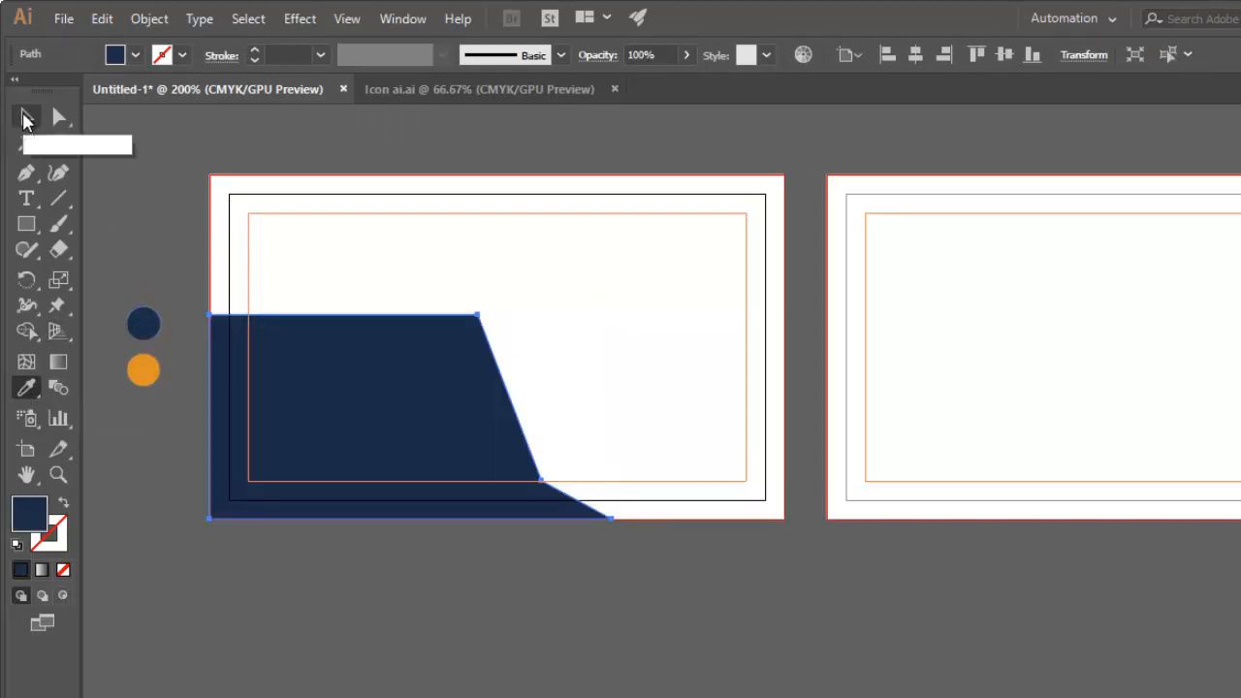
{"action": "left_click", "coordinate": [167, 240]}
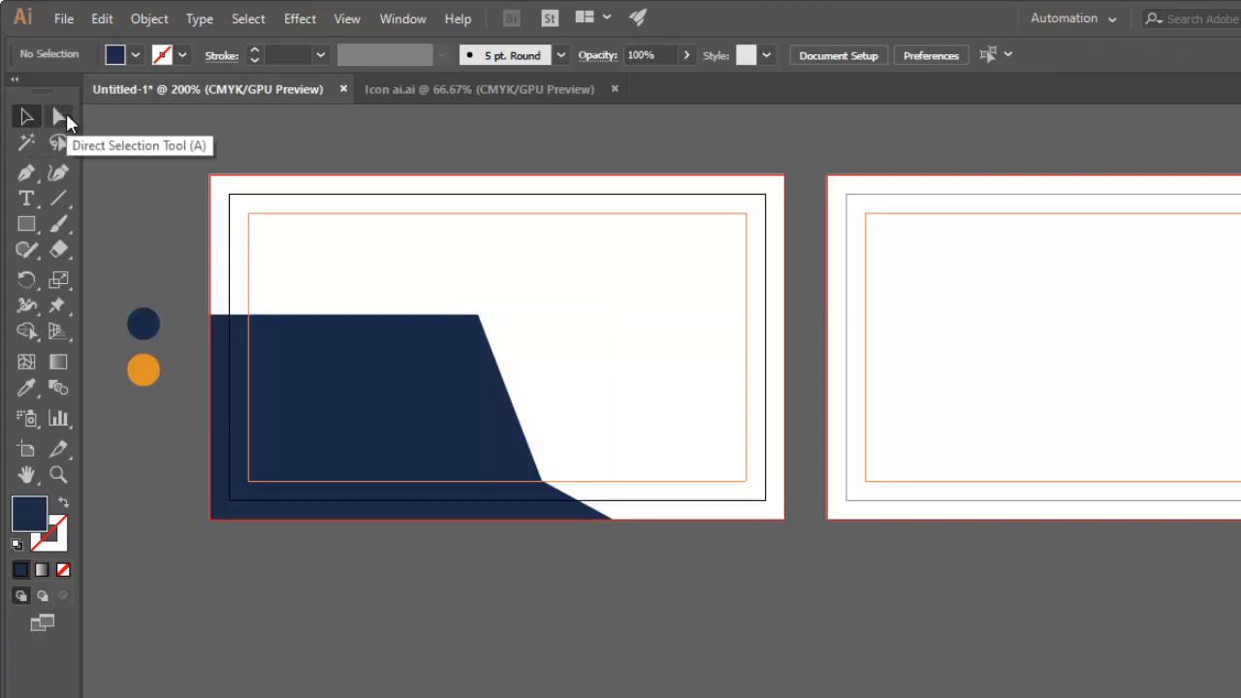
Round the navy shape's upper-right corner and its lower inner bend using the Direct Selection tool.
{"action": "left_click", "coordinate": [60, 117]}
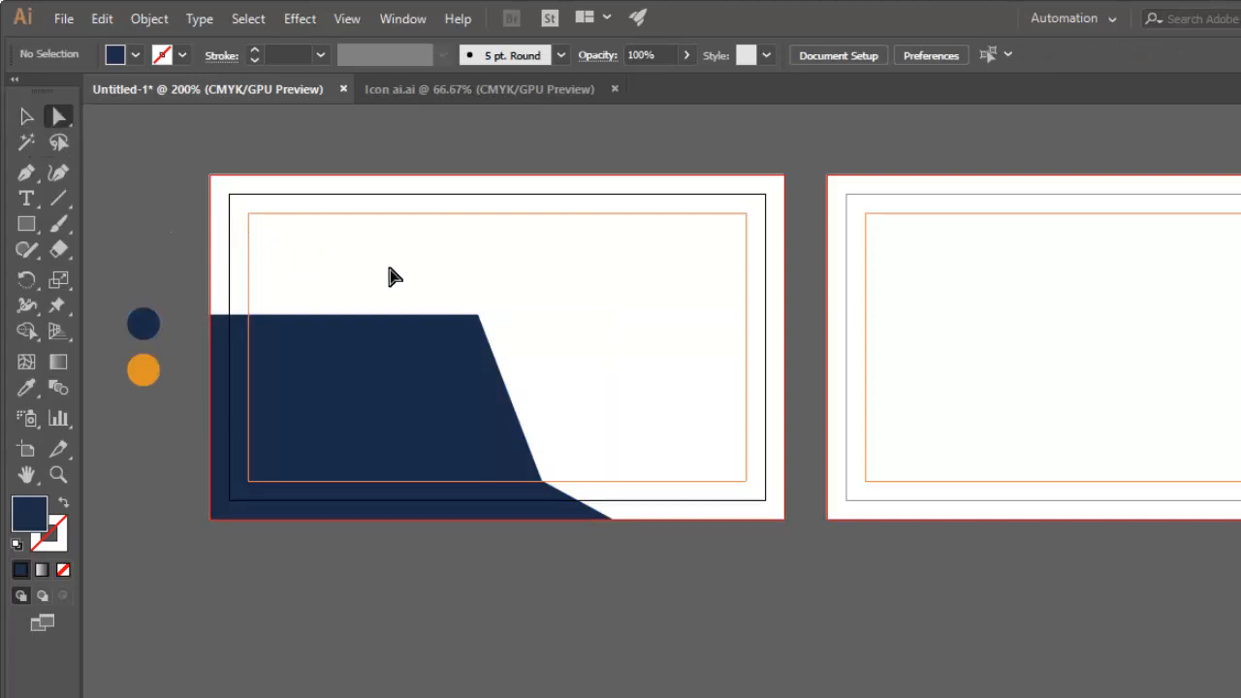
{"action": "left_click_drag", "start_coordinate": [422, 288], "coordinate": [578, 411]}
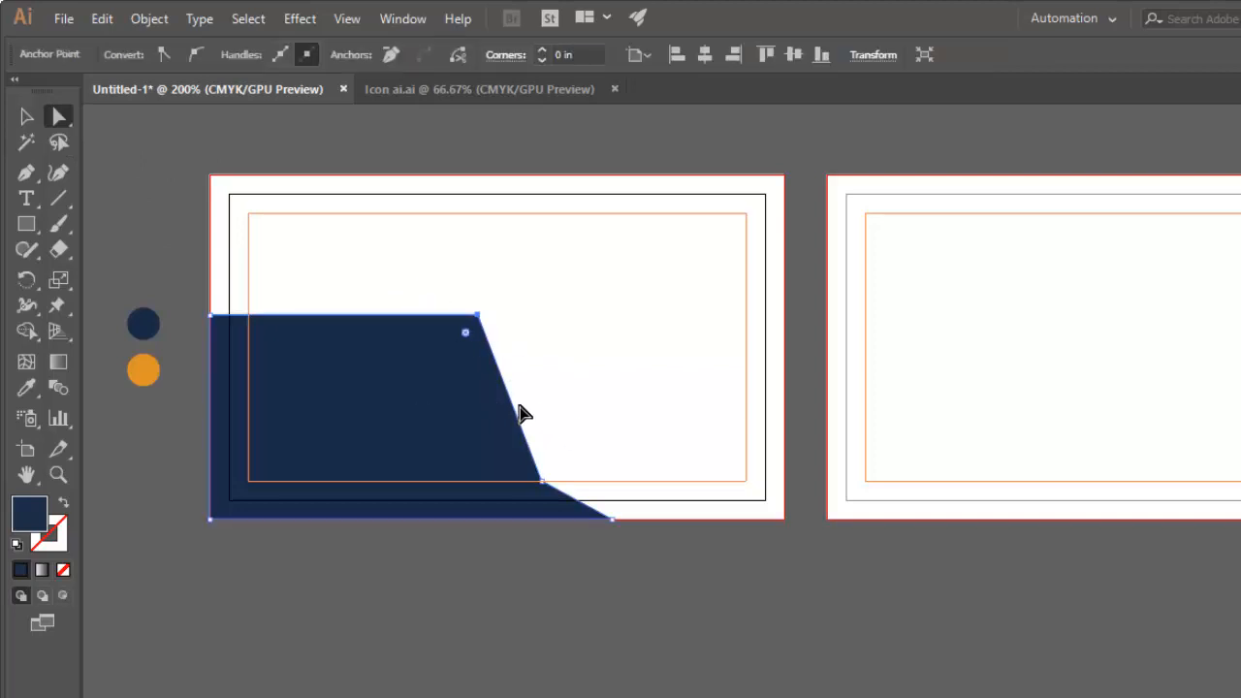
{"action": "left_click_drag", "start_coordinate": [586, 502], "coordinate": [591, 501]}
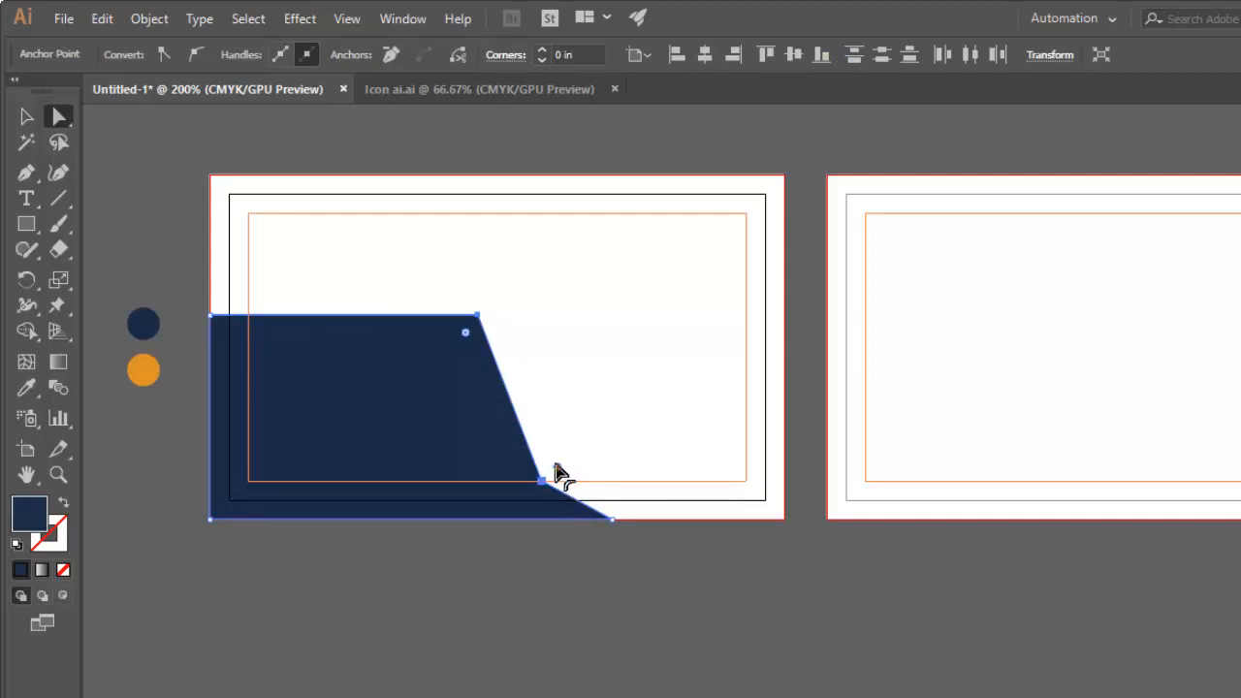
{"action": "left_click_drag", "start_coordinate": [556, 468], "coordinate": [576, 463]}
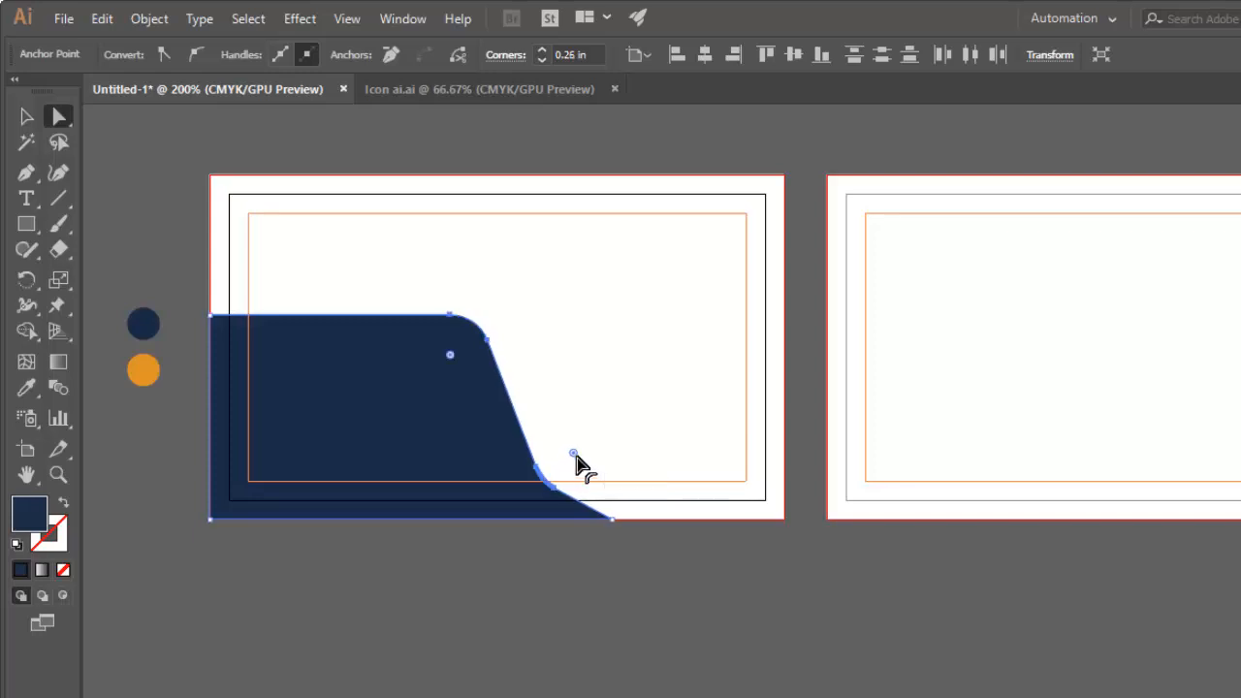
{"action": "left_click", "coordinate": [598, 588]}
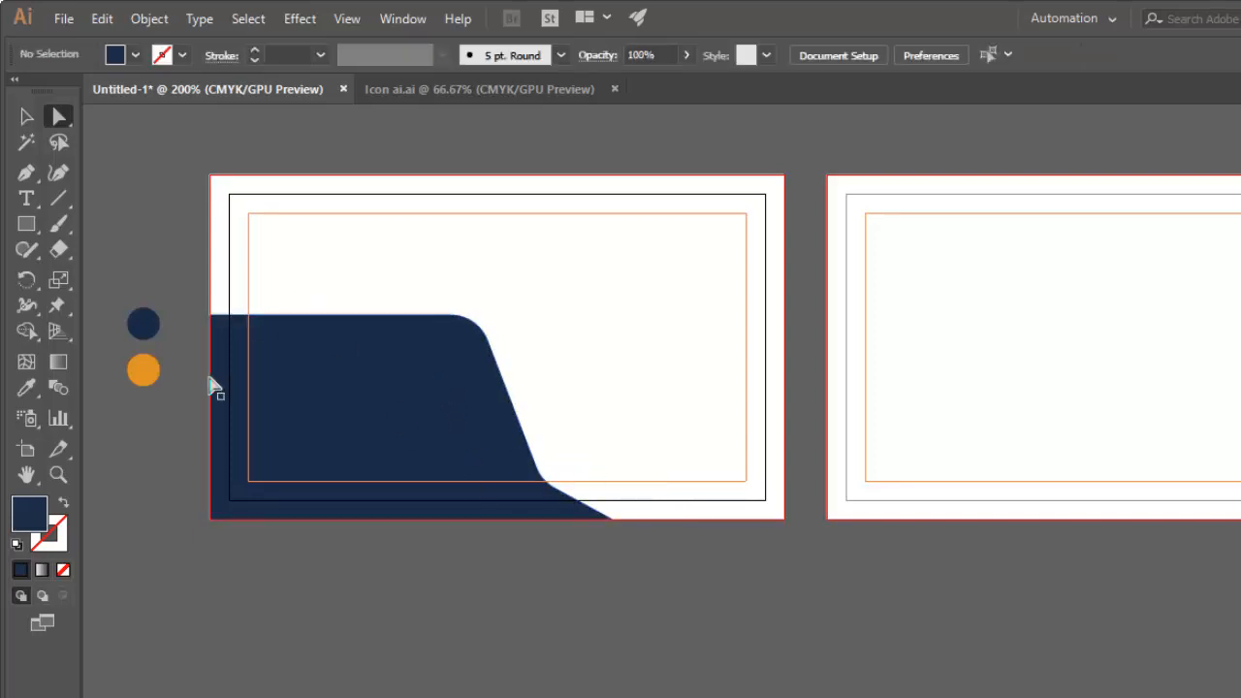
Draw a closed six-point Pen shape over the navy one, with a slanted right side, a 3.75 in bottom edge and a strip about 0.25 in high.
{"action": "left_click", "coordinate": [27, 175]}
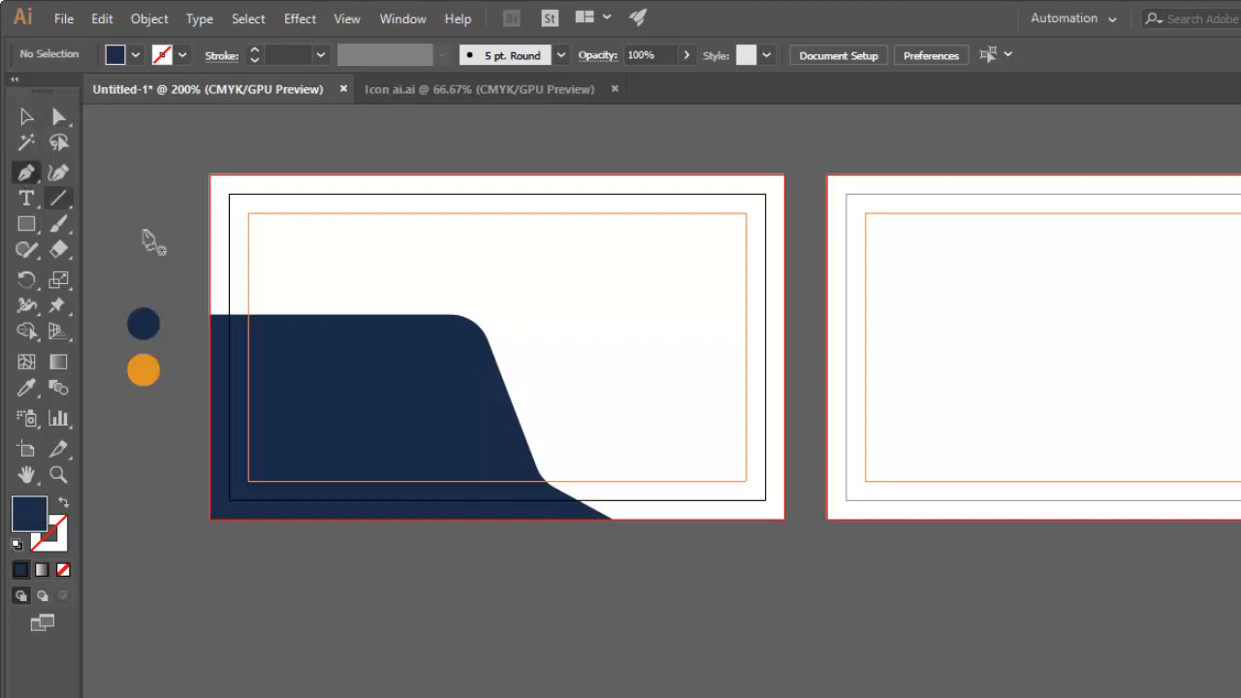
{"action": "left_click", "coordinate": [210, 316]}
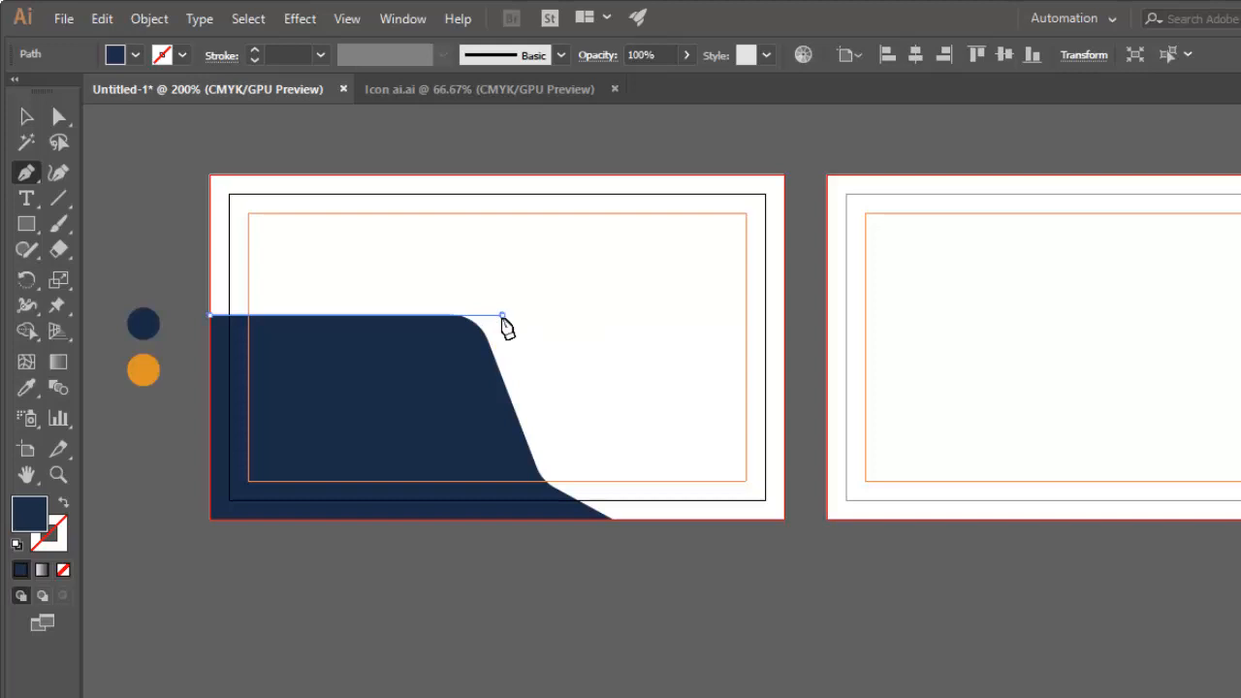
{"action": "left_click", "coordinate": [501, 315]}
{"action": "left_click", "coordinate": [549, 417]}
{"action": "left_click_drag", "start_coordinate": [550, 419], "coordinate": [567, 480]}
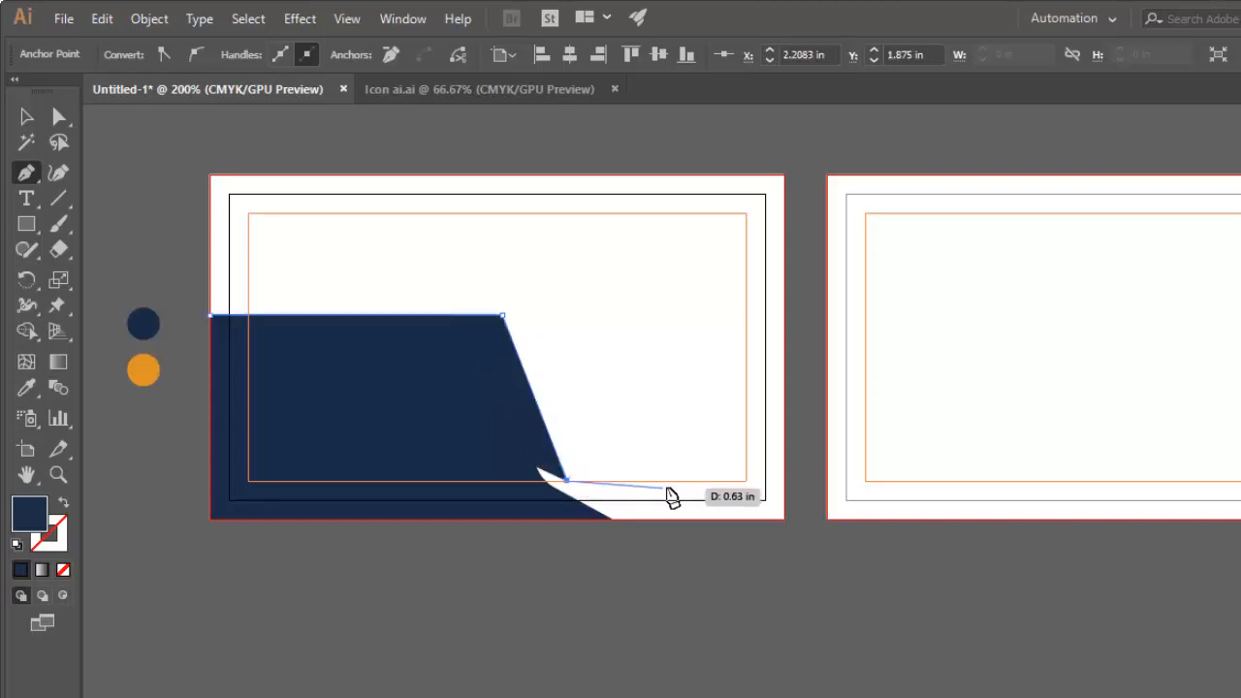
{"action": "left_click", "coordinate": [784, 481]}
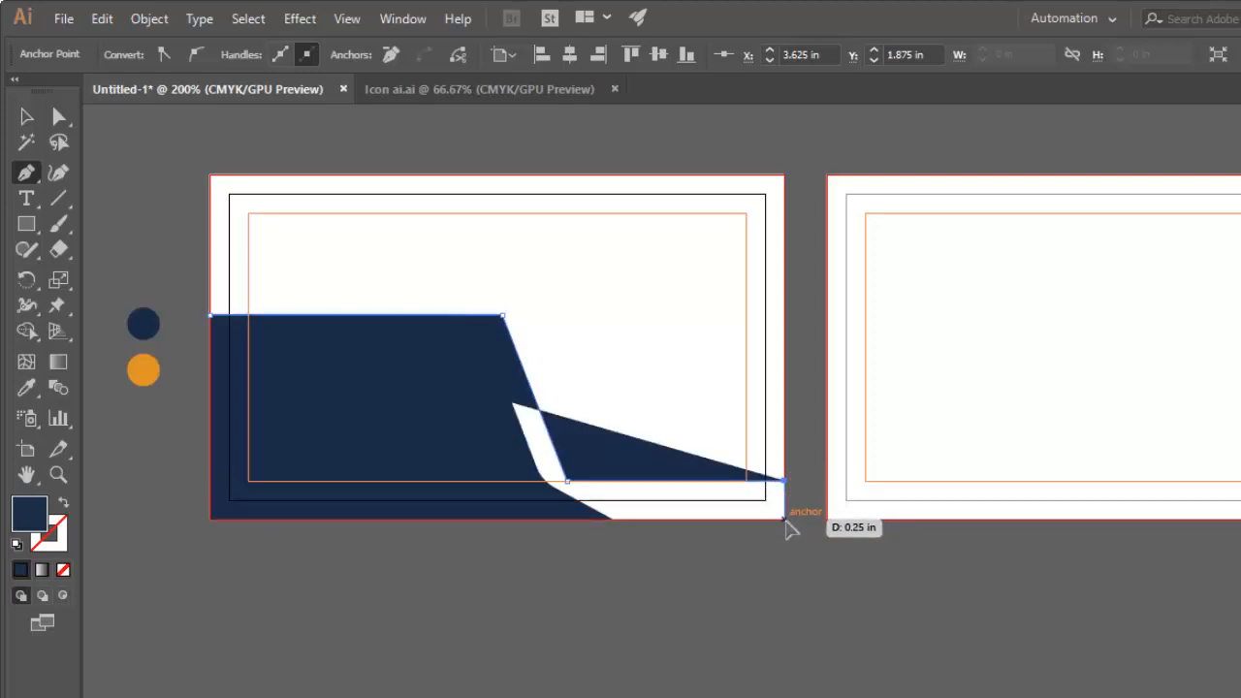
{"action": "left_click", "coordinate": [784, 519]}
{"action": "left_click", "coordinate": [210, 519]}
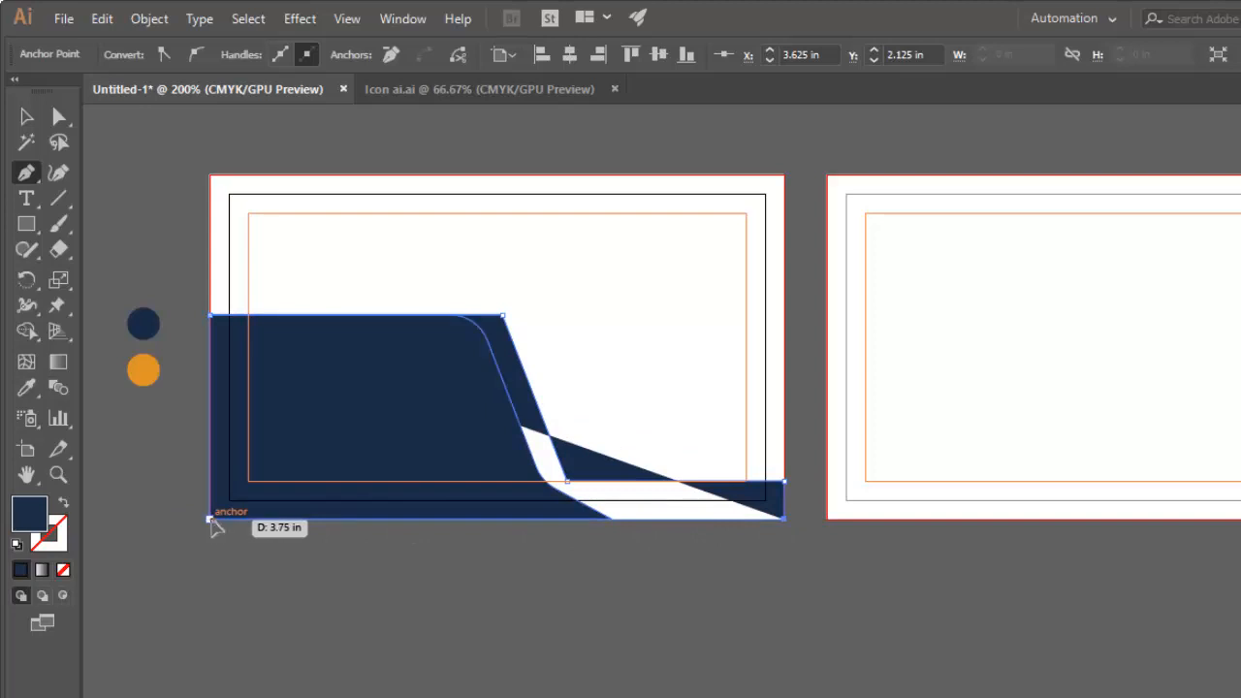
{"action": "left_click", "coordinate": [211, 317]}
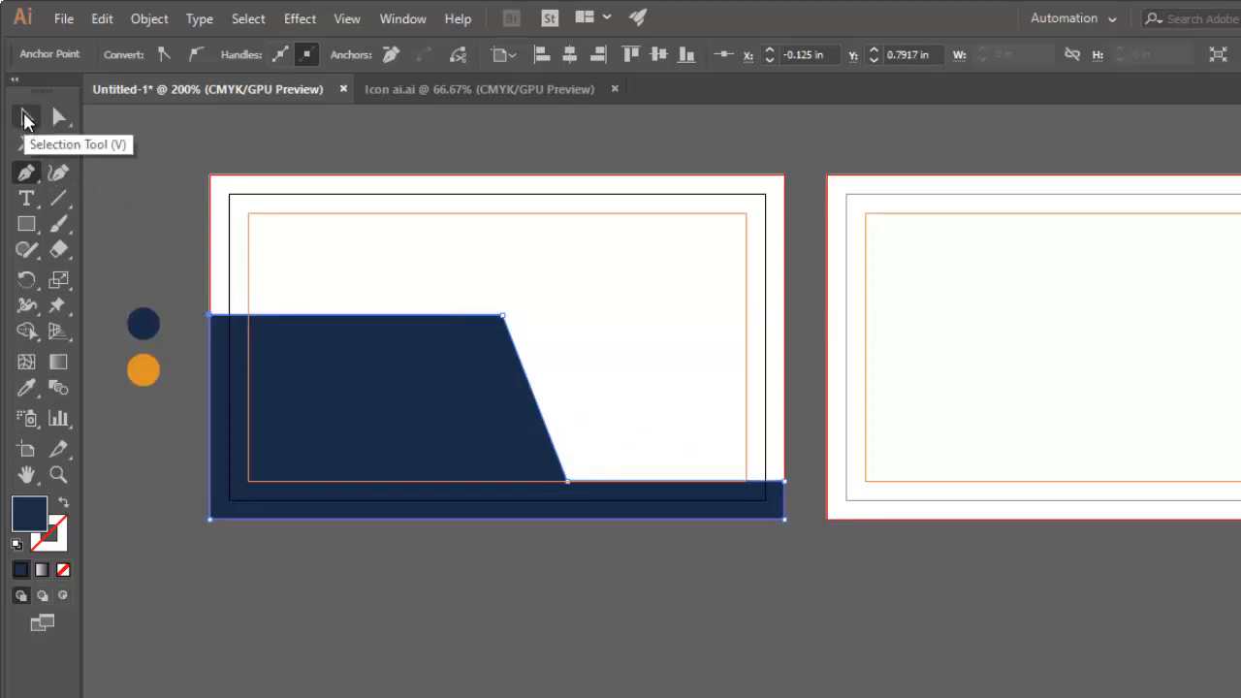
{"action": "left_click", "coordinate": [26, 119]}
{"action": "left_click", "coordinate": [223, 240]}
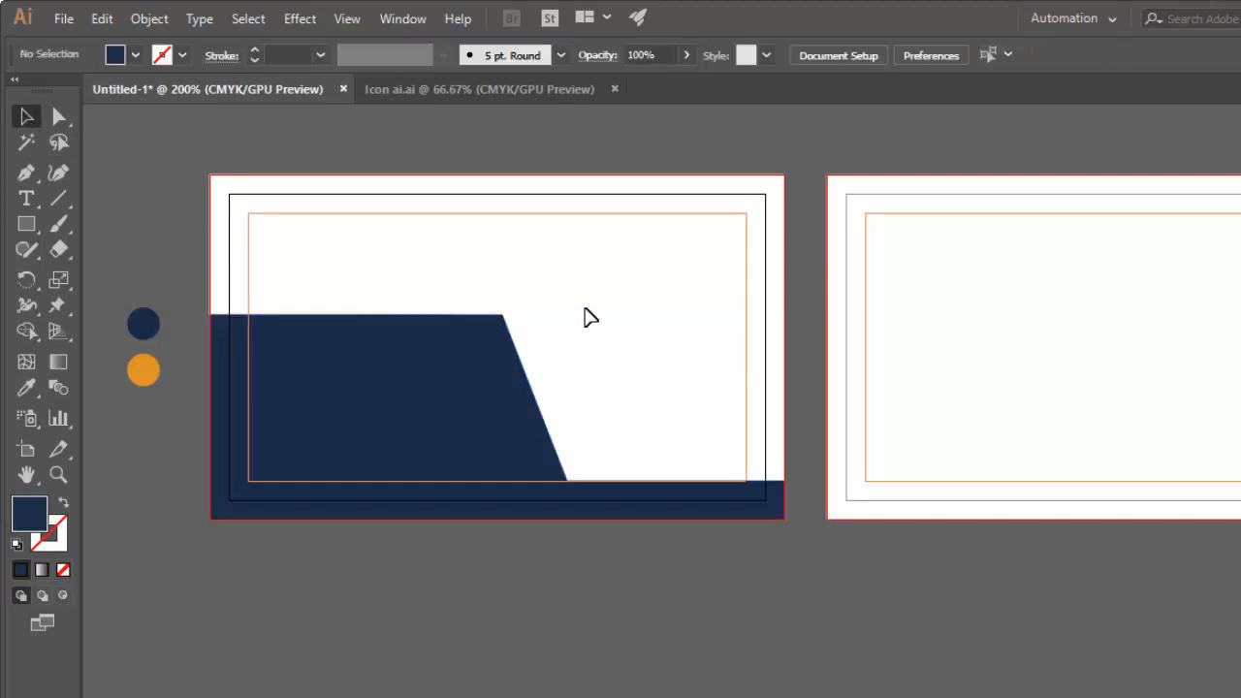
{"action": "left_click_drag", "start_coordinate": [585, 274], "coordinate": [630, 400]}
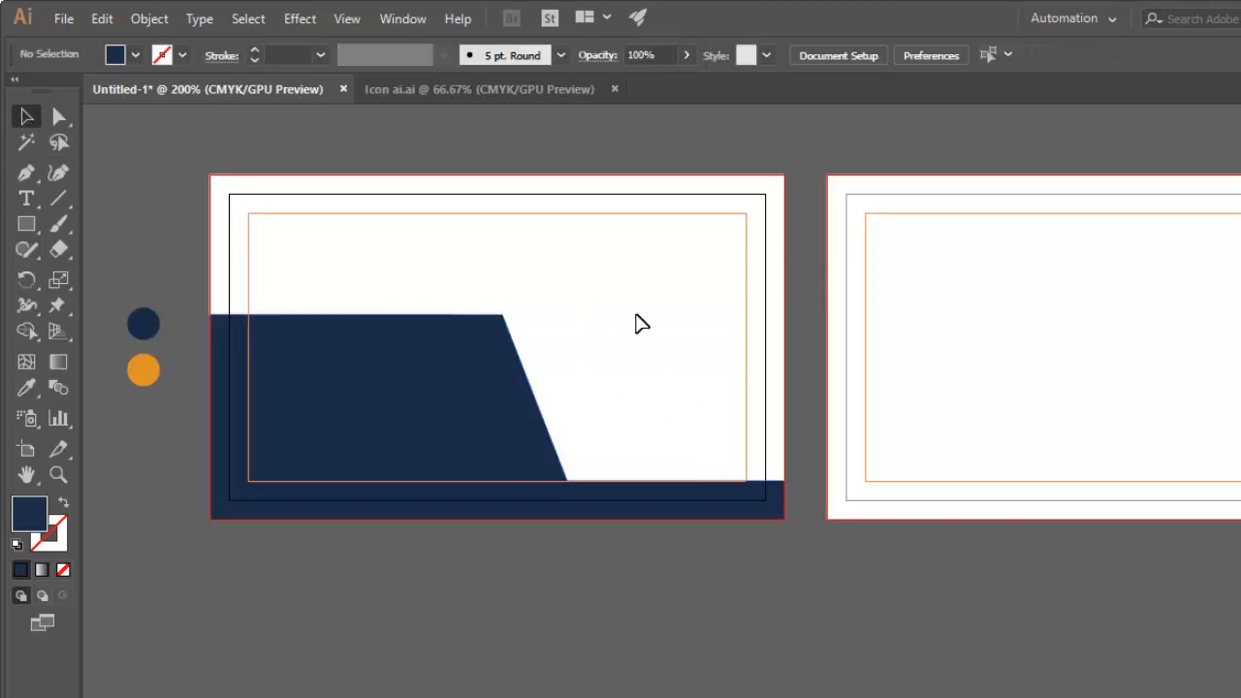
Fill the new six-point shape with the orange of the reference circle using the Eyedropper.
{"action": "left_click", "coordinate": [676, 512]}
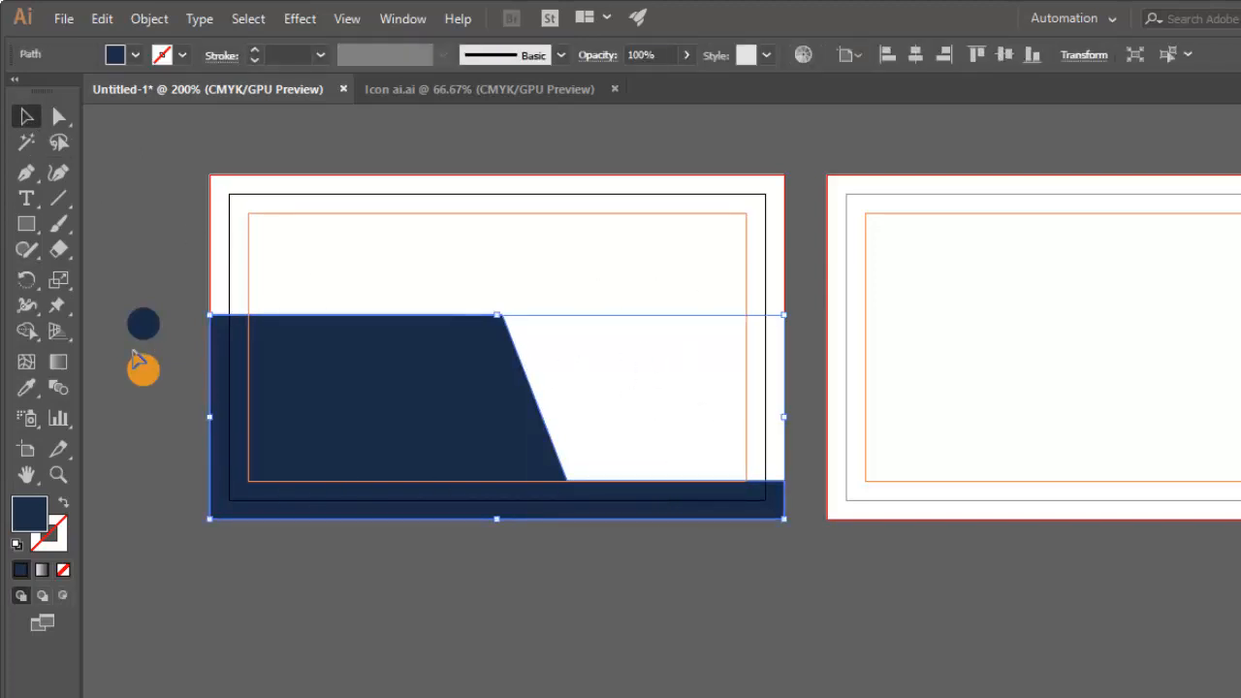
{"action": "left_click", "coordinate": [26, 388]}
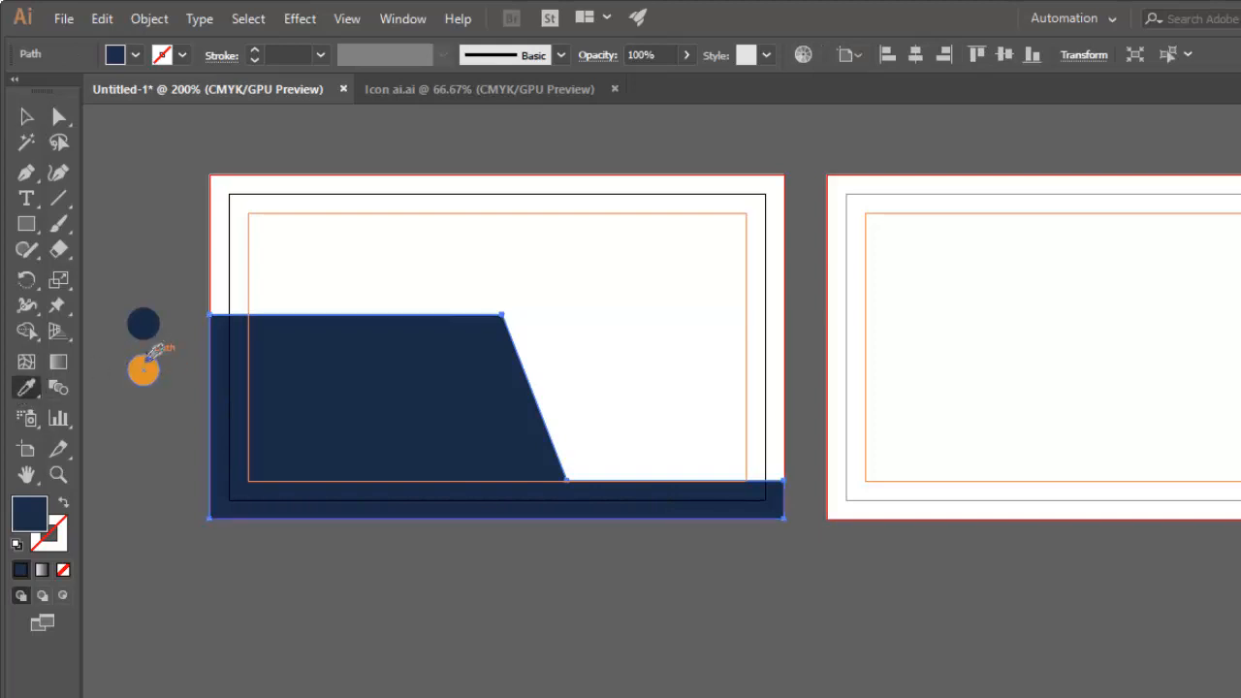
{"action": "left_click", "coordinate": [143, 371]}
{"action": "left_click", "coordinate": [26, 116]}
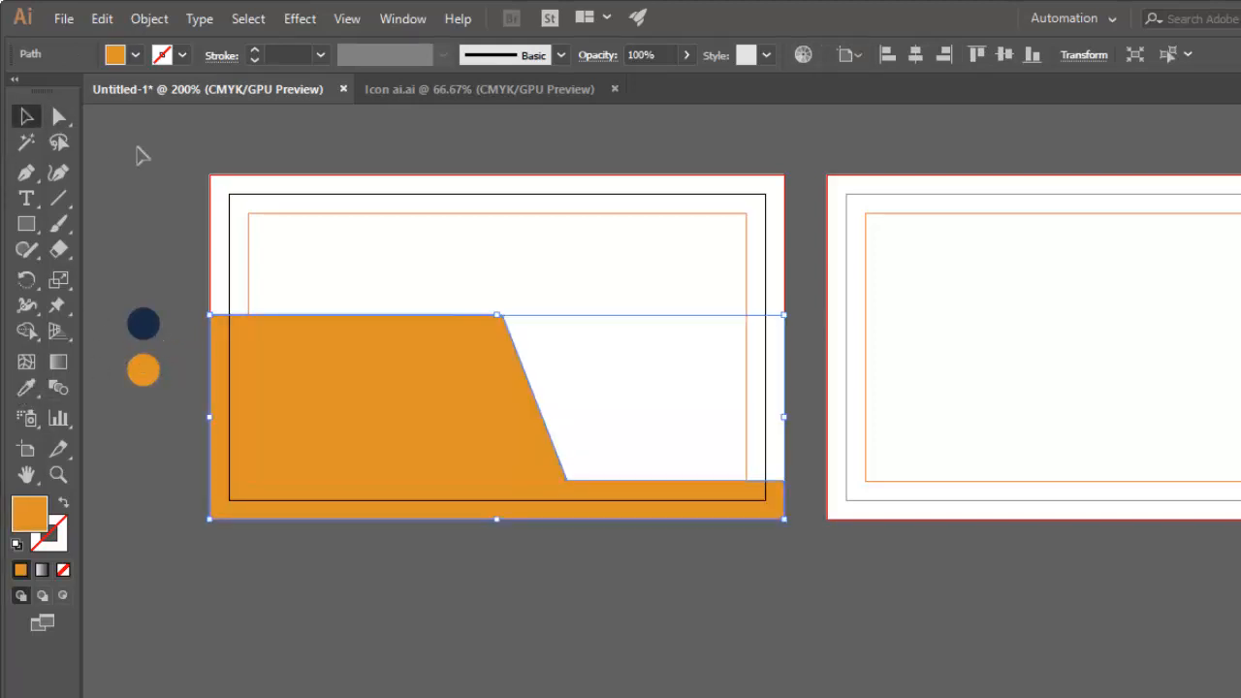
{"action": "left_click", "coordinate": [215, 241]}
Send the orange shape backward behind the navy shape, and deselect it.
{"action": "left_click", "coordinate": [405, 378]}
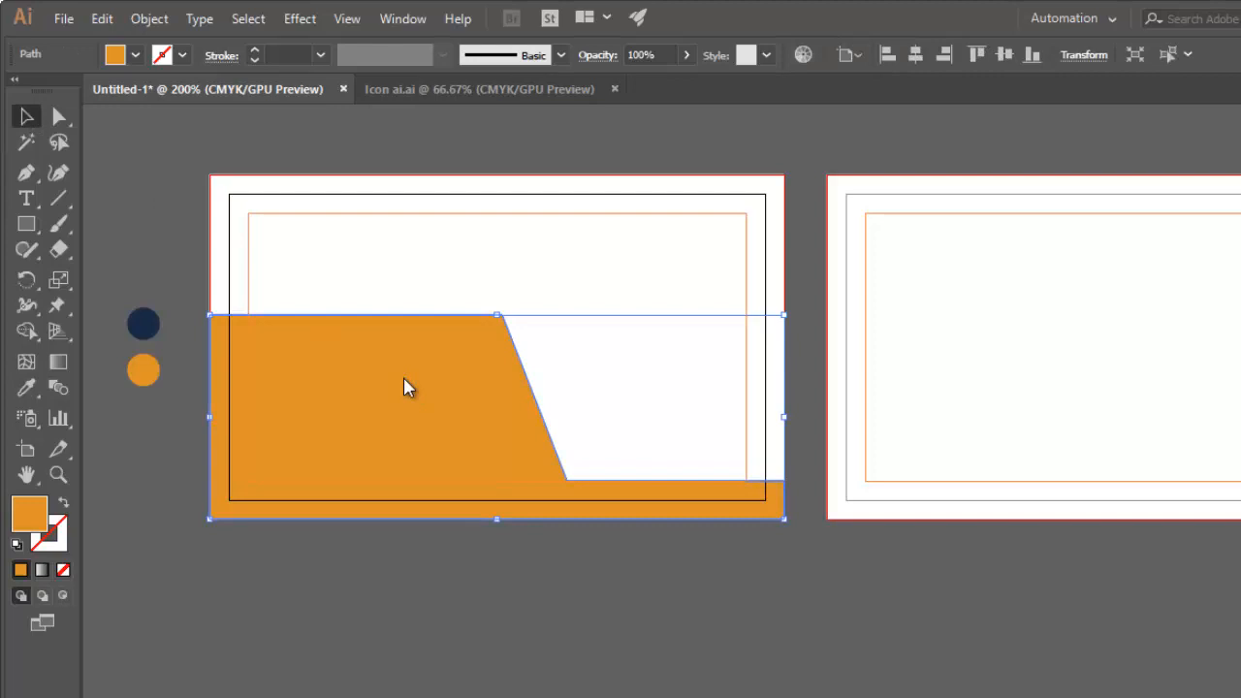
{"action": "right_click", "coordinate": [403, 376]}
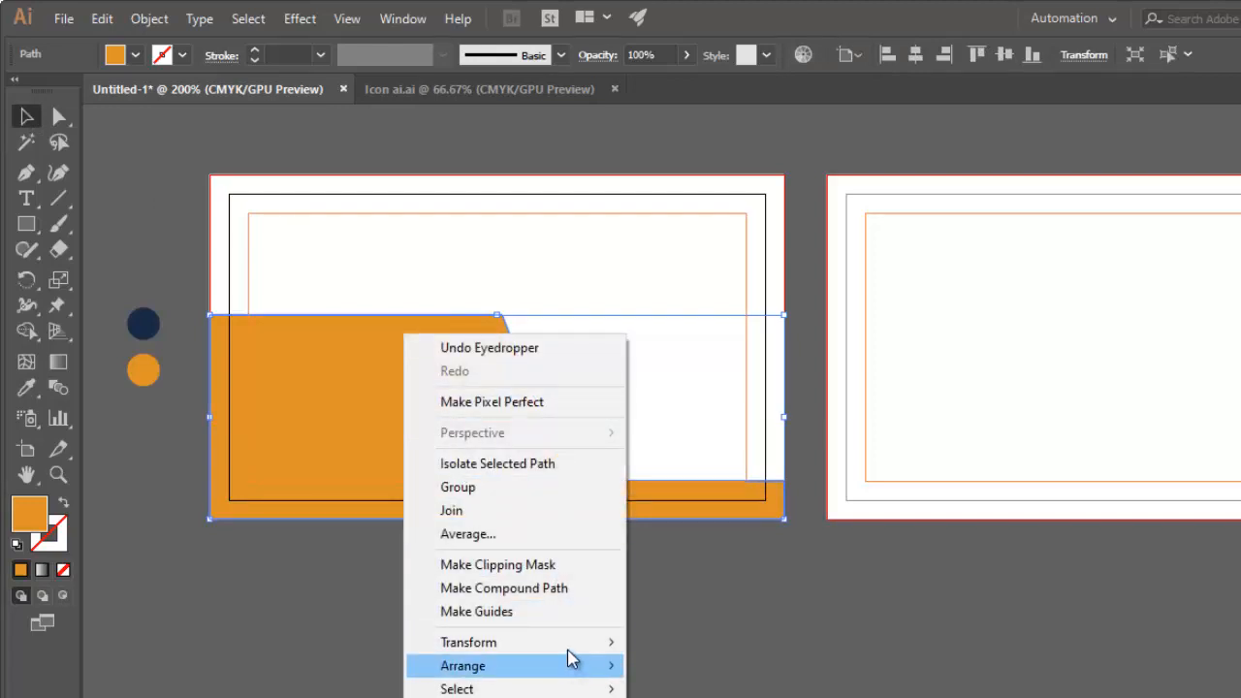
{"action": "mouse_move", "coordinate": [568, 669]}
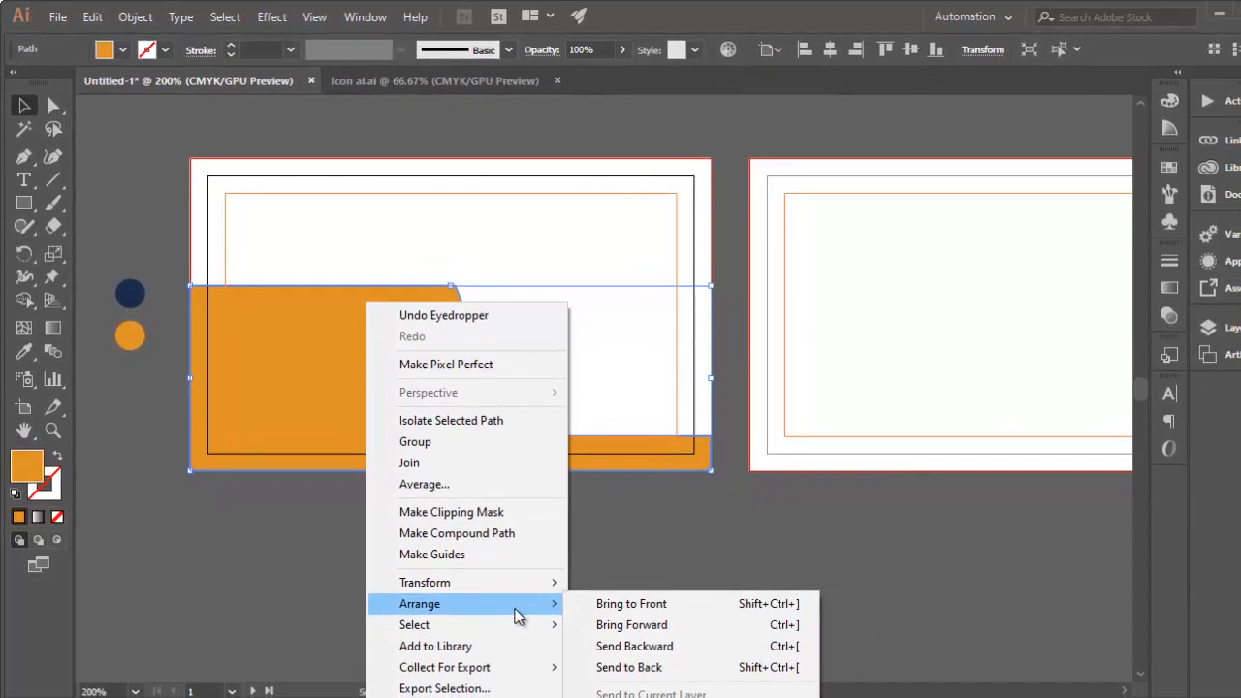
{"action": "left_click", "coordinate": [646, 648]}
{"action": "left_click", "coordinate": [659, 643]}
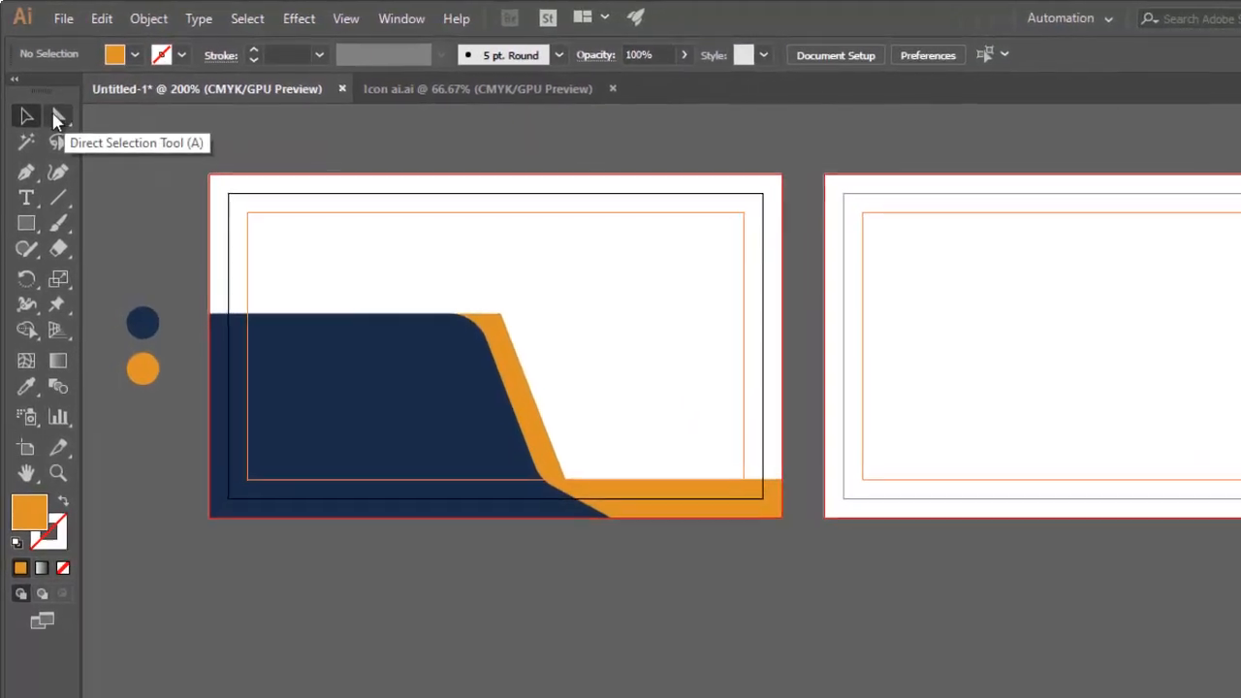
Round the orange shape's upper-right corner and lower inner bend to about 0.22 in using the Direct Selection tool.
{"action": "left_click", "coordinate": [56, 117]}
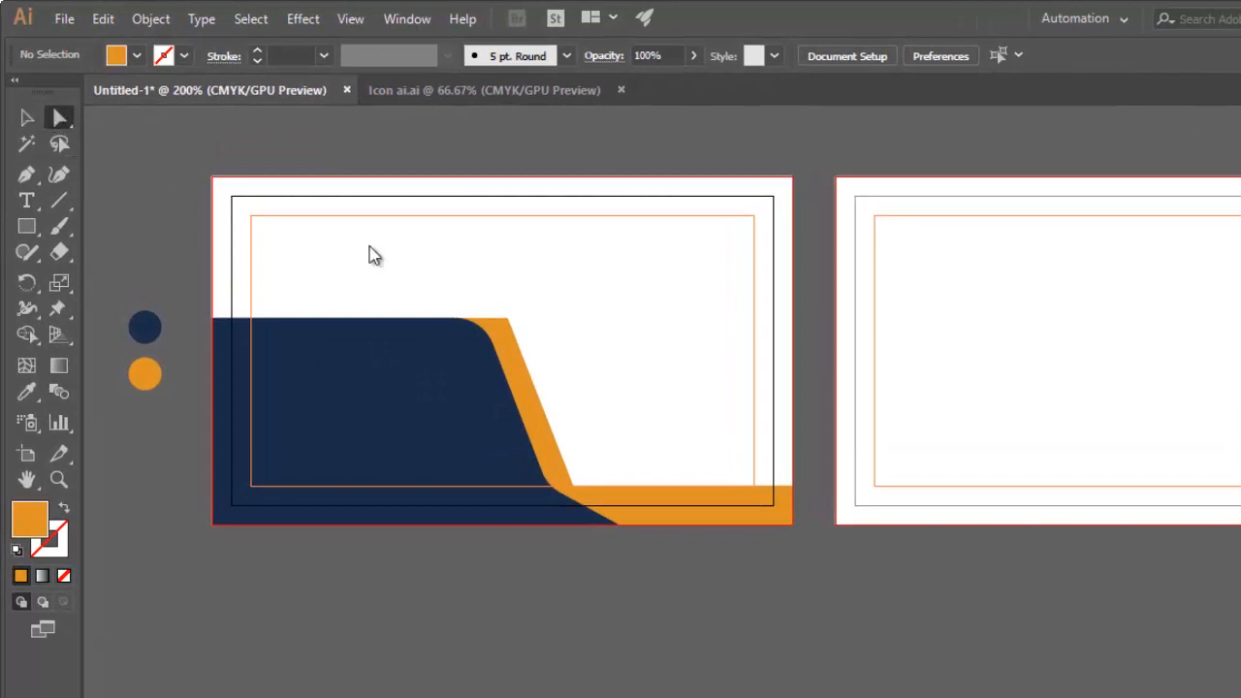
{"action": "left_click_drag", "start_coordinate": [491, 296], "coordinate": [540, 345]}
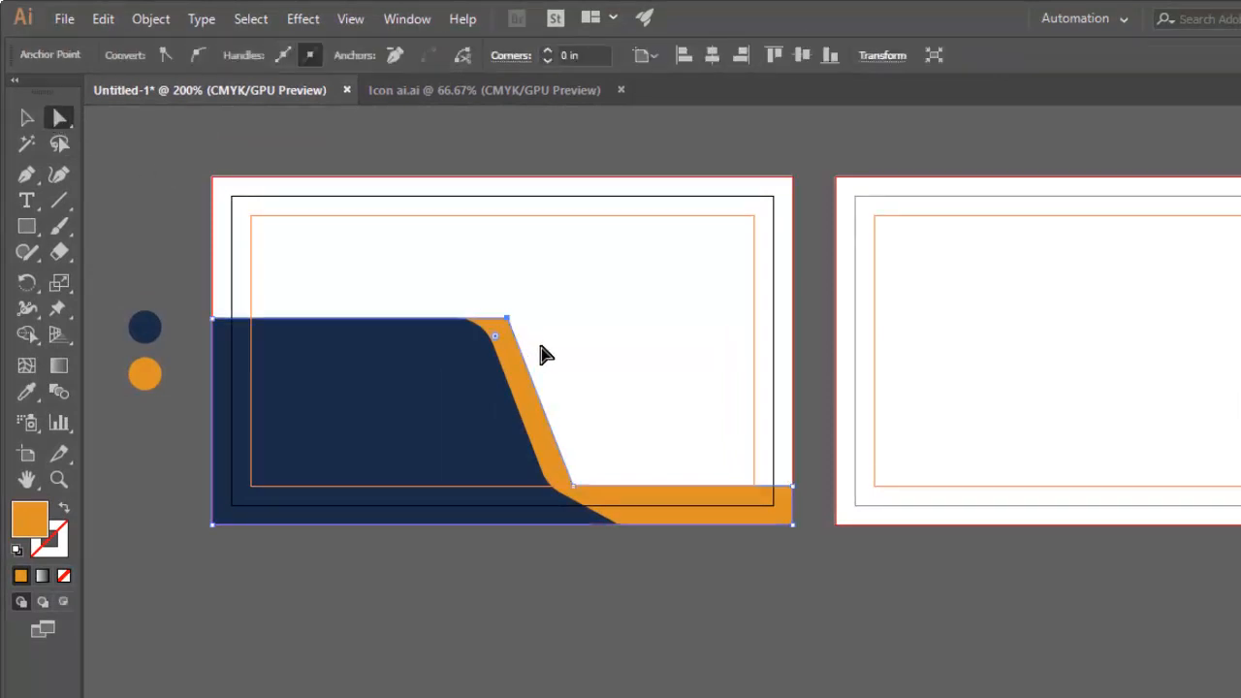
{"action": "left_click_drag", "start_coordinate": [570, 437], "coordinate": [596, 485]}
{"action": "left_click", "coordinate": [593, 621]}
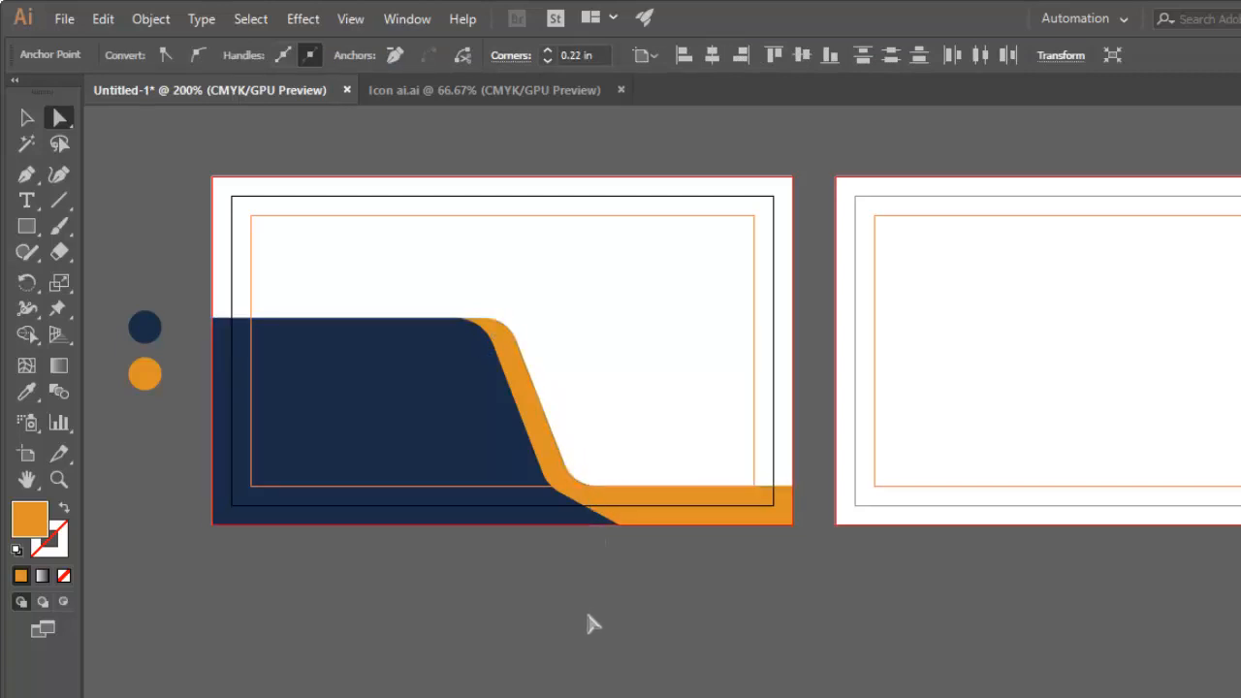
Add the cardholder's full name as a text line on the first card and align it with the safe area's upper-left corner.
{"action": "left_click_drag", "start_coordinate": [652, 580], "coordinate": [748, 607]}
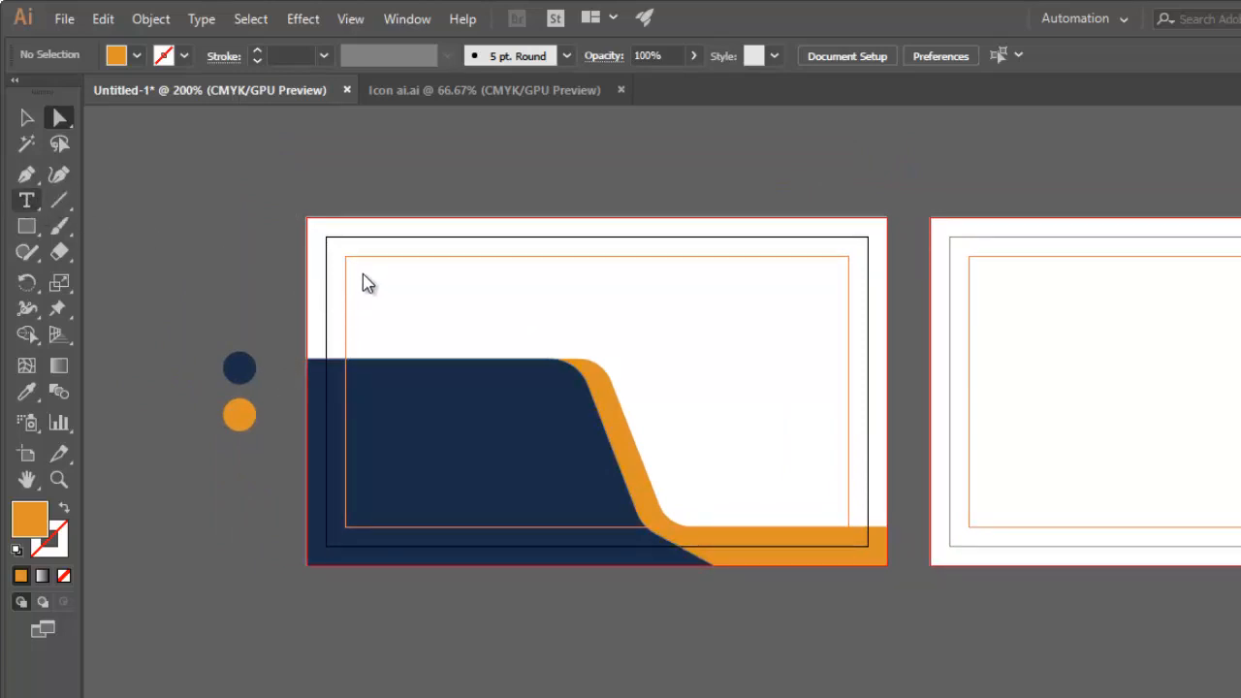
{"action": "left_click", "coordinate": [28, 201]}
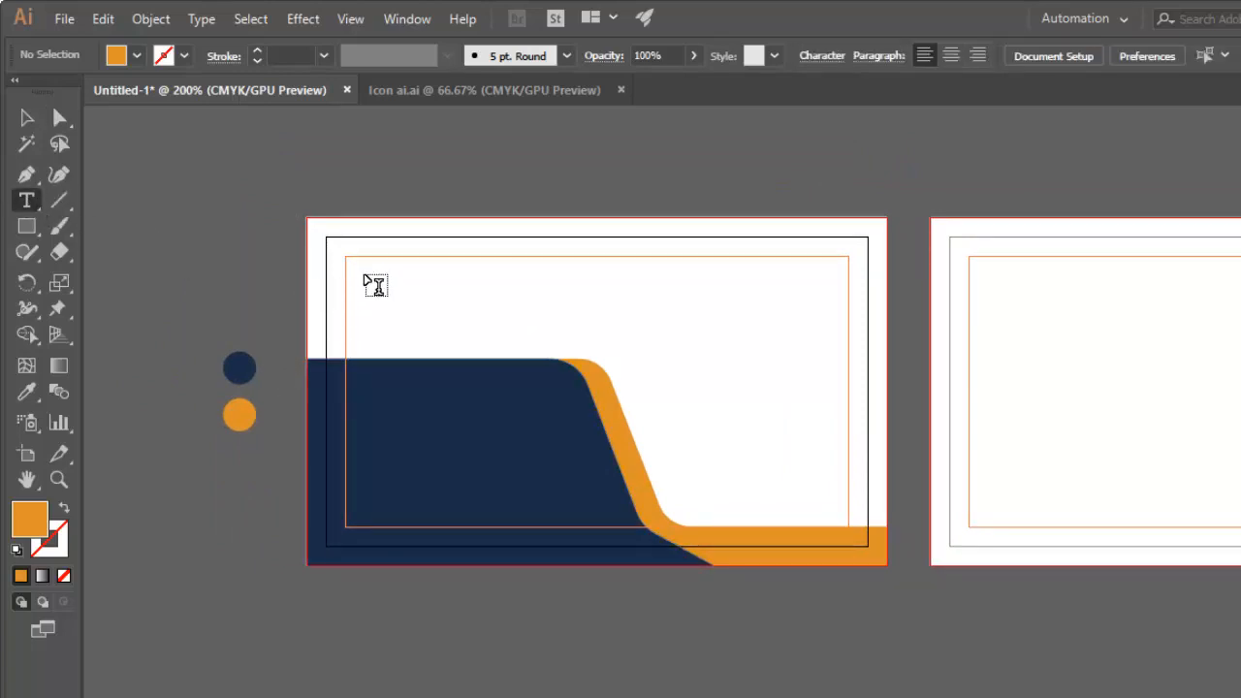
{"action": "left_click", "coordinate": [364, 274]}
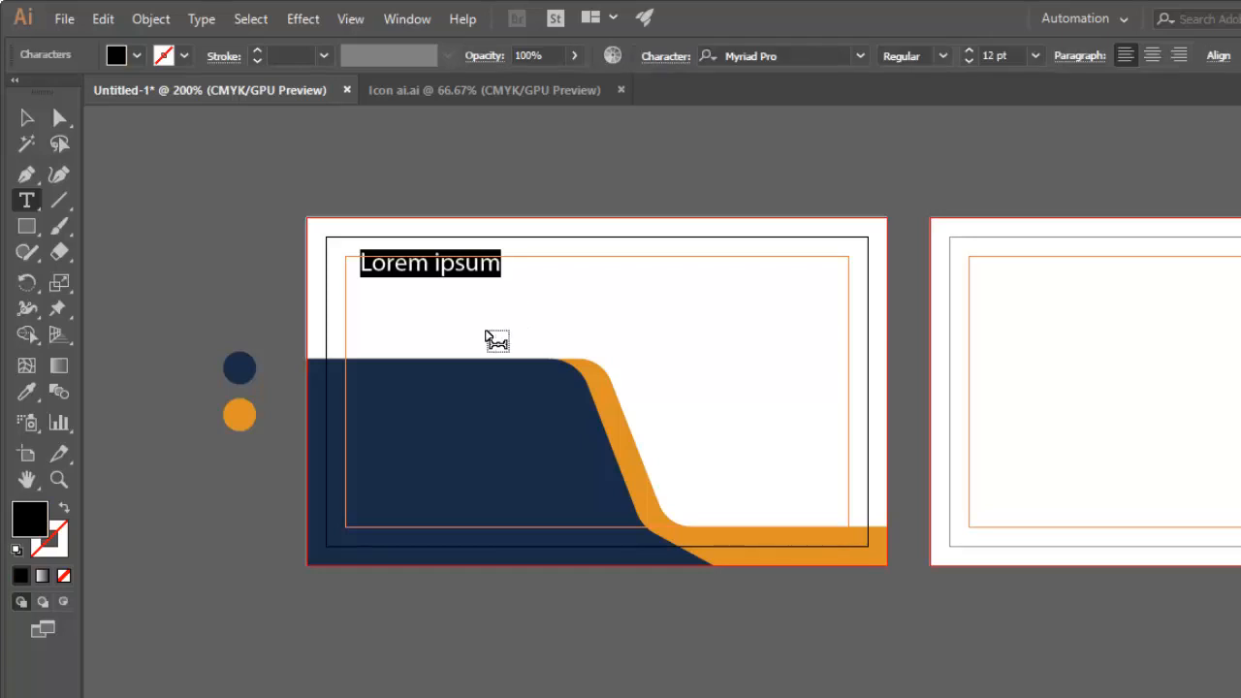
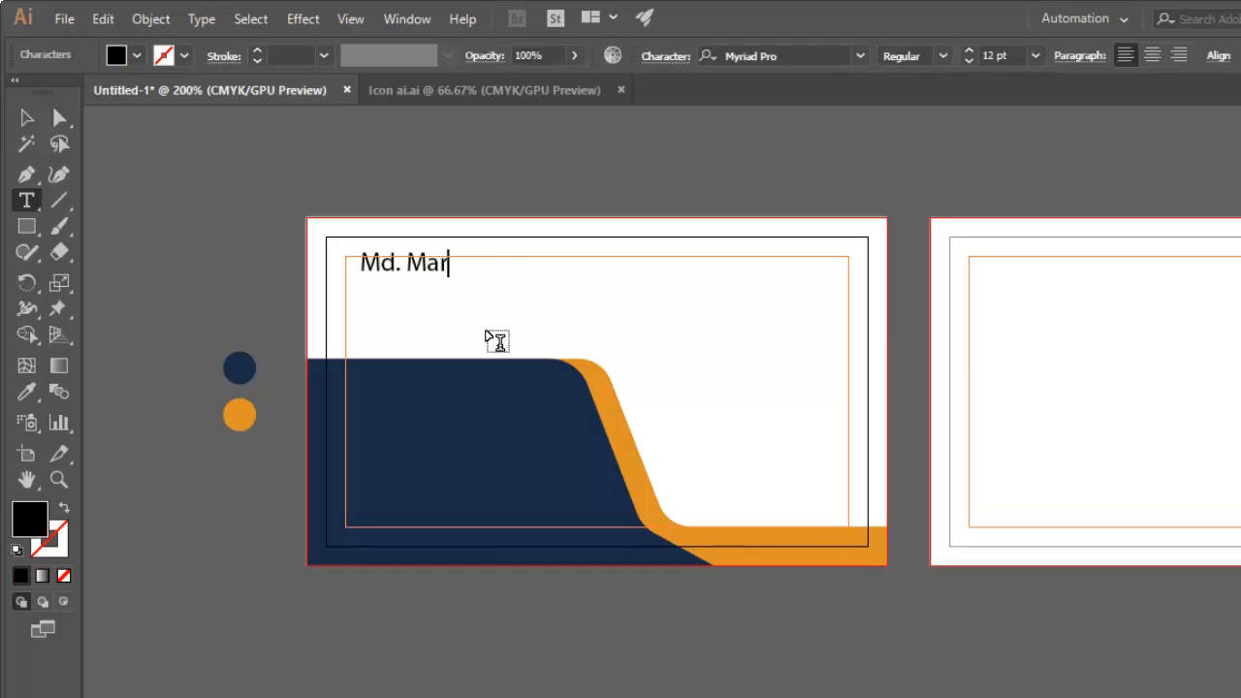
{"action": "left_click", "coordinate": [22, 121]}
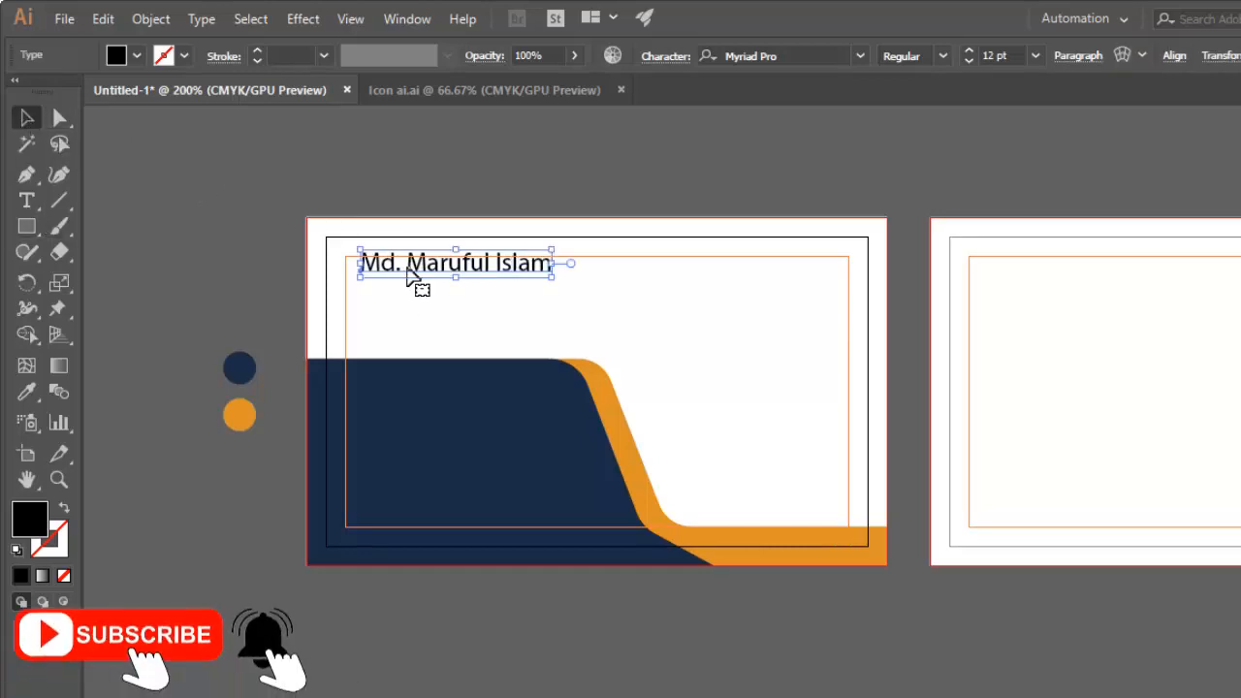
{"action": "left_click_drag", "start_coordinate": [421, 269], "coordinate": [406, 281]}
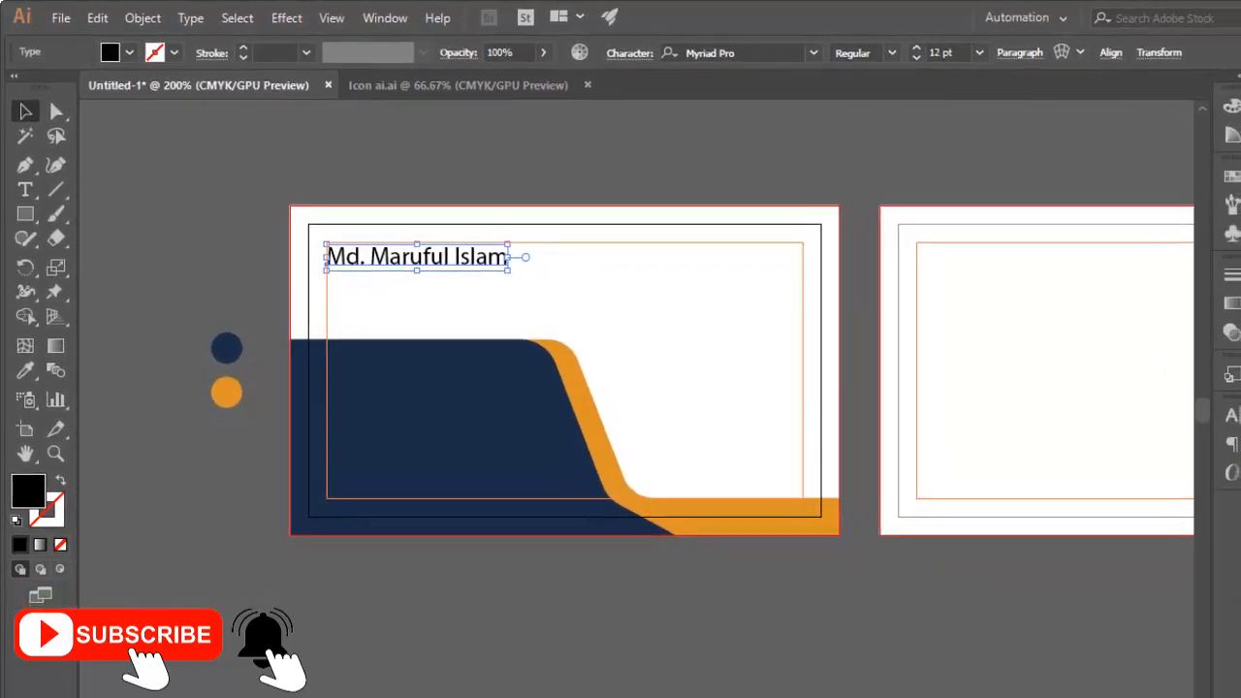
Set the font of the name text to Poppins.
{"action": "left_click", "coordinate": [1233, 417]}
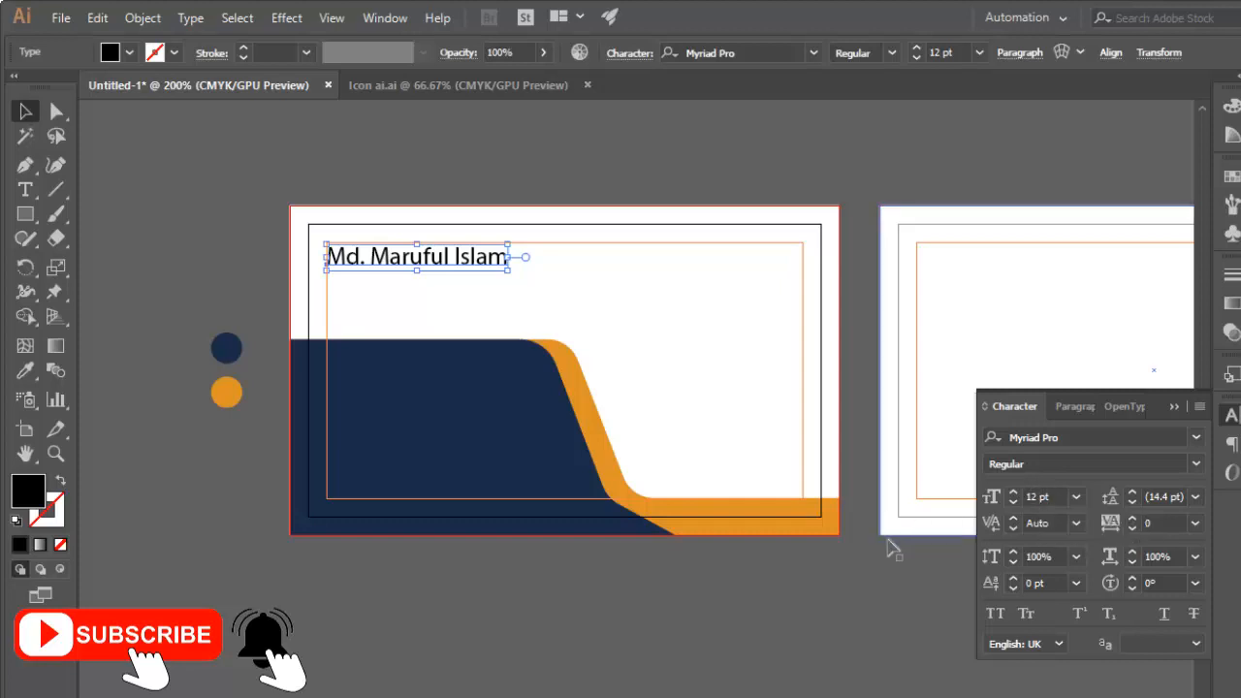
{"action": "left_click", "coordinate": [1176, 407]}
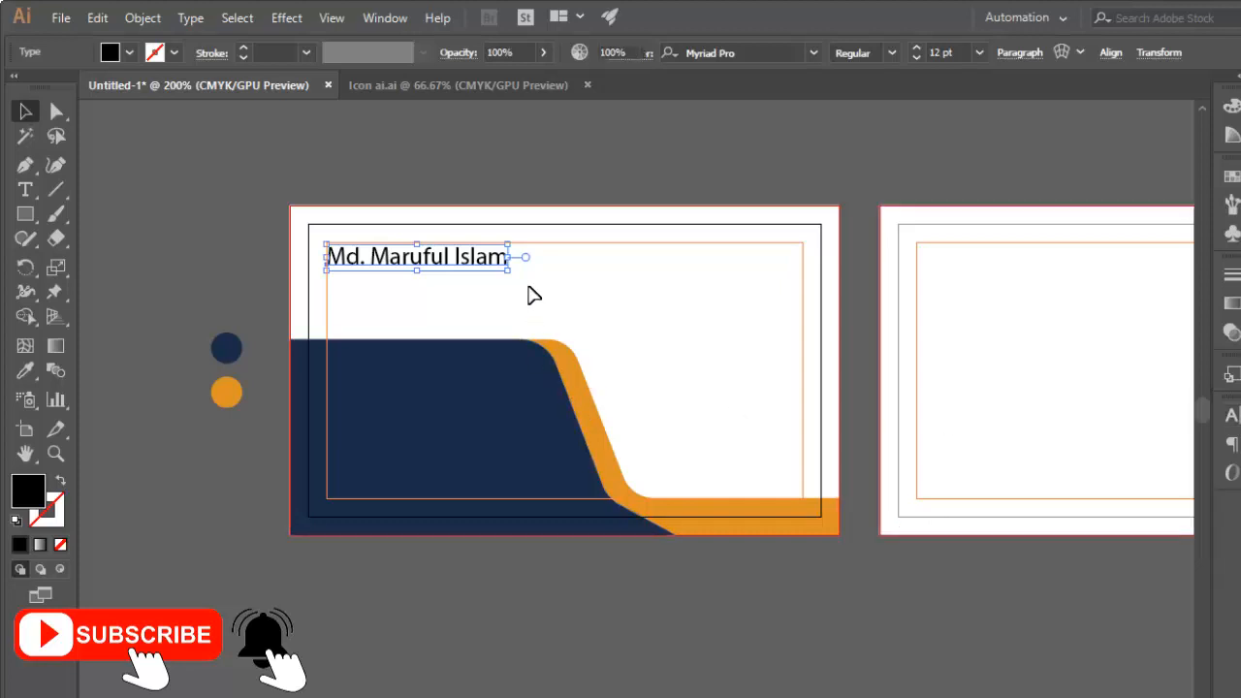
{"action": "left_click", "coordinate": [1227, 416]}
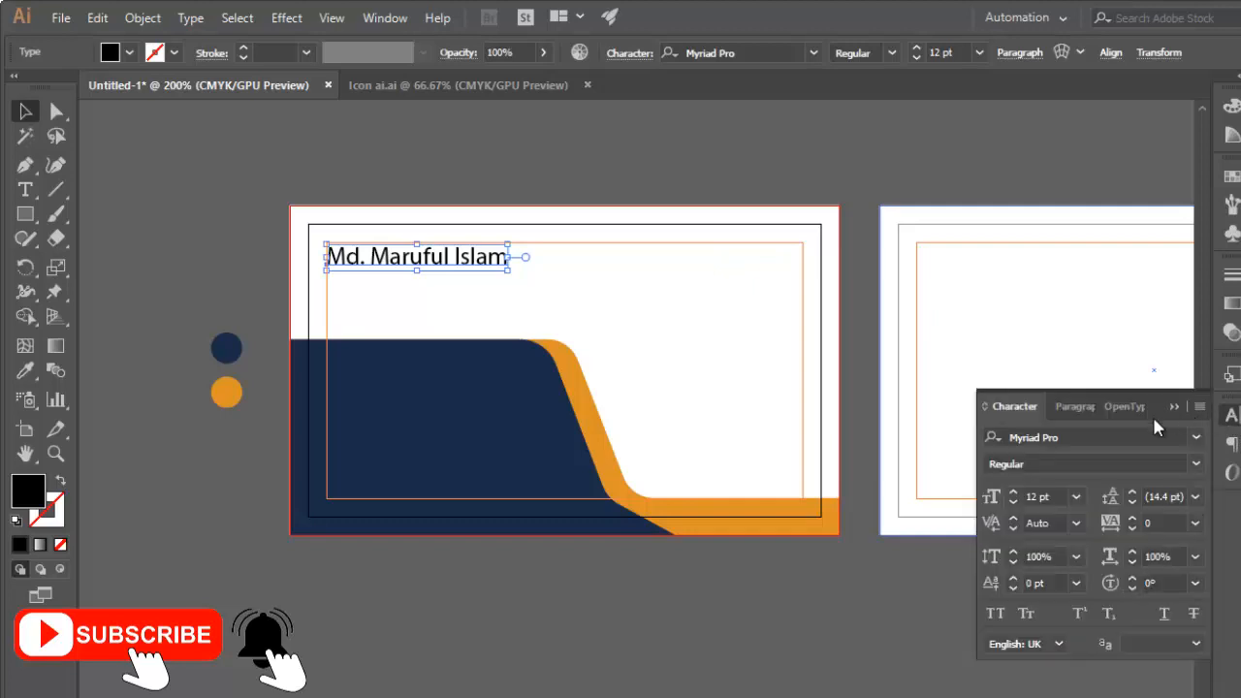
{"action": "left_click", "coordinate": [1196, 466]}
{"action": "left_click", "coordinate": [1196, 465]}
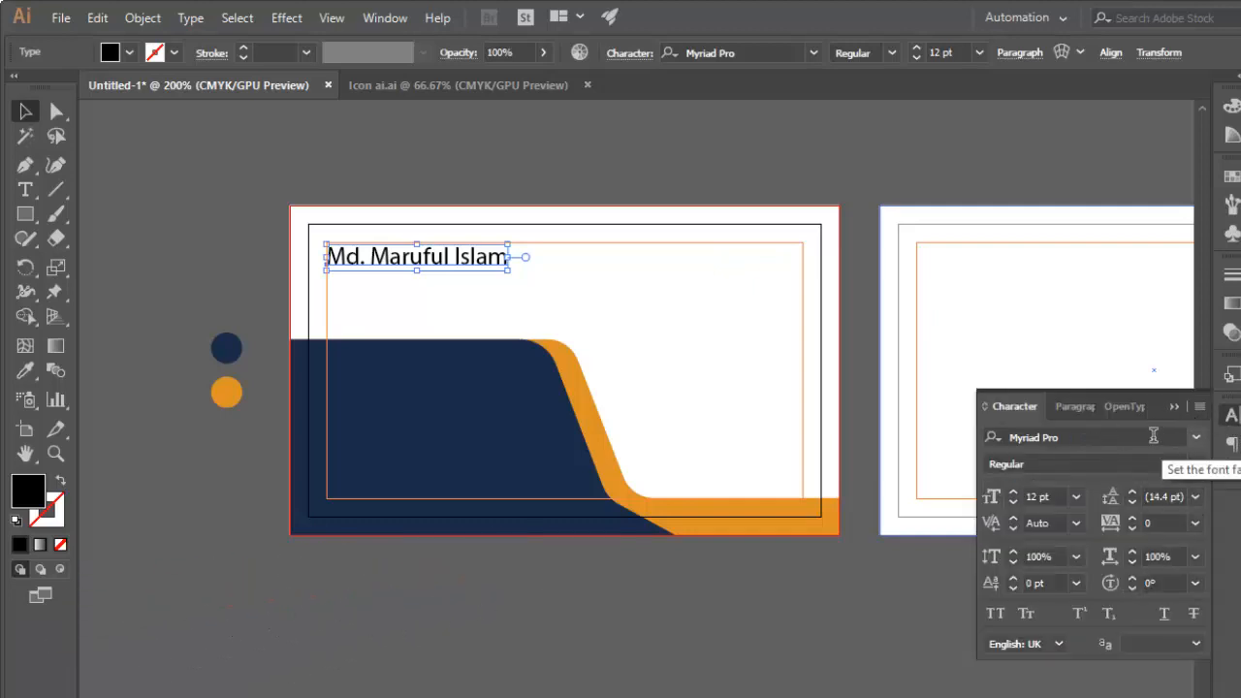
{"action": "left_click", "coordinate": [1094, 438]}
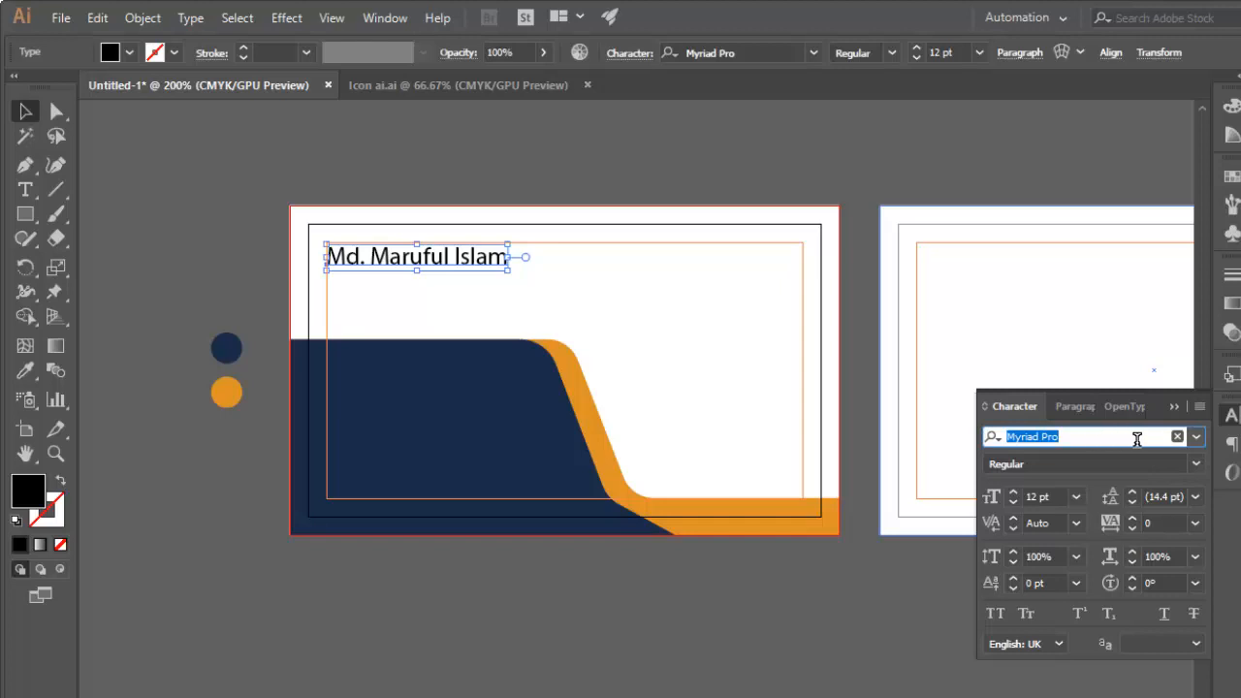
{"action": "left_click", "coordinate": [1197, 437]}
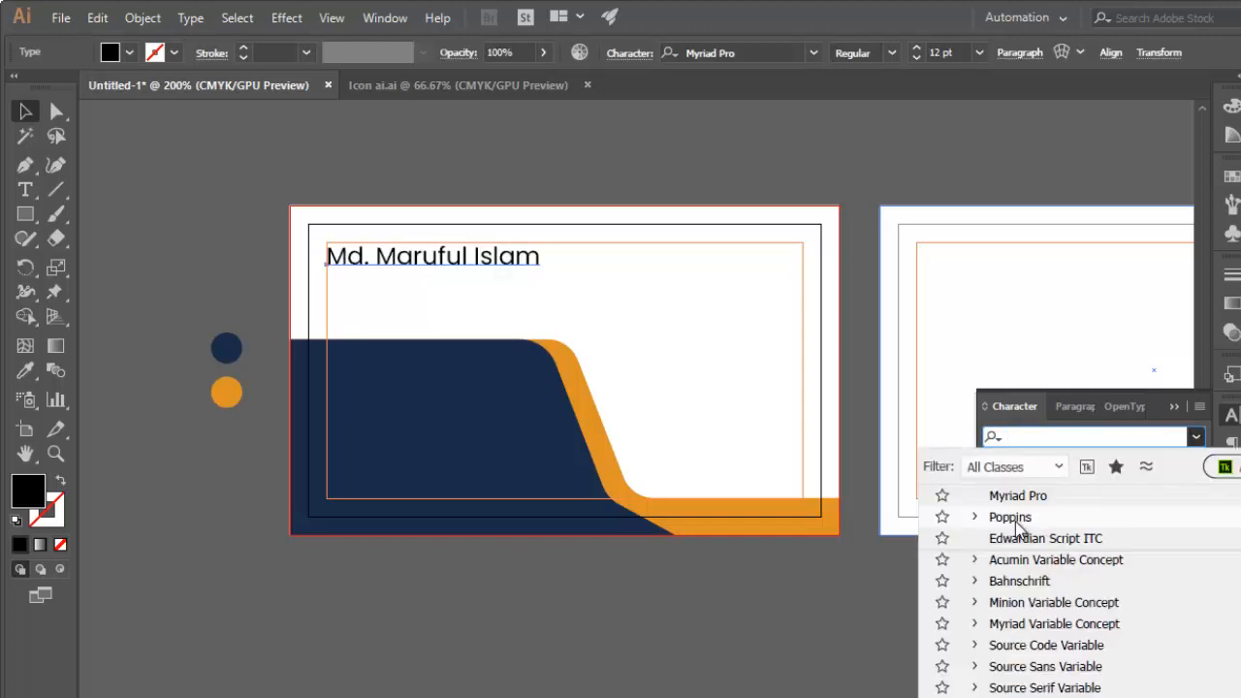
{"action": "left_click", "coordinate": [1014, 517]}
Try the Bold font style on the name text.
{"action": "left_click", "coordinate": [1196, 464]}
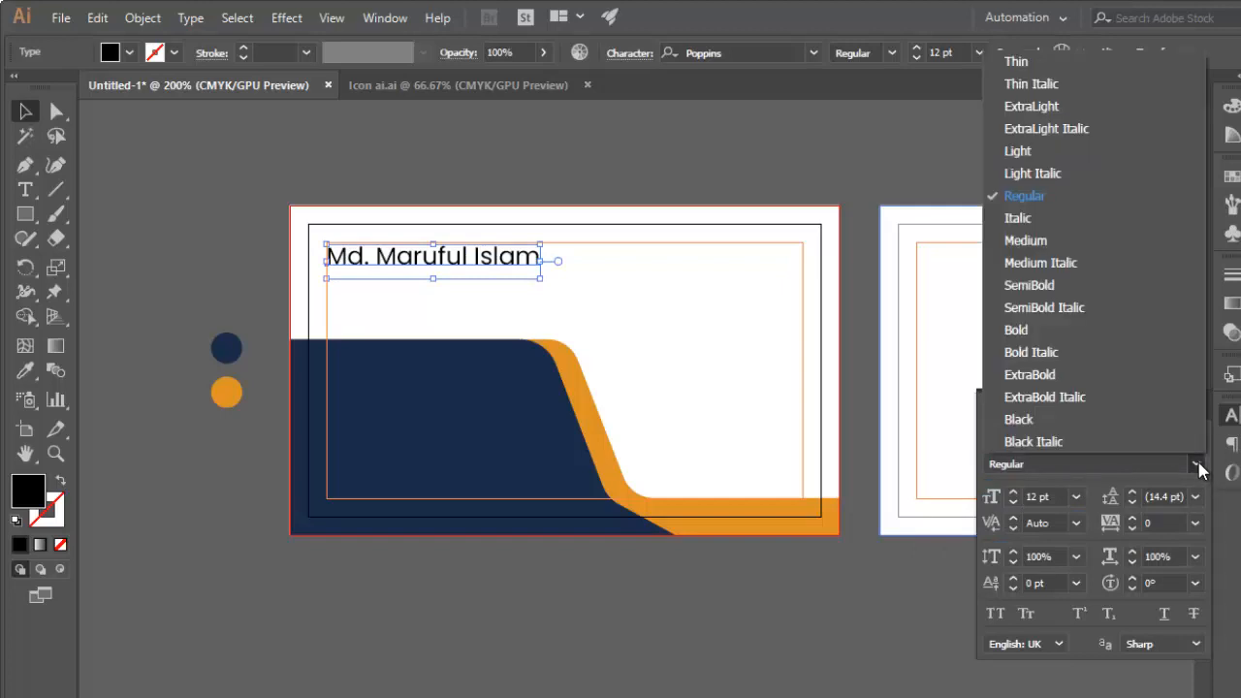
{"action": "left_click", "coordinate": [1030, 330]}
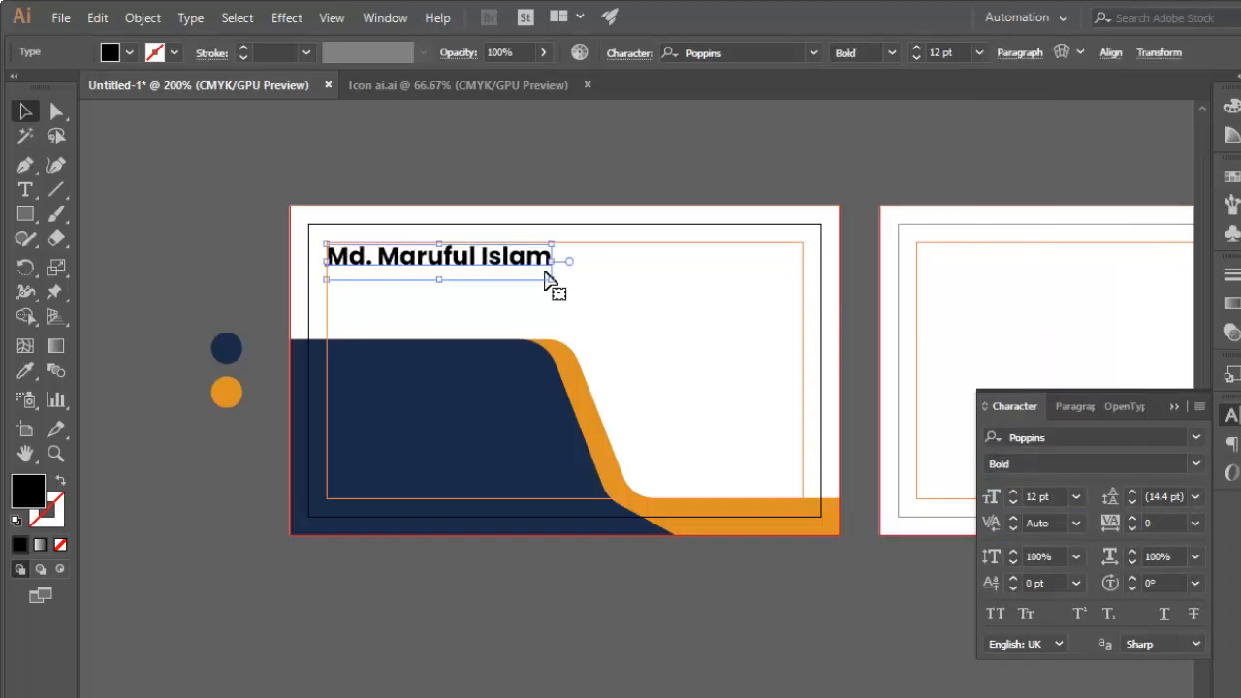
{"action": "left_click", "coordinate": [560, 271]}
{"action": "left_click", "coordinate": [545, 266]}
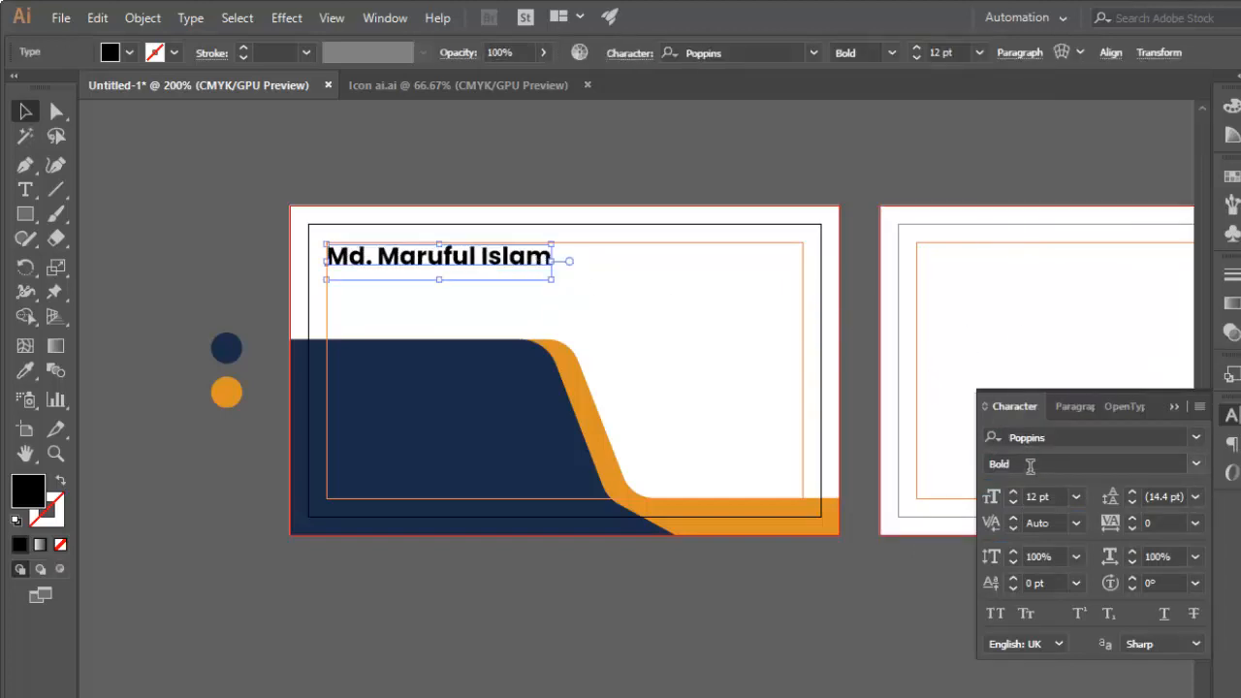
Set the name text's font style to Medium, and deselect it.
{"action": "left_click", "coordinate": [1198, 466]}
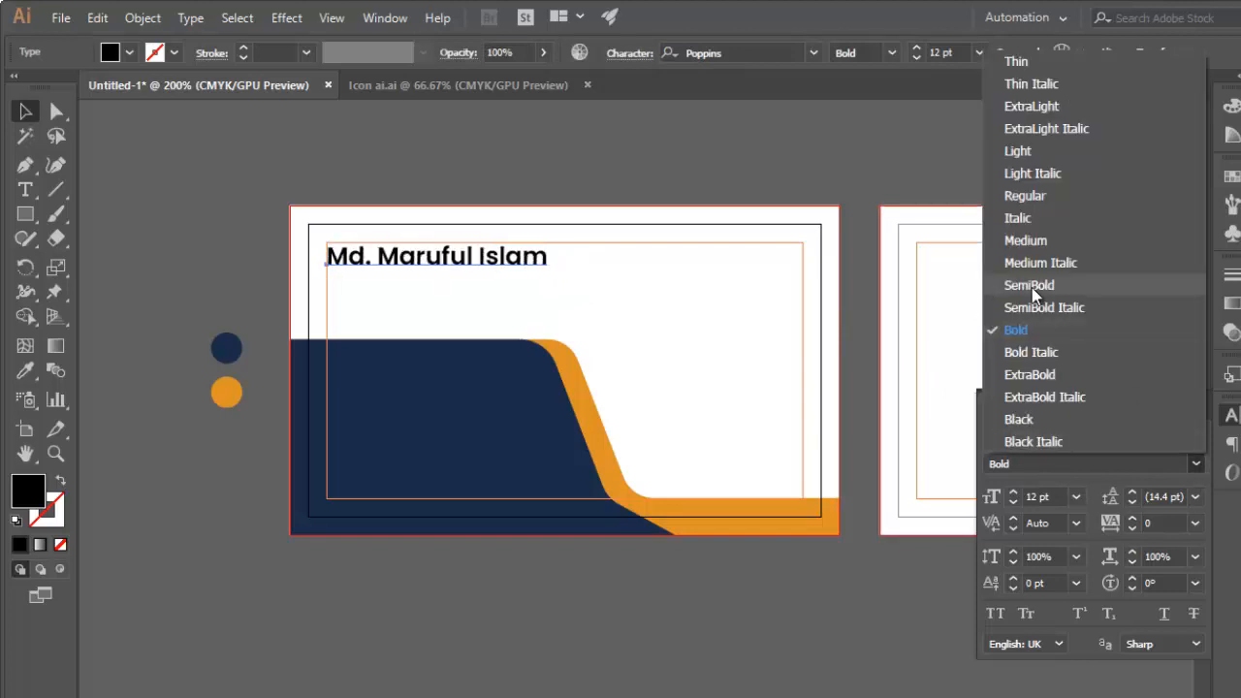
{"action": "left_click", "coordinate": [1025, 242]}
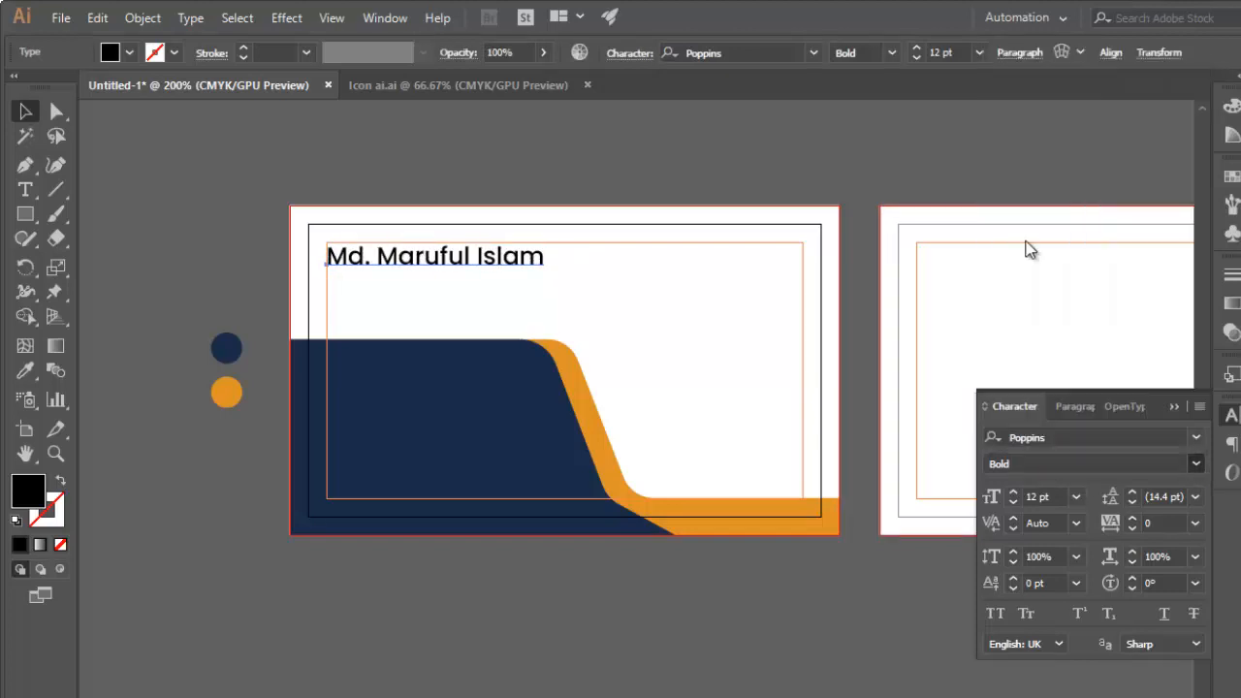
{"action": "left_click", "coordinate": [586, 289]}
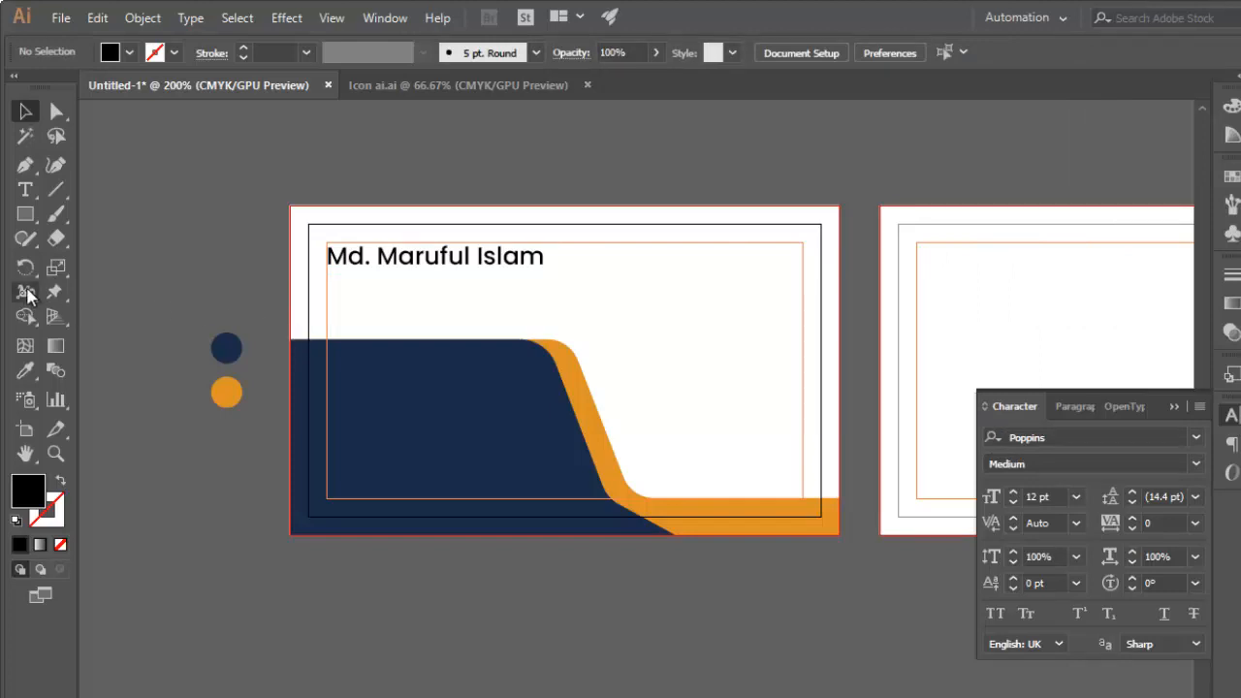
Add a "Creative Designer" text line directly below the name on the first card.
{"action": "left_click", "coordinate": [25, 189]}
{"action": "left_click", "coordinate": [346, 305]}
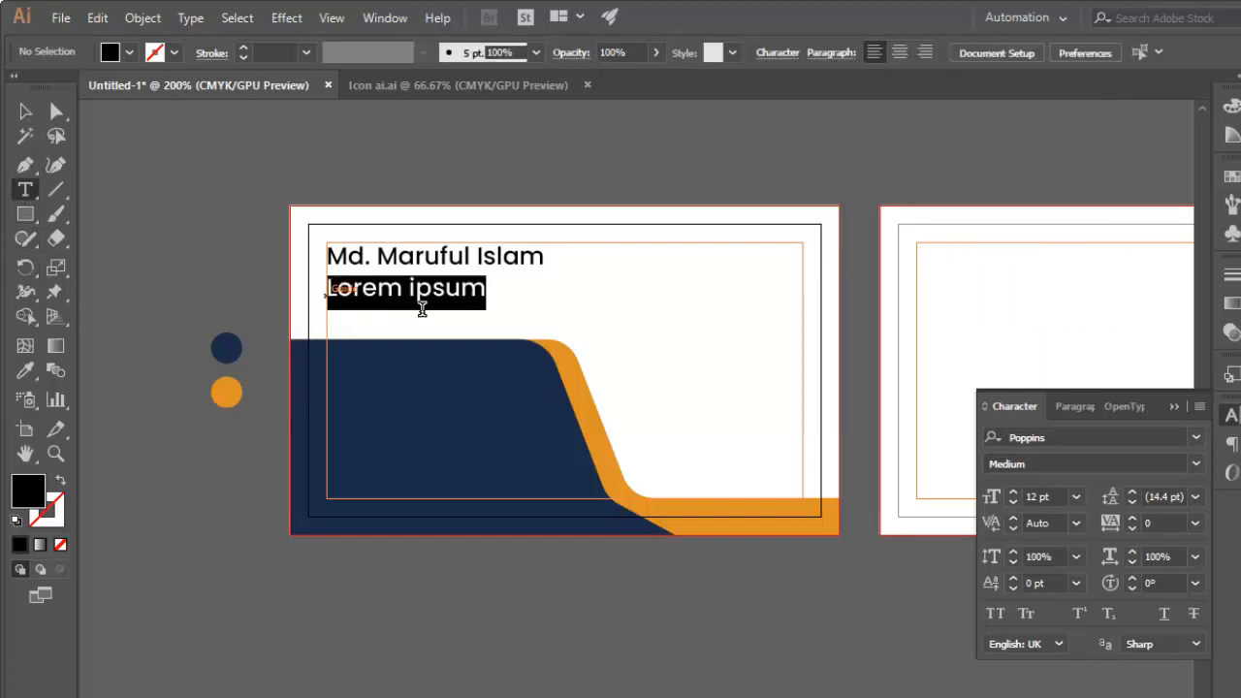
{"action": "type", "text": "Cre"}
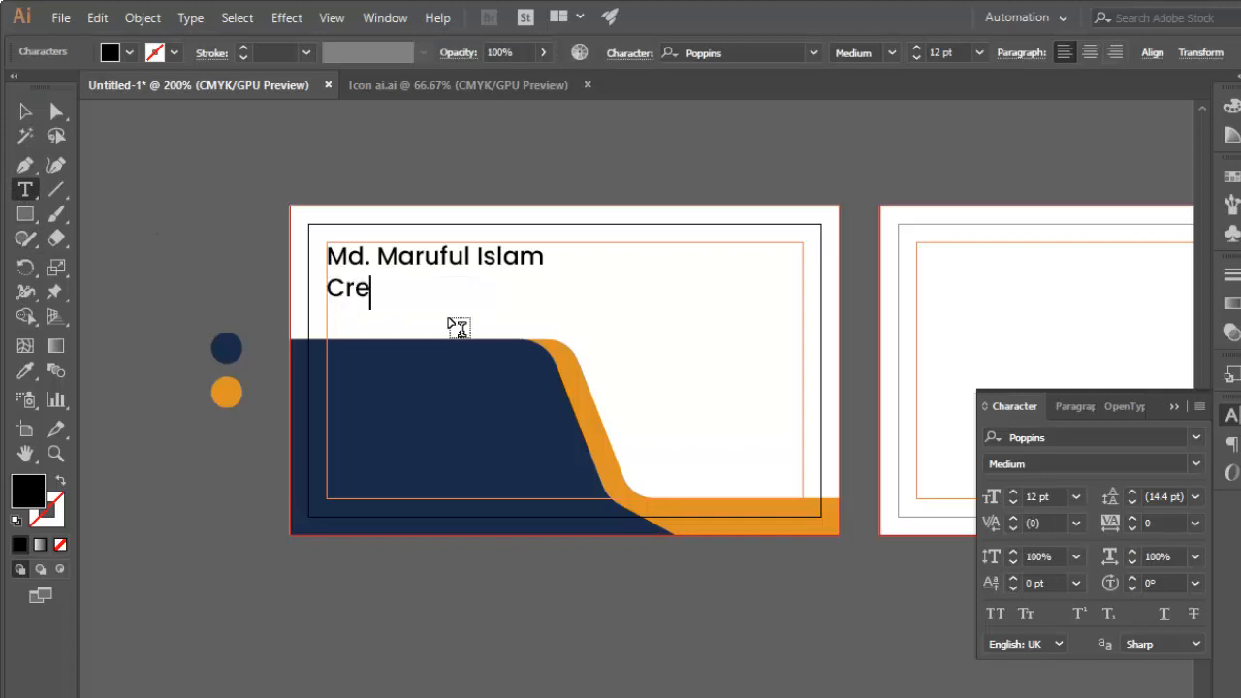
{"action": "type", "text": "ative Designer"}
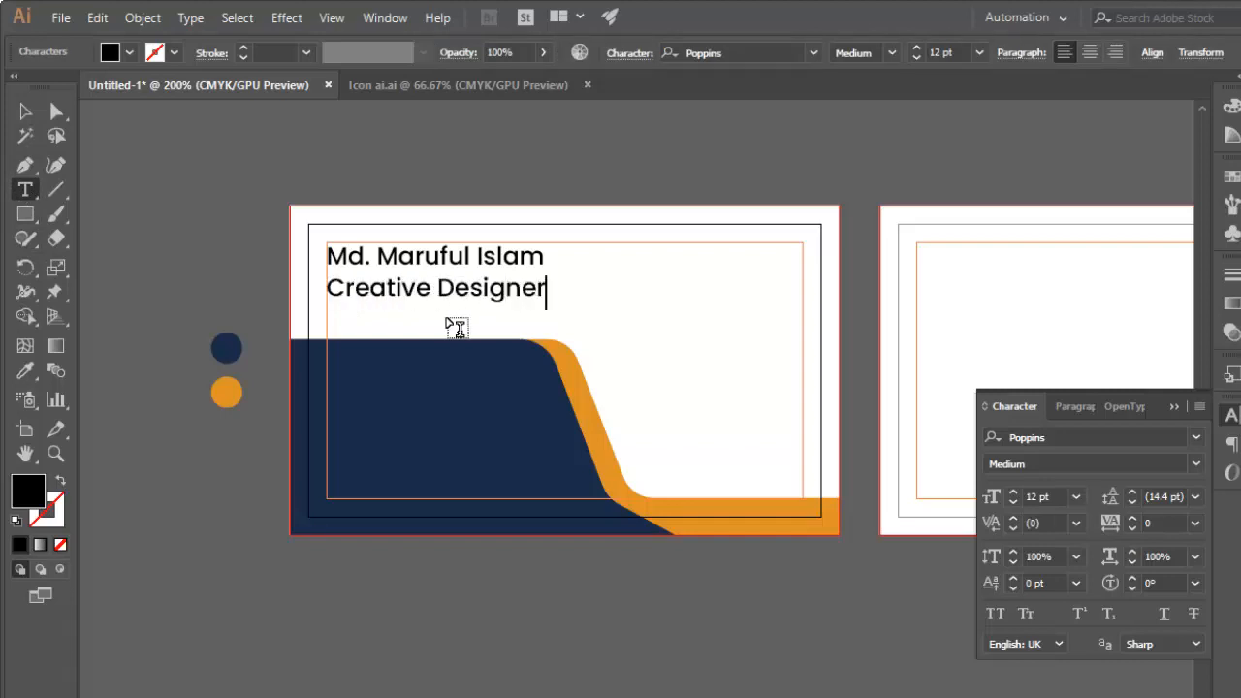
{"action": "left_click", "coordinate": [26, 111]}
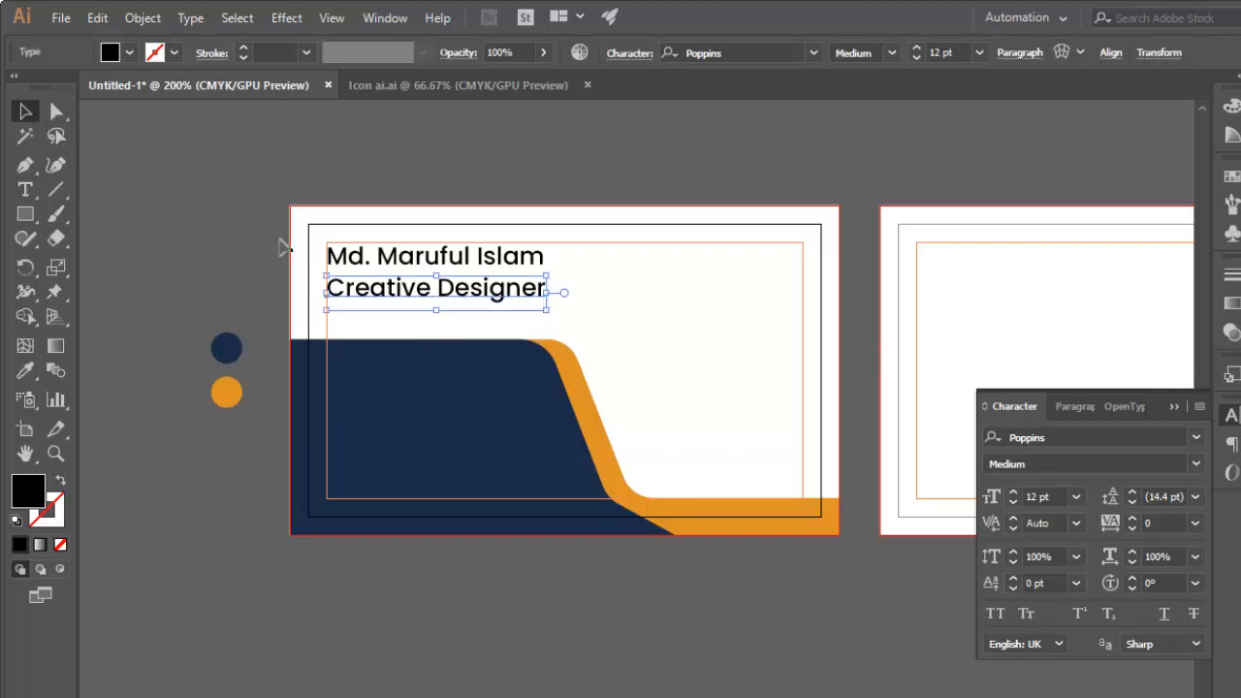
Set the Creative Designer text to the Light font style at 8 pt.
{"action": "left_click", "coordinate": [1196, 464]}
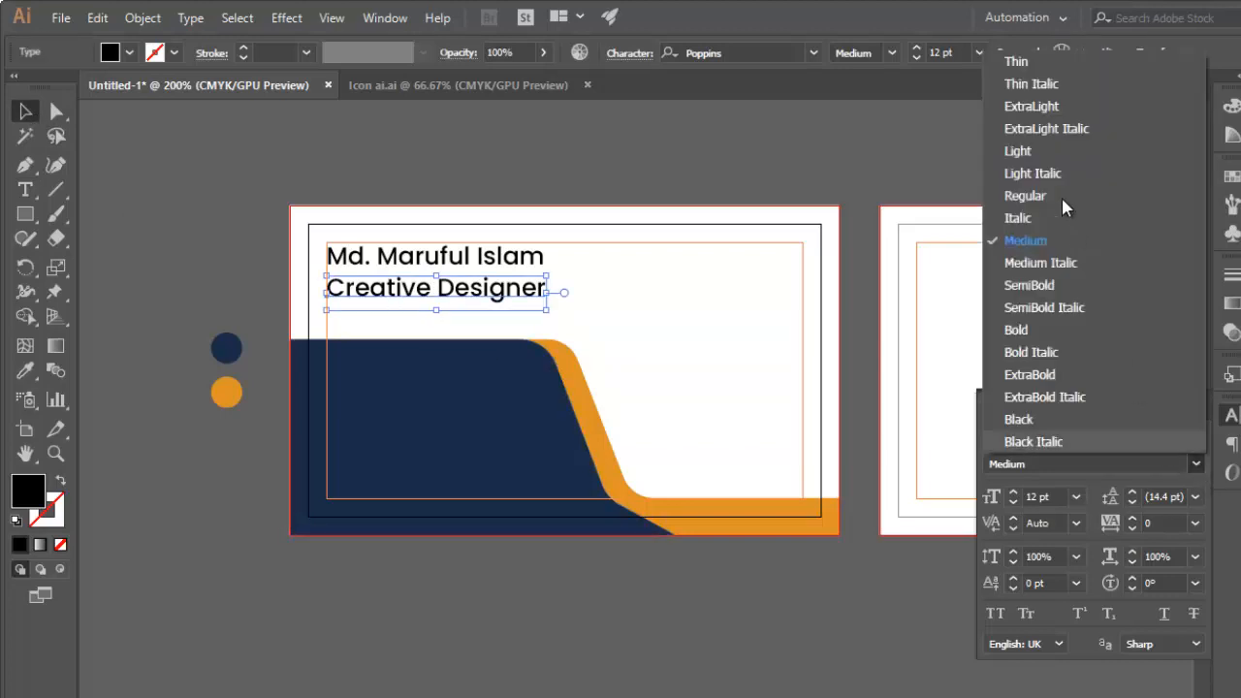
{"action": "left_click", "coordinate": [1018, 151]}
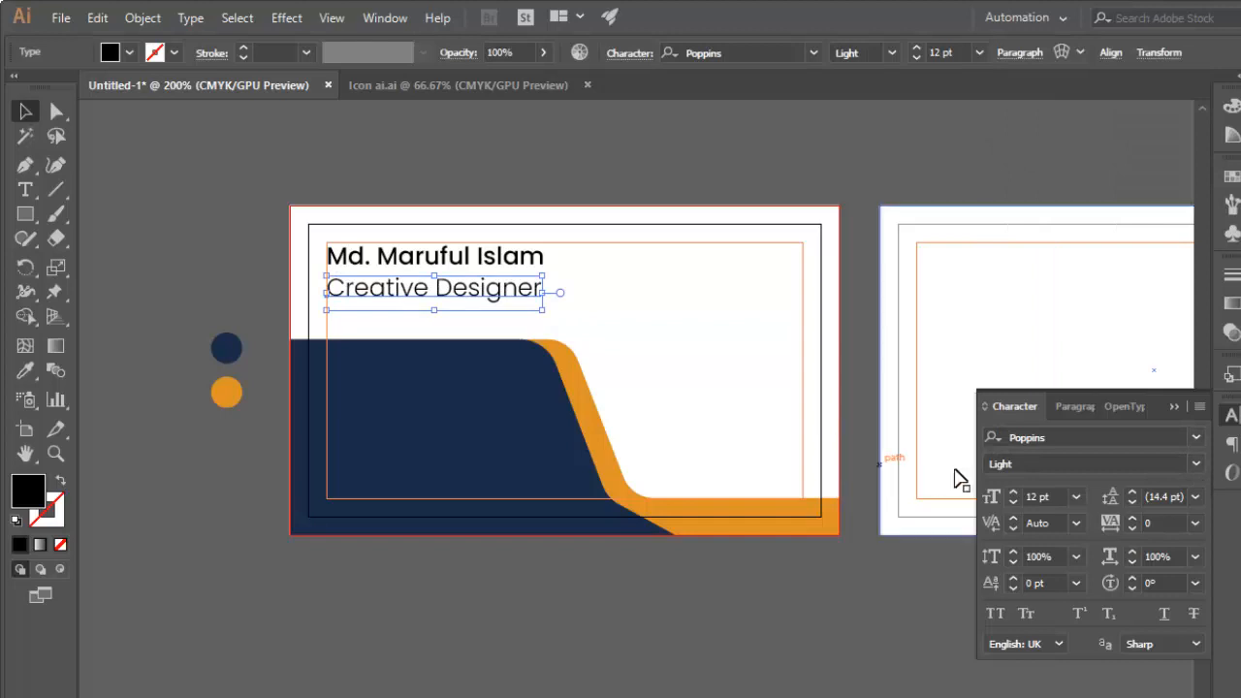
{"action": "double_click", "coordinate": [1033, 496]}
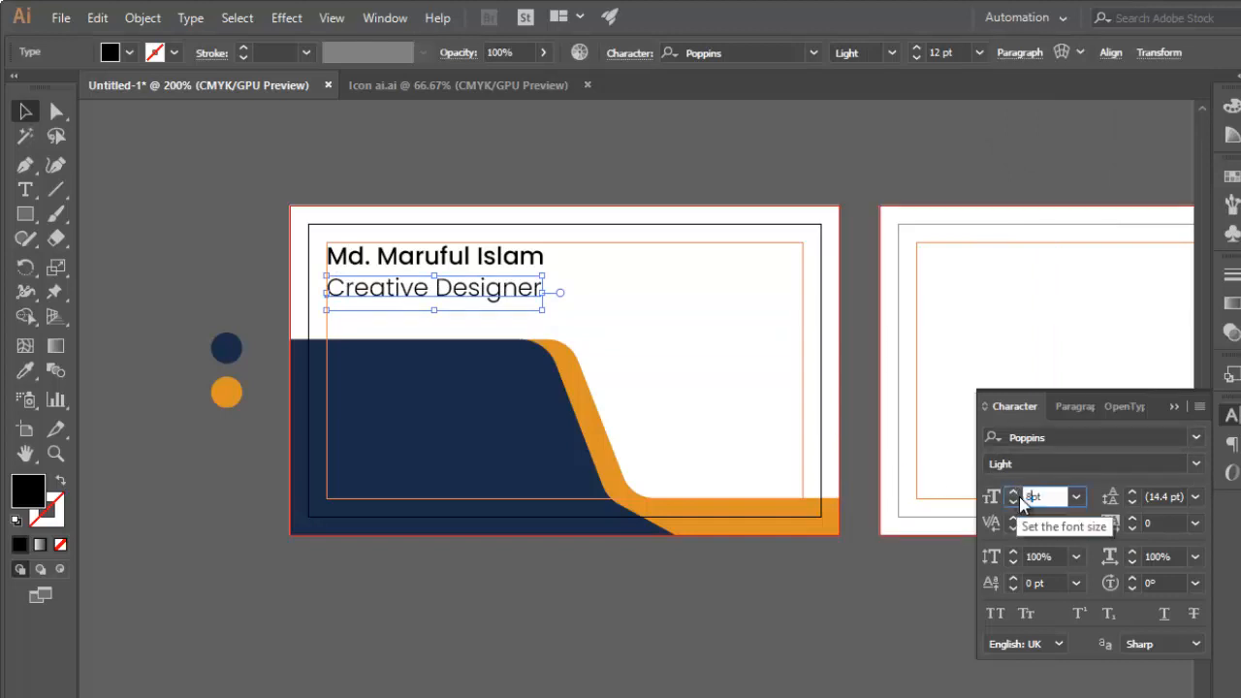
{"action": "type", "text": "8"}
{"action": "key", "text": "Return"}
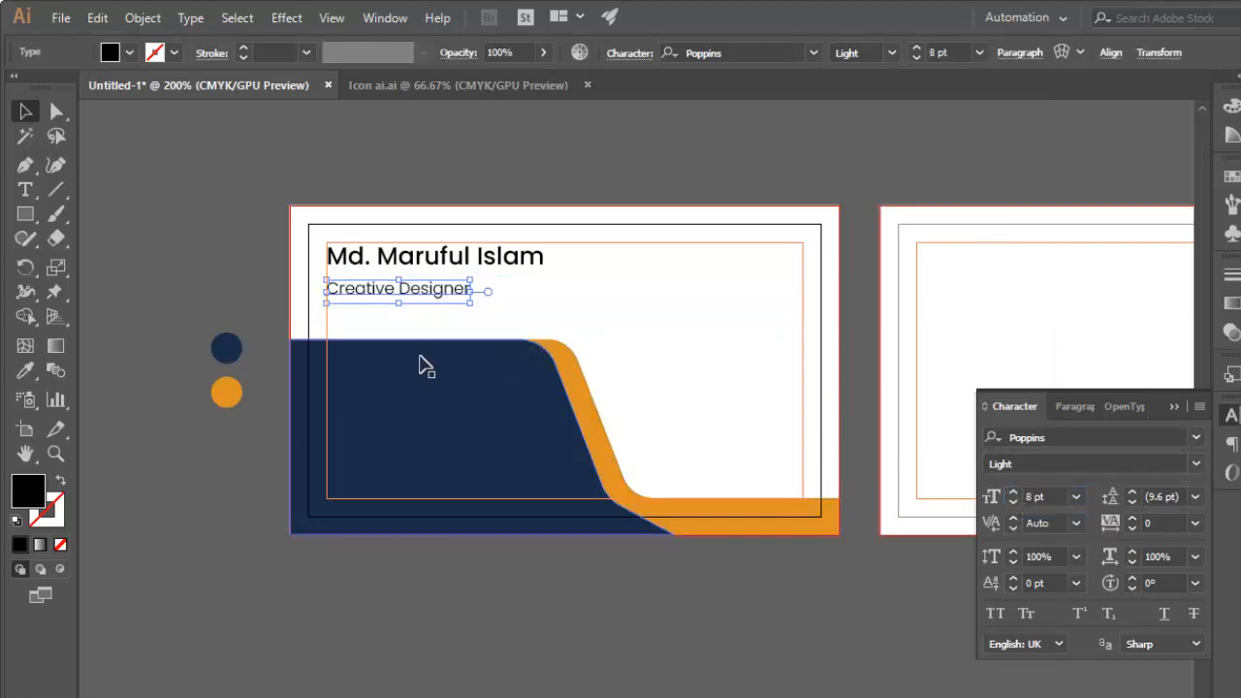
Nudge the Creative Designer text up closer to the name line, and deselect it.
{"action": "key", "text": "Up"}
{"action": "key", "text": "Up"}
{"action": "key", "text": "Up"}
{"action": "left_click", "coordinate": [575, 298]}
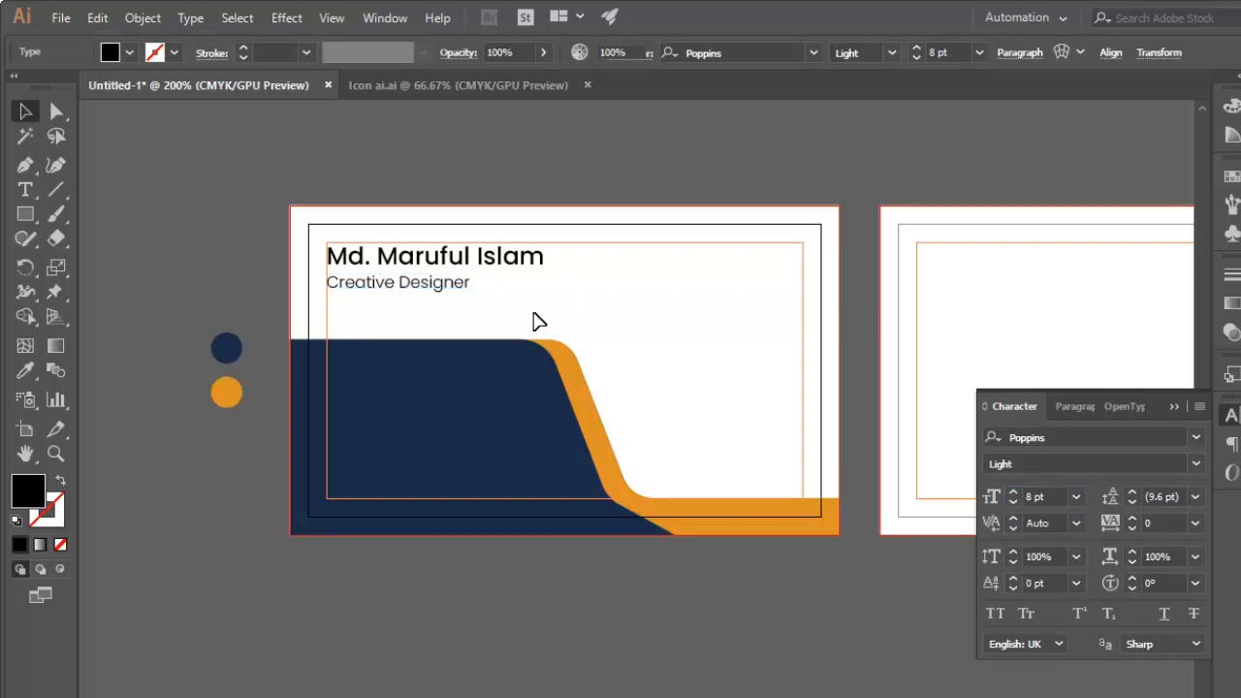
{"action": "left_click", "coordinate": [438, 287]}
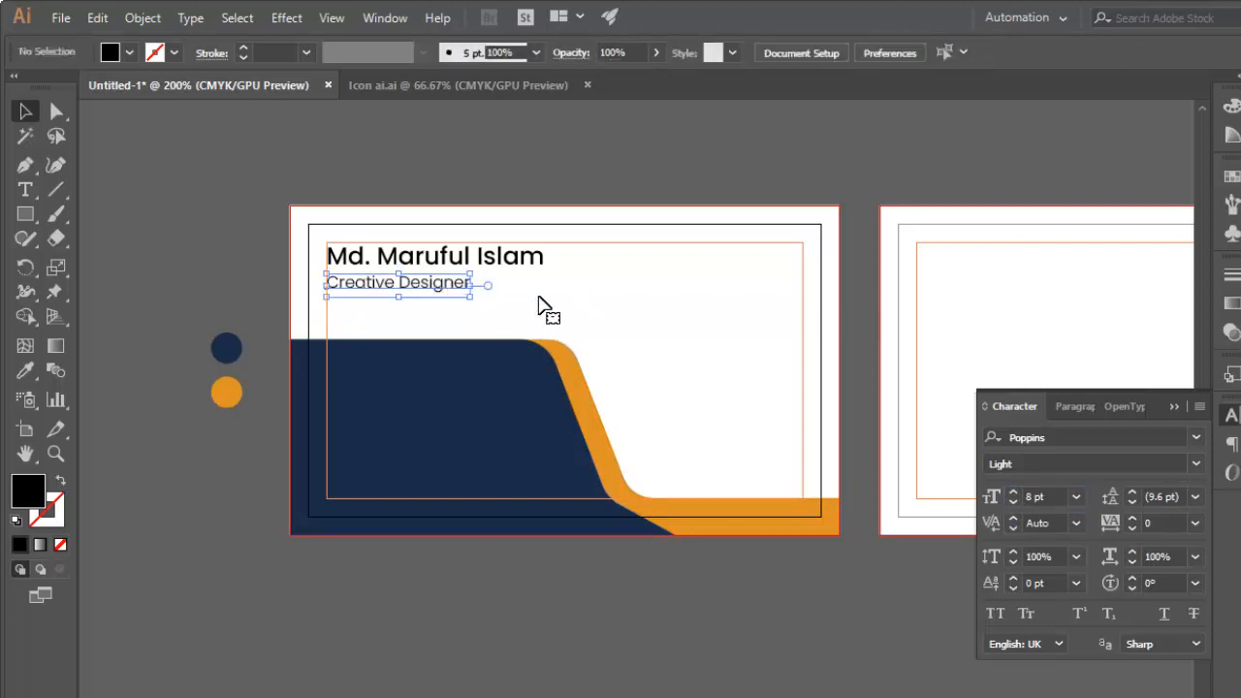
{"action": "key", "text": "Up"}
{"action": "left_click", "coordinate": [542, 306]}
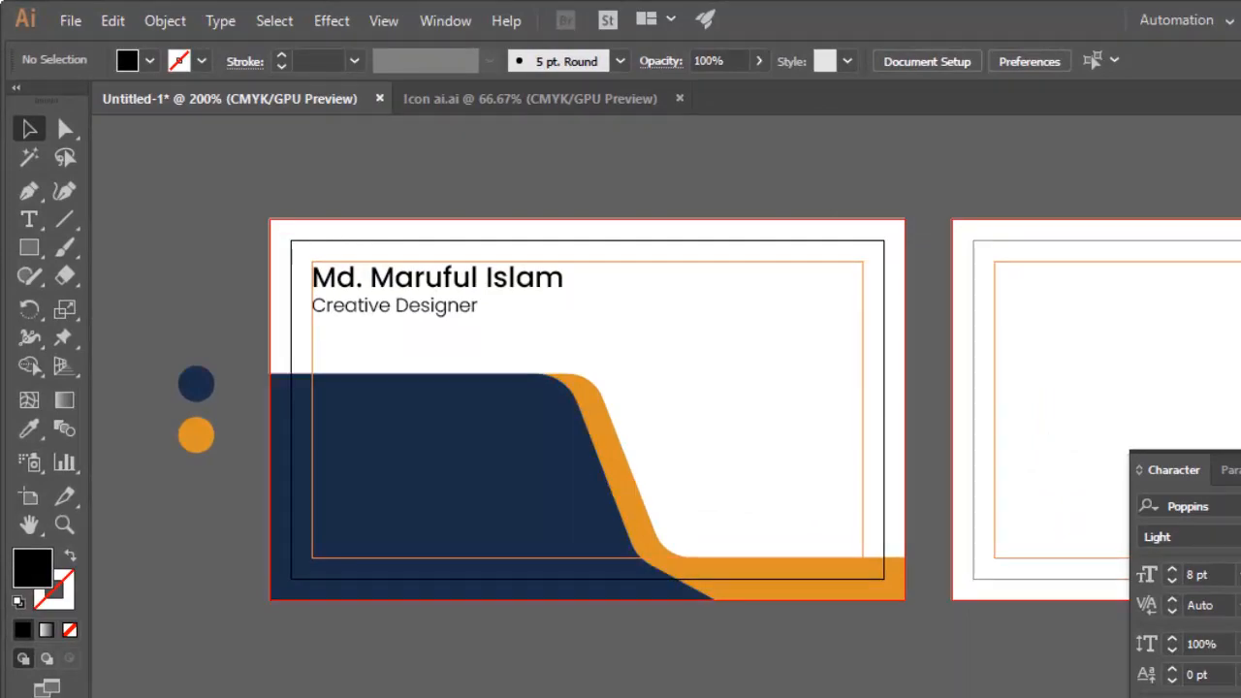
Switch to Chrome and search Google Images for "logo vector" in a new tab.
{"action": "mouse_move", "coordinate": [379, 688]}
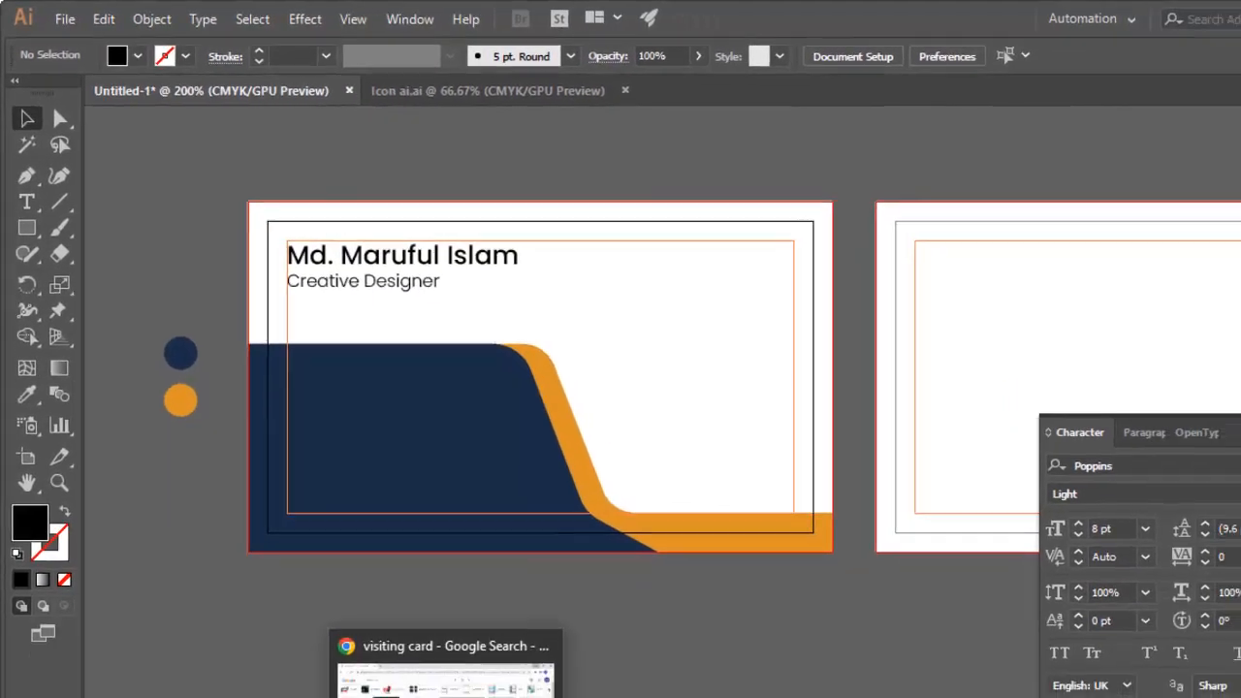
{"action": "left_click", "coordinate": [388, 620]}
{"action": "left_click", "coordinate": [249, 13]}
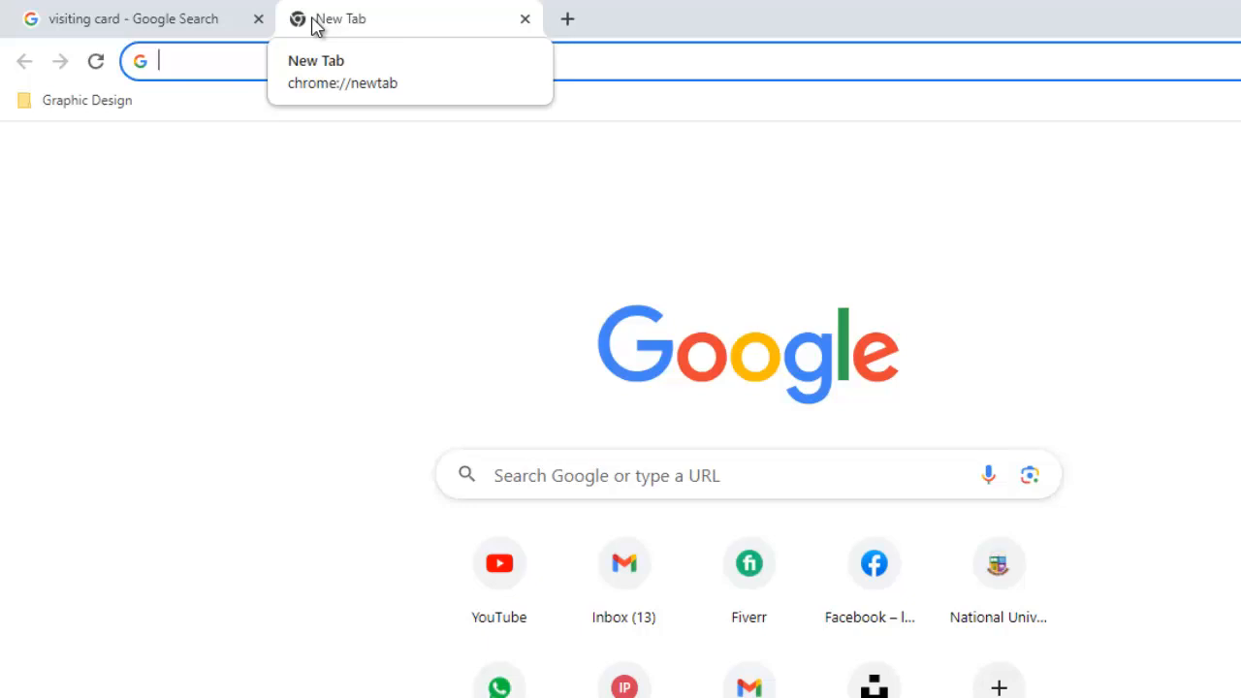
{"action": "type", "text": "logo"}
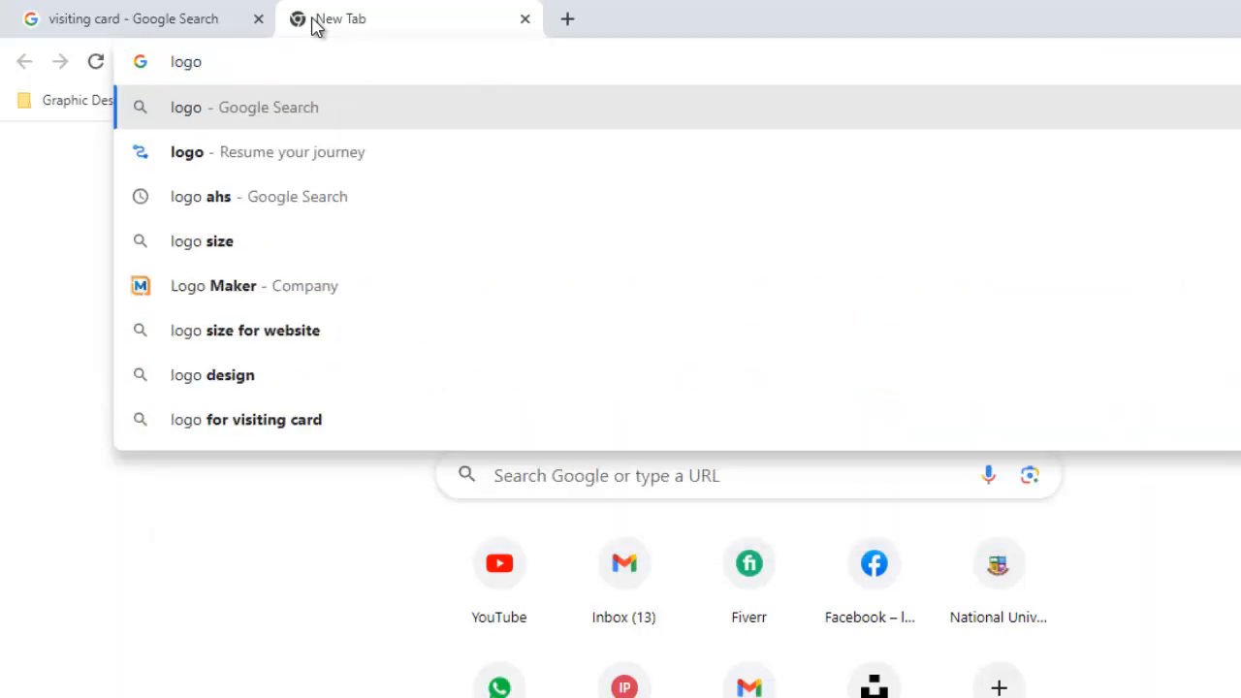
{"action": "type", "text": " vector"}
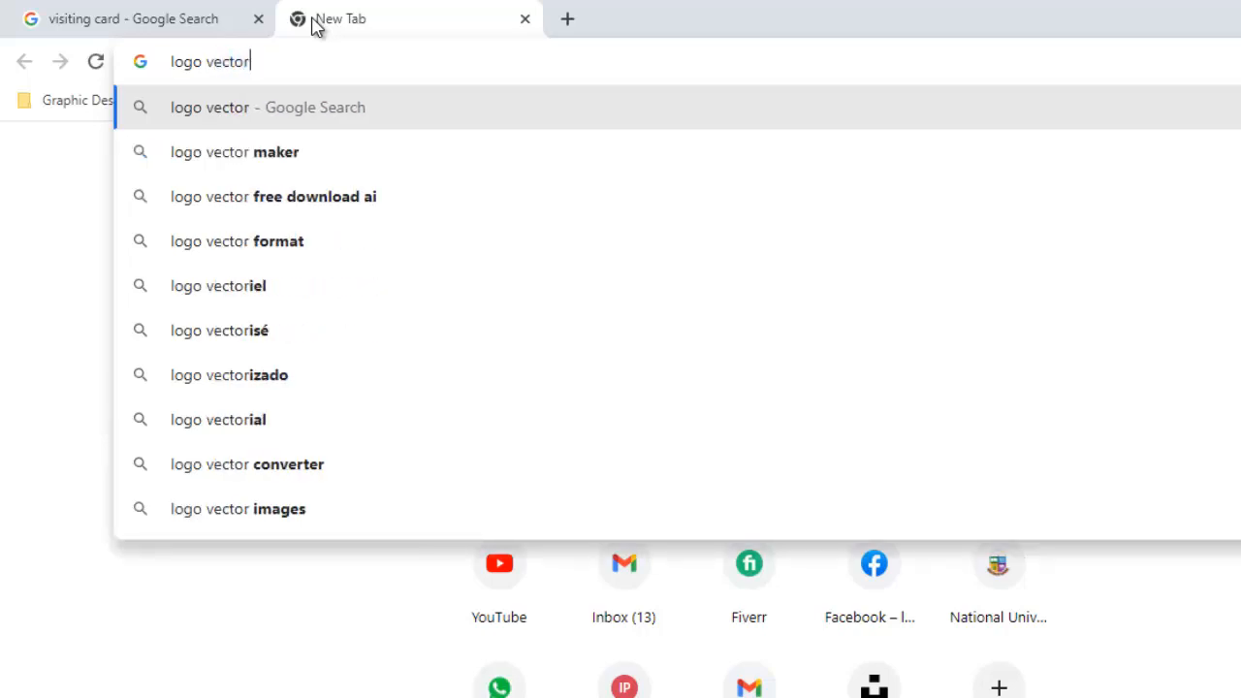
{"action": "key", "text": "Return"}
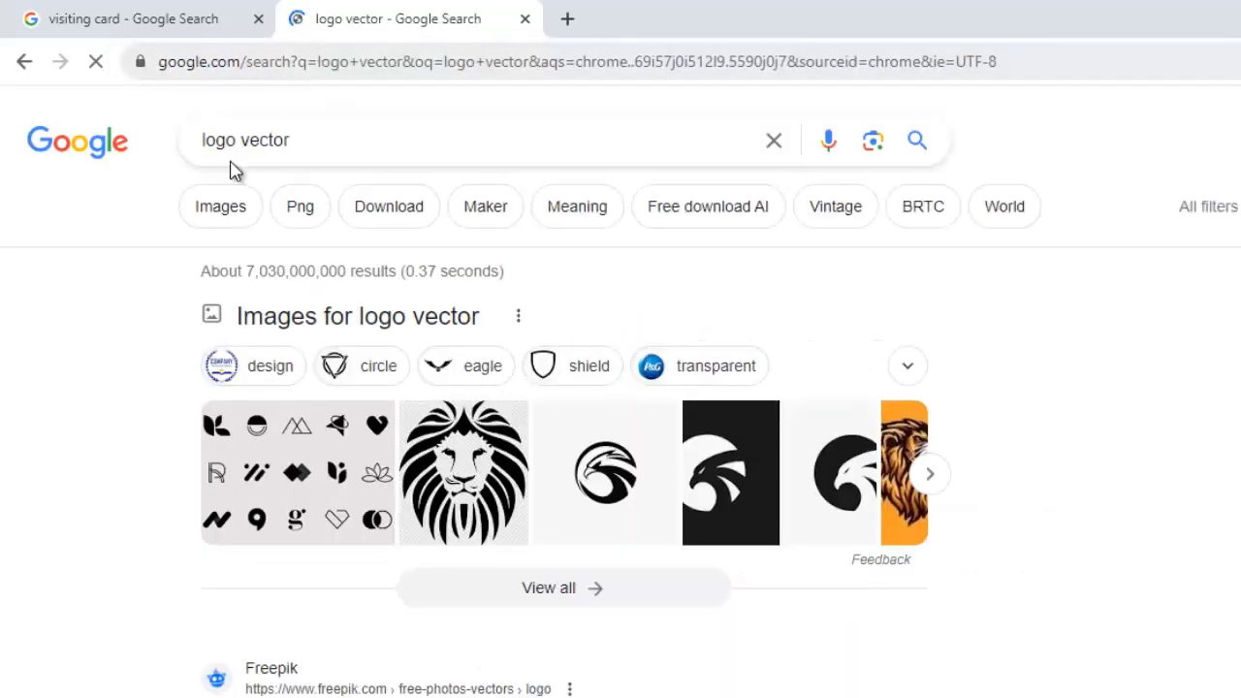
{"action": "left_click", "coordinate": [230, 219]}
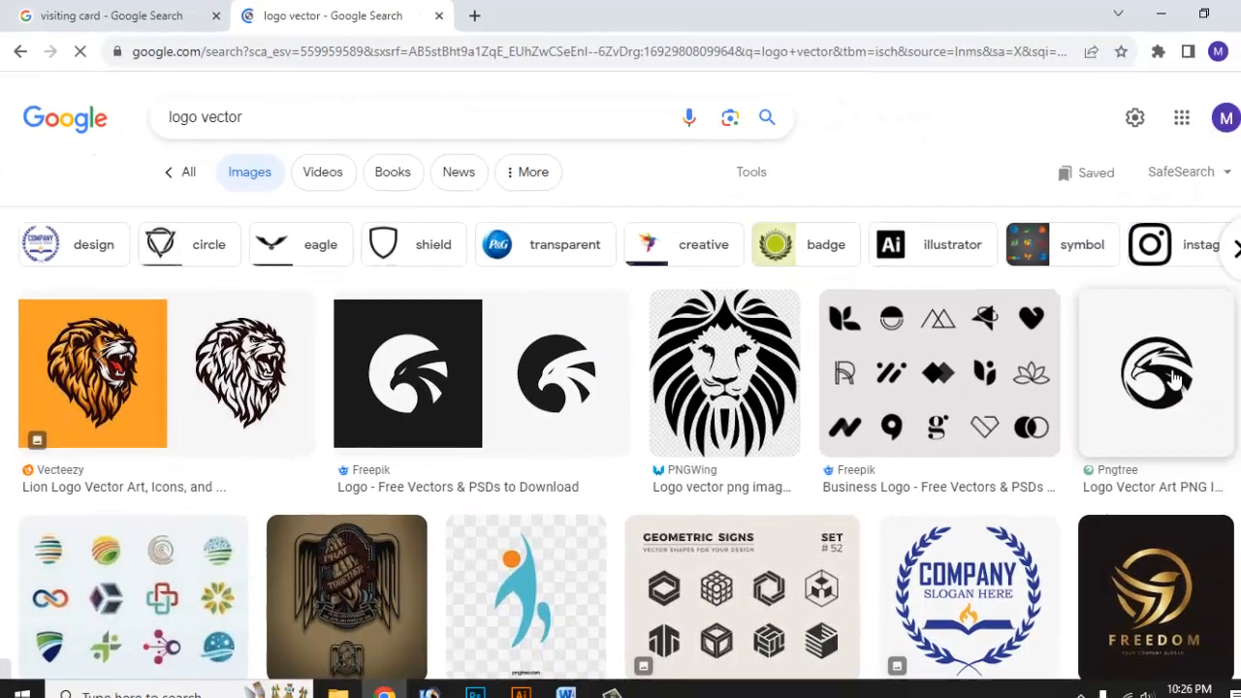
Open the circular black eagle logo from Pngtree in the image results and copy the image.
{"action": "left_click", "coordinate": [1148, 370]}
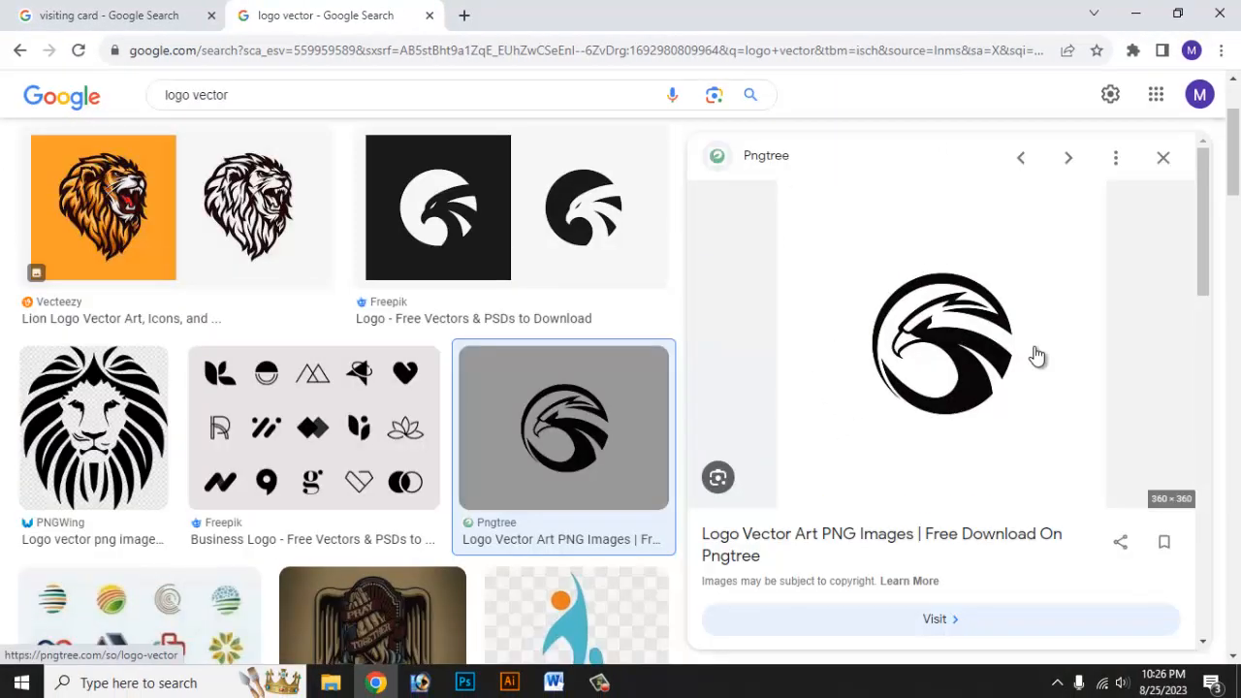
{"action": "right_click", "coordinate": [926, 302]}
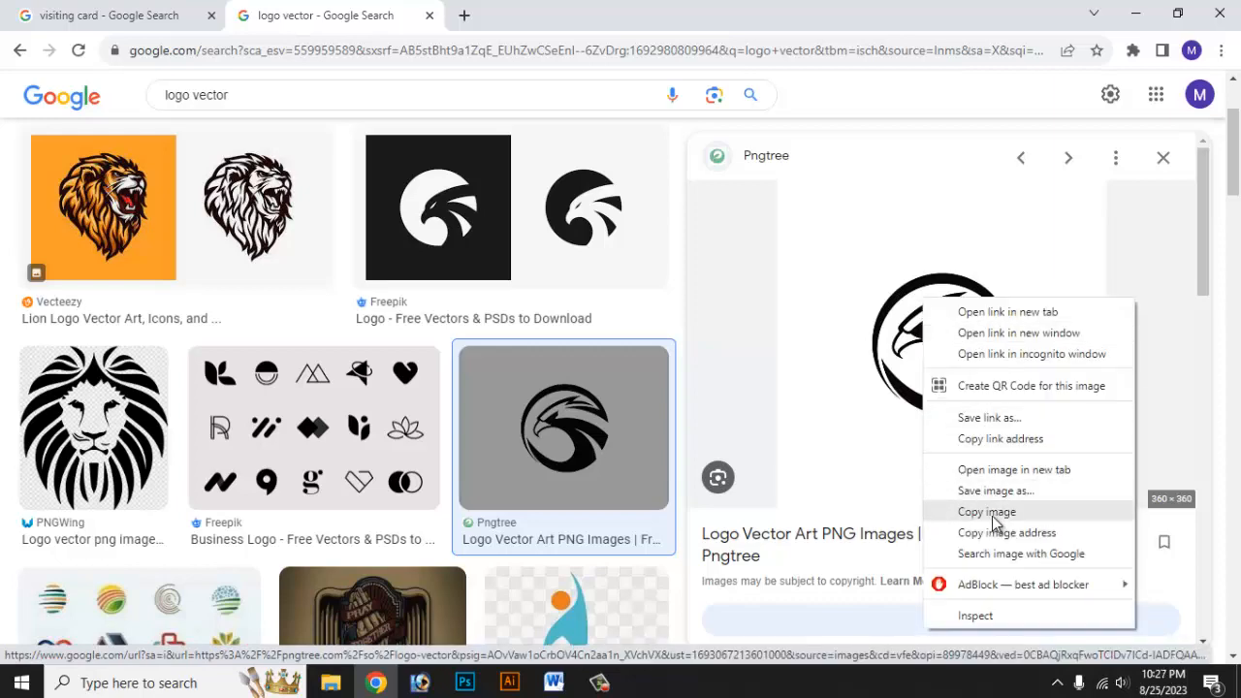
{"action": "left_click", "coordinate": [996, 512]}
Switch back to Illustrator, paste the eagle logo in the empty area beside the first card, and scale it down.
{"action": "left_click", "coordinate": [509, 682]}
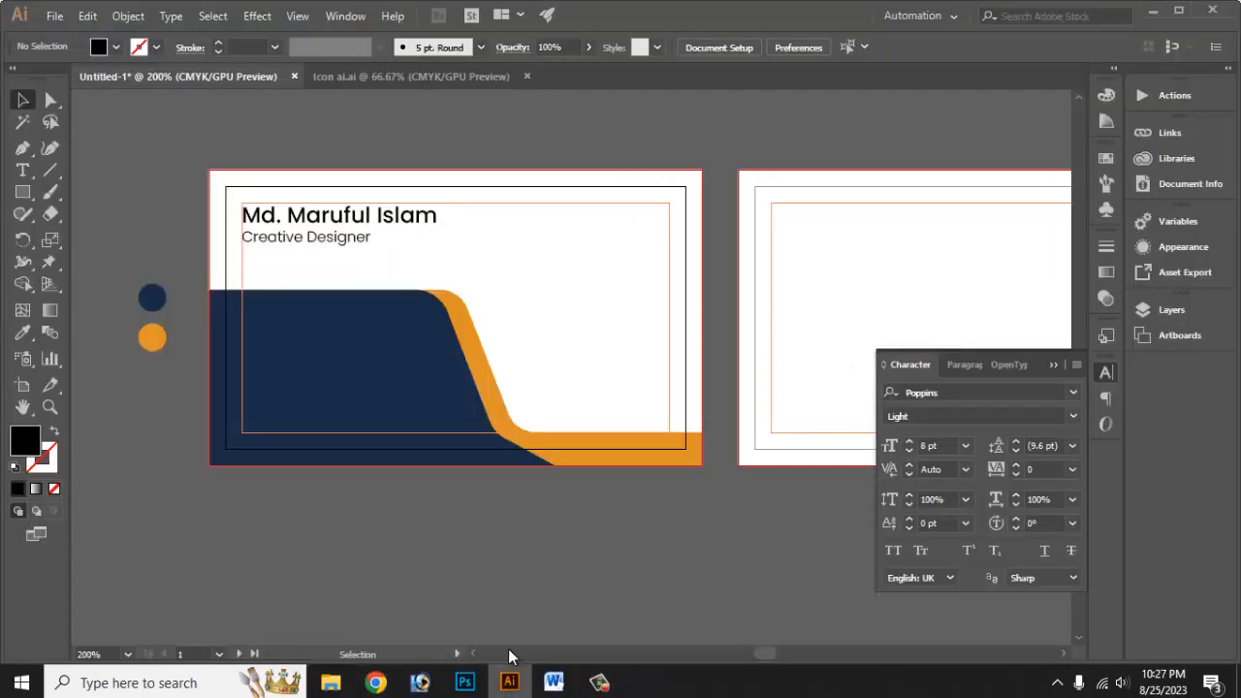
{"action": "left_click_drag", "start_coordinate": [194, 319], "coordinate": [891, 317]}
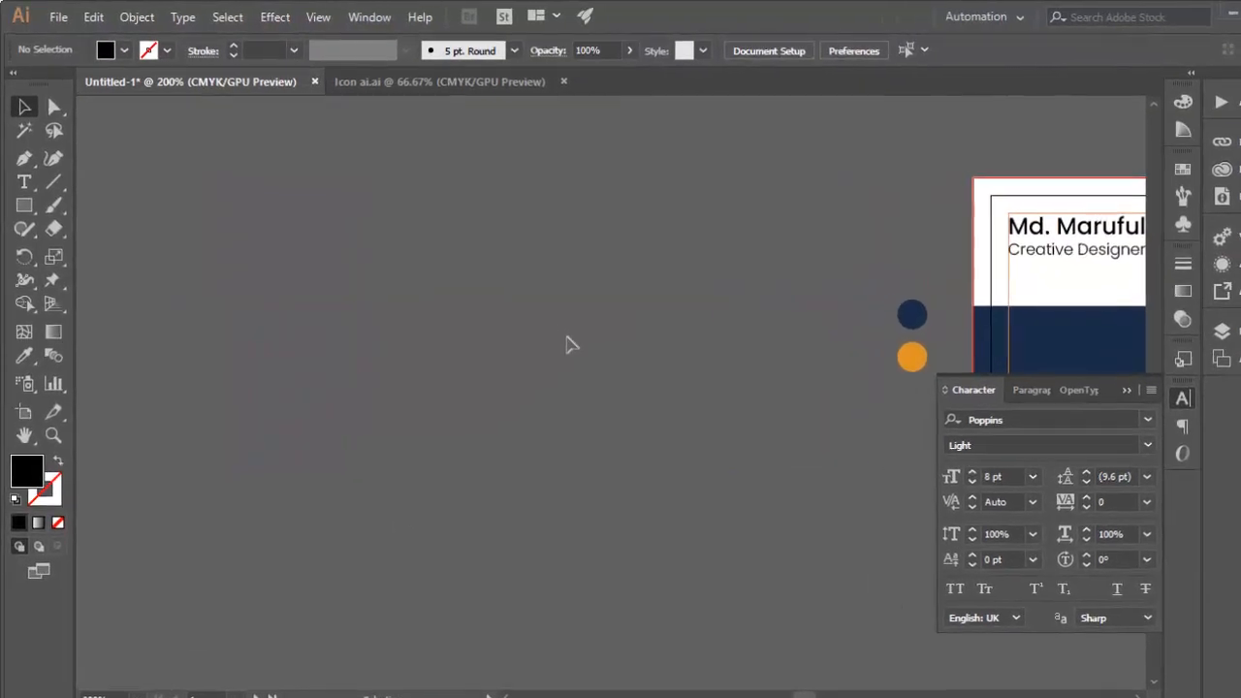
{"action": "key", "text": "ctrl+v"}
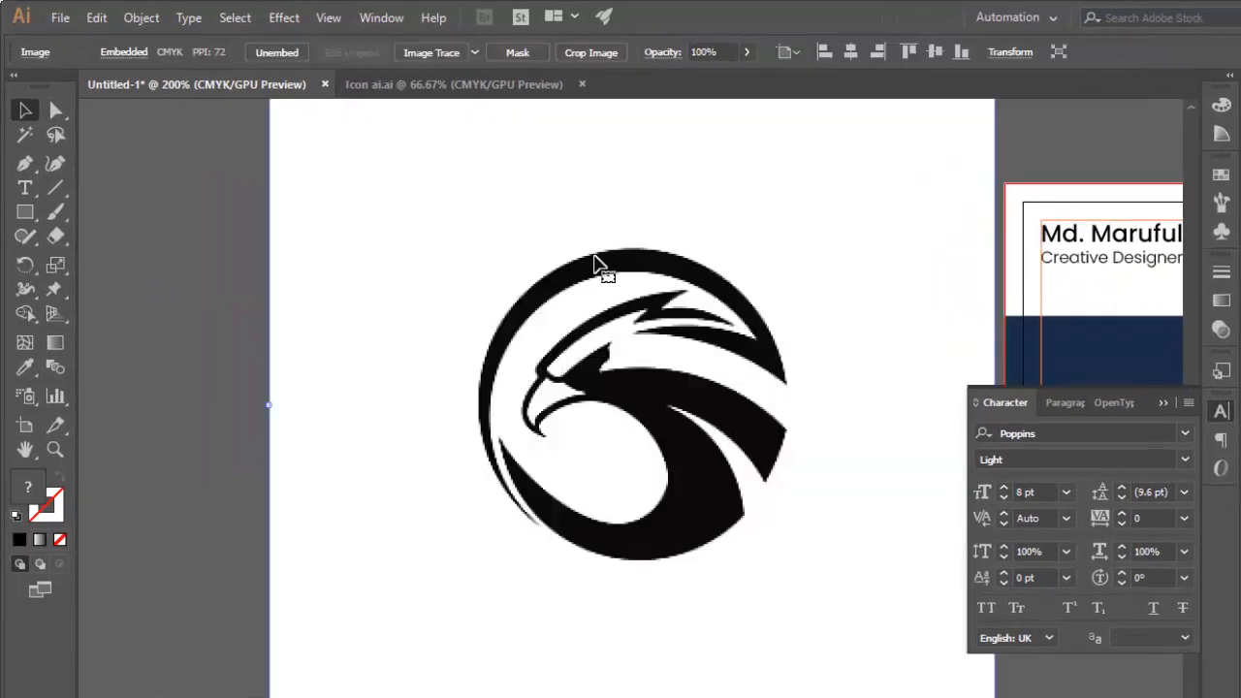
{"action": "left_click_drag", "start_coordinate": [596, 263], "coordinate": [555, 341]}
{"action": "left_click_drag", "start_coordinate": [895, 143], "coordinate": [784, 249]}
{"action": "left_click_drag", "start_coordinate": [743, 313], "coordinate": [693, 308]}
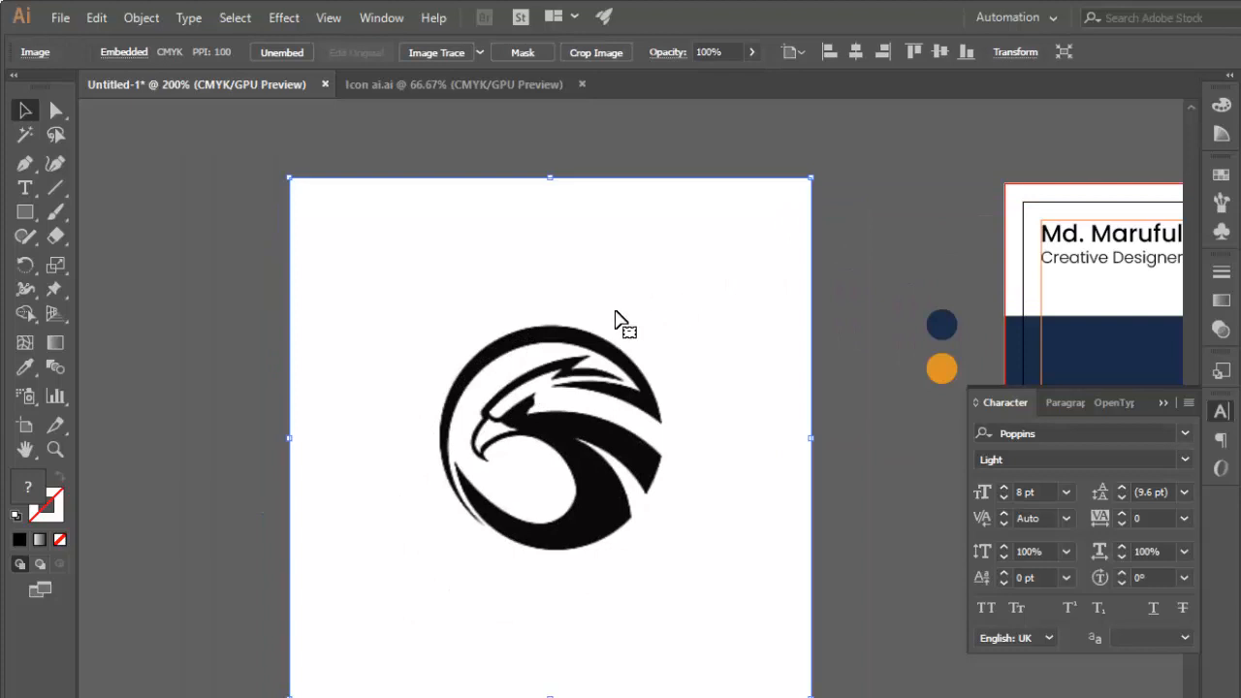
Convert the eagle image to vector paths with Image Trace and Expand, and ungroup the result.
{"action": "left_click", "coordinate": [429, 54]}
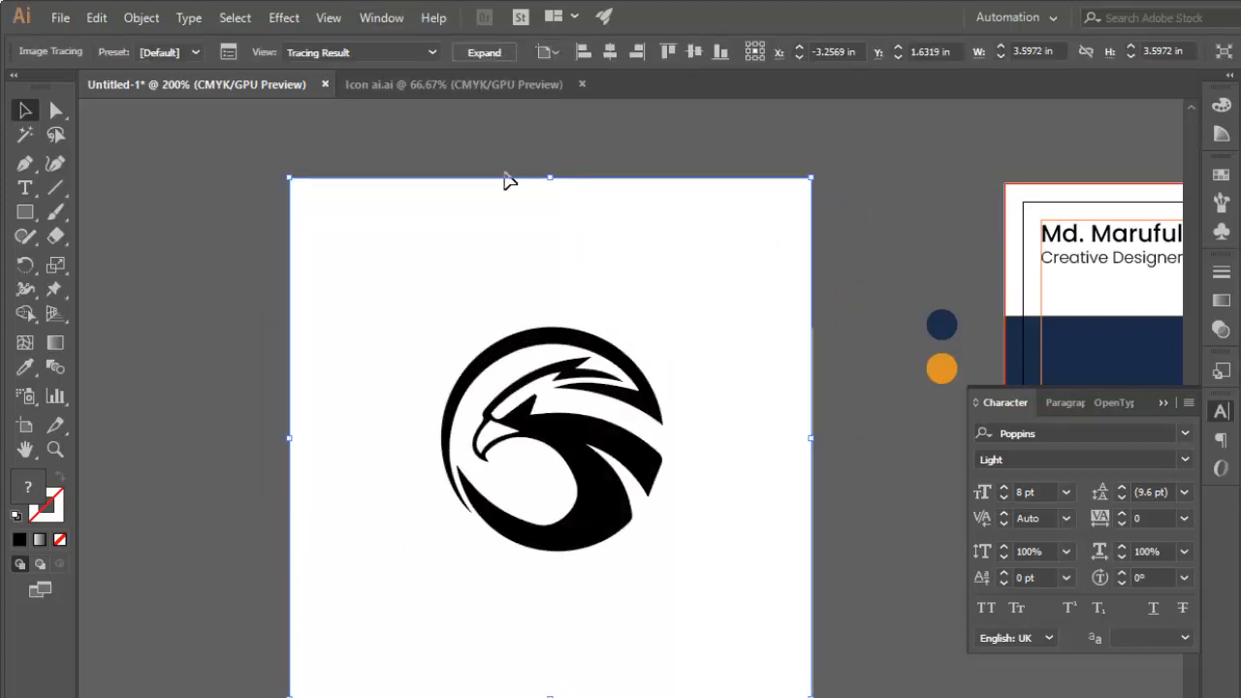
{"action": "left_click", "coordinate": [484, 52]}
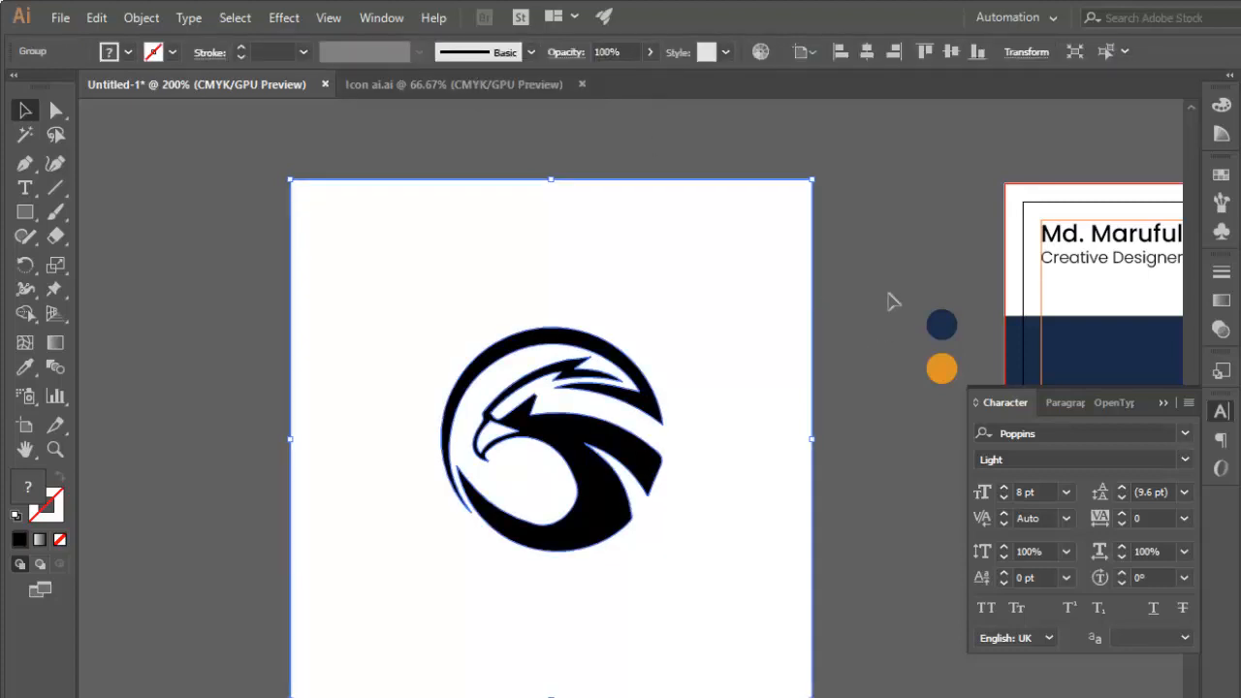
{"action": "right_click", "coordinate": [679, 332]}
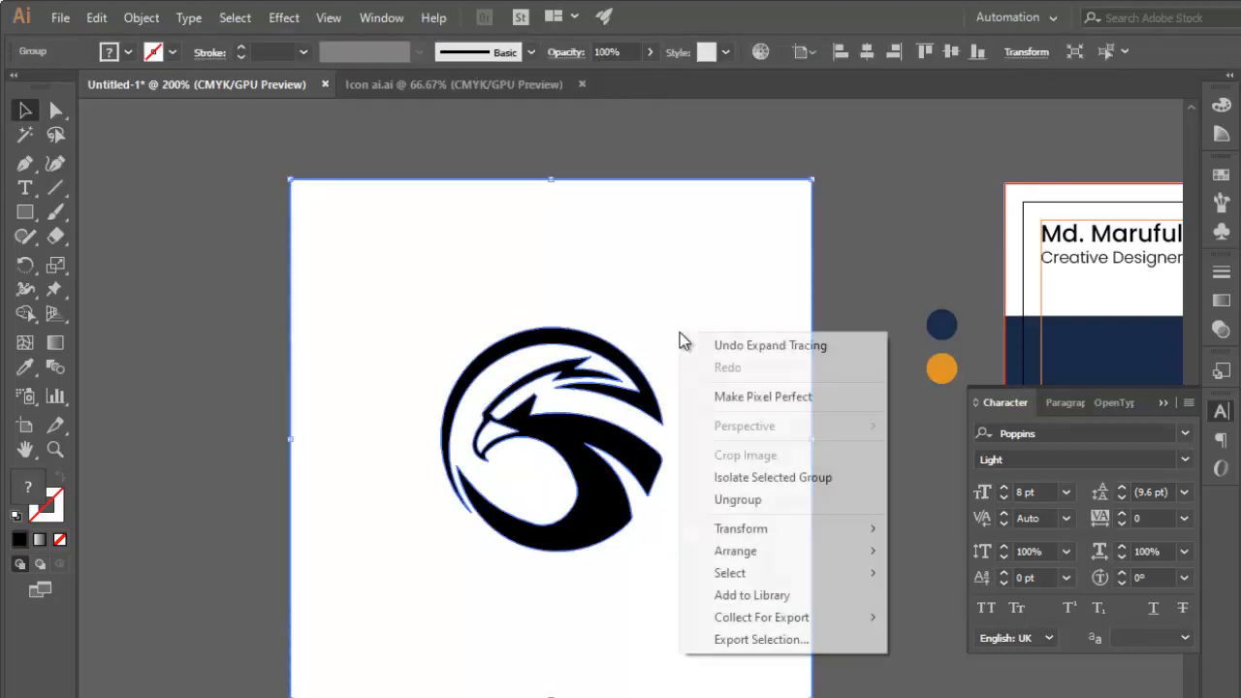
{"action": "left_click", "coordinate": [755, 503]}
{"action": "left_click", "coordinate": [840, 396]}
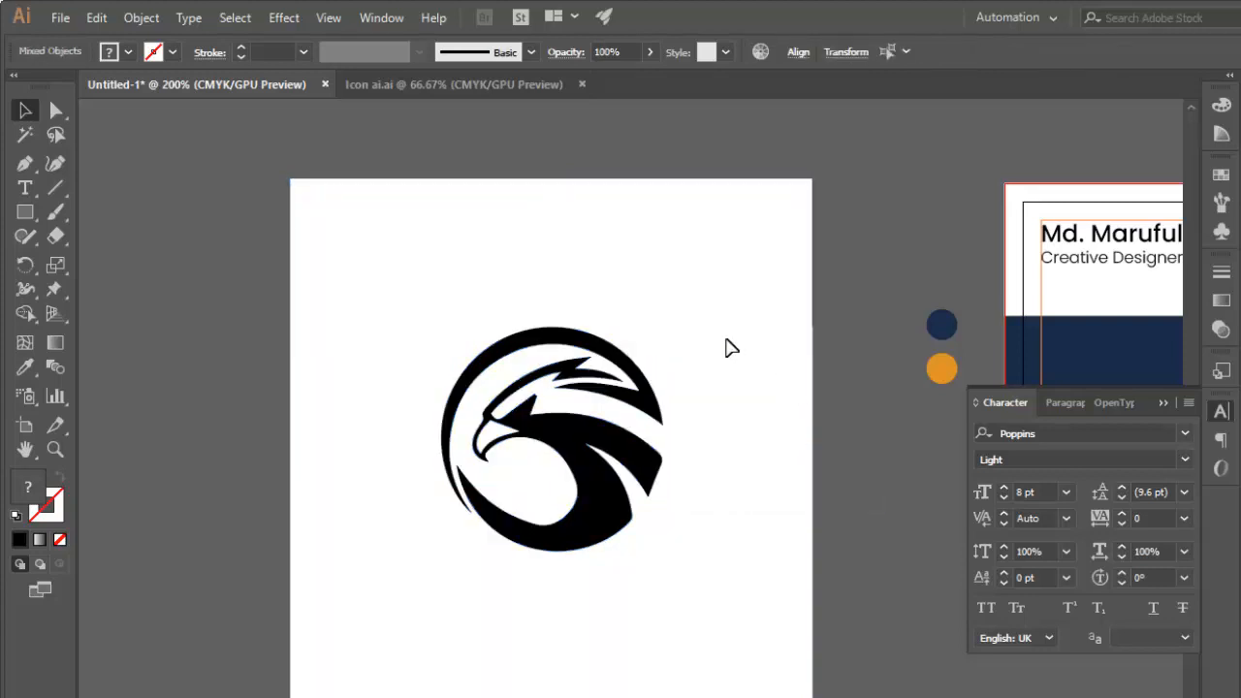
Delete the white background and the white beak fill from the traced eagle logo.
{"action": "left_click", "coordinate": [725, 339]}
{"action": "key", "text": "Delete"}
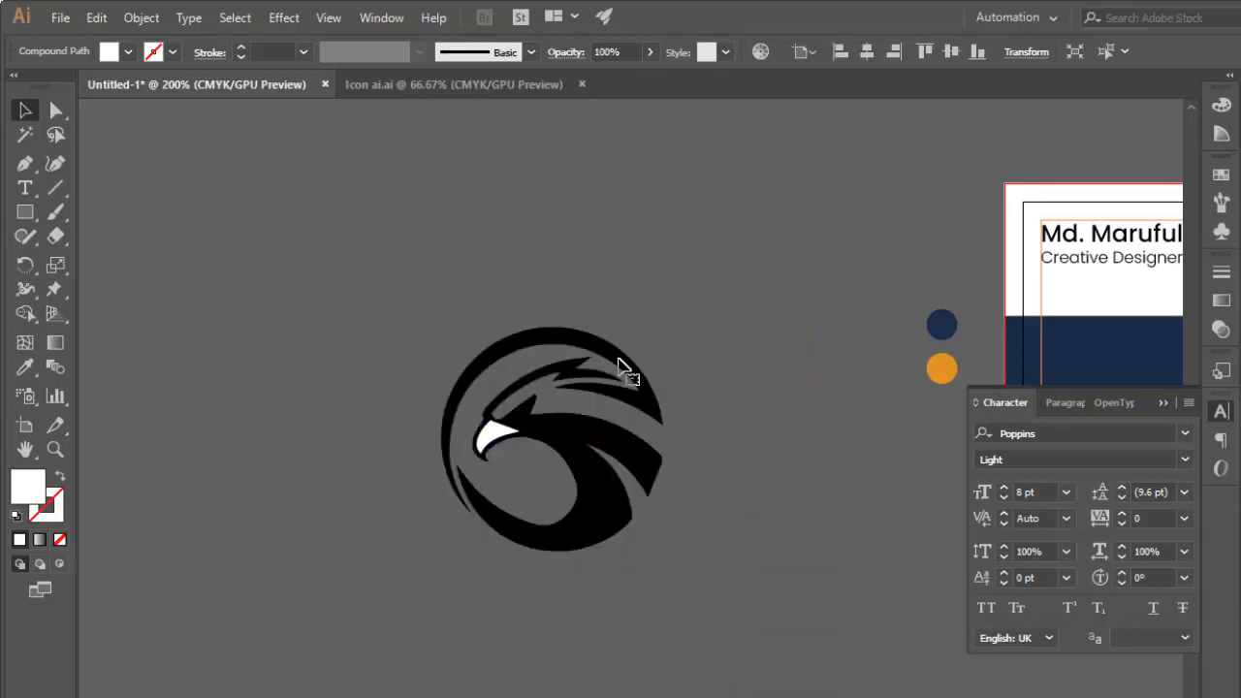
{"action": "left_click", "coordinate": [497, 434]}
{"action": "key", "text": "Delete"}
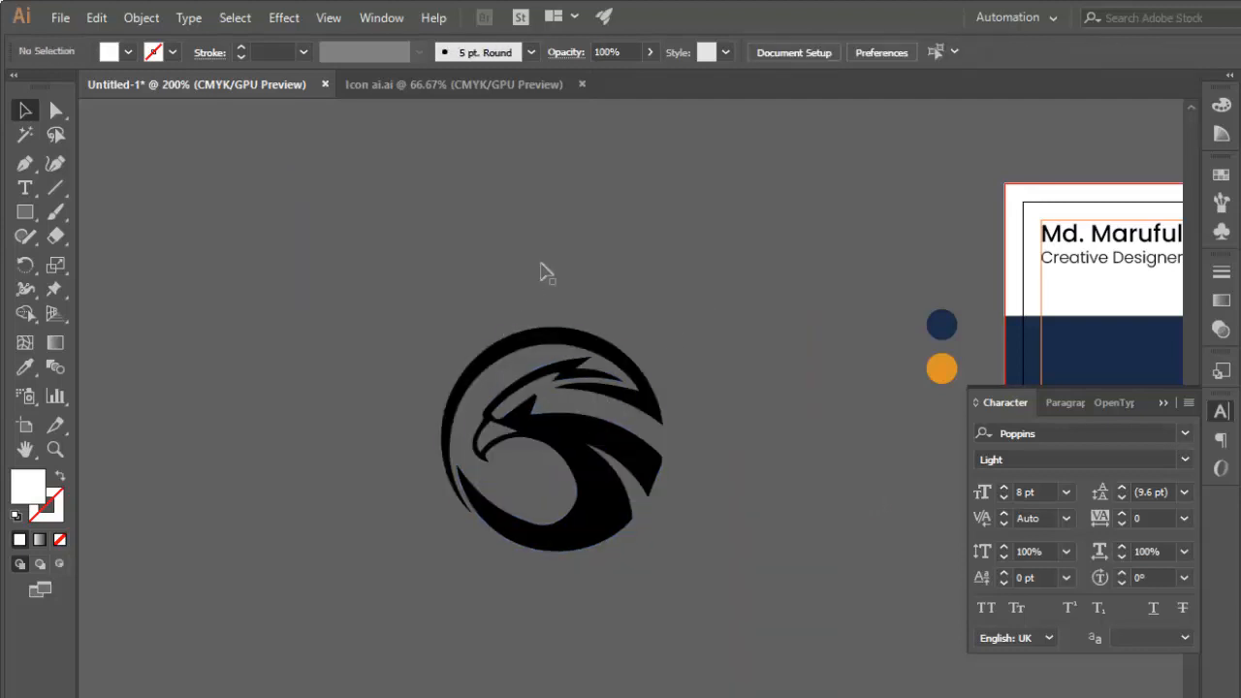
Recolor the eagle logo paths with the navy of the sample circle using the Eyedropper.
{"action": "key", "text": "ctrl+a"}
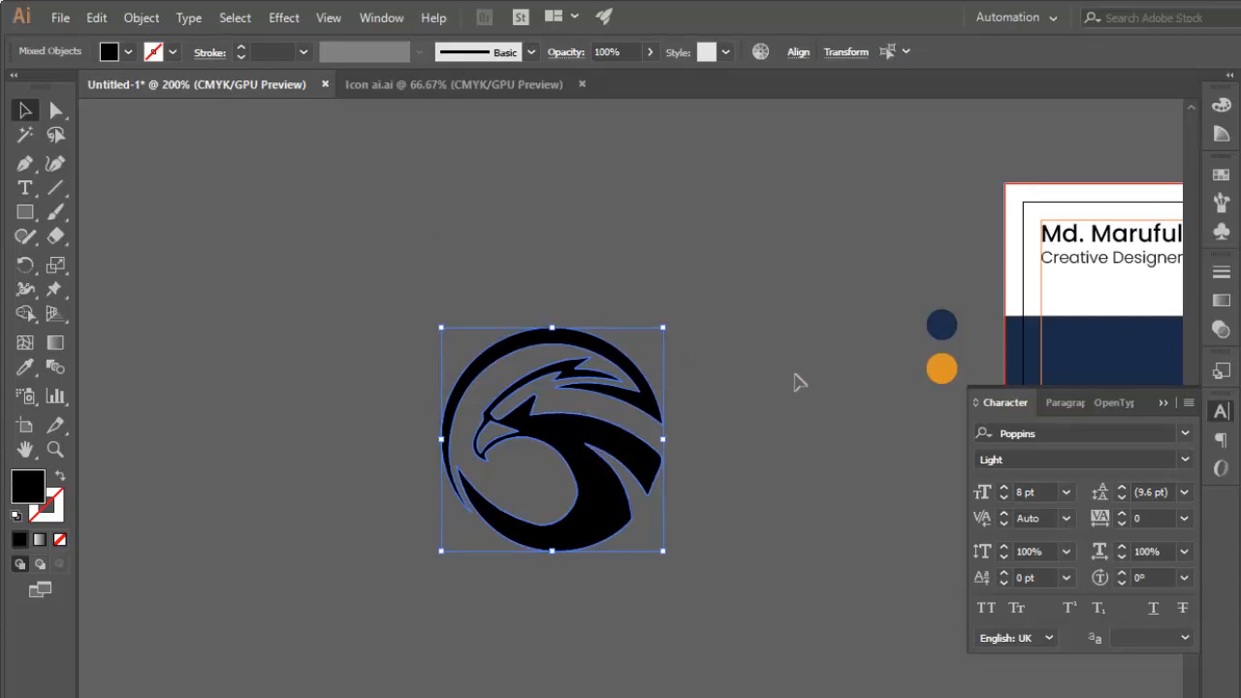
{"action": "key", "text": "i"}
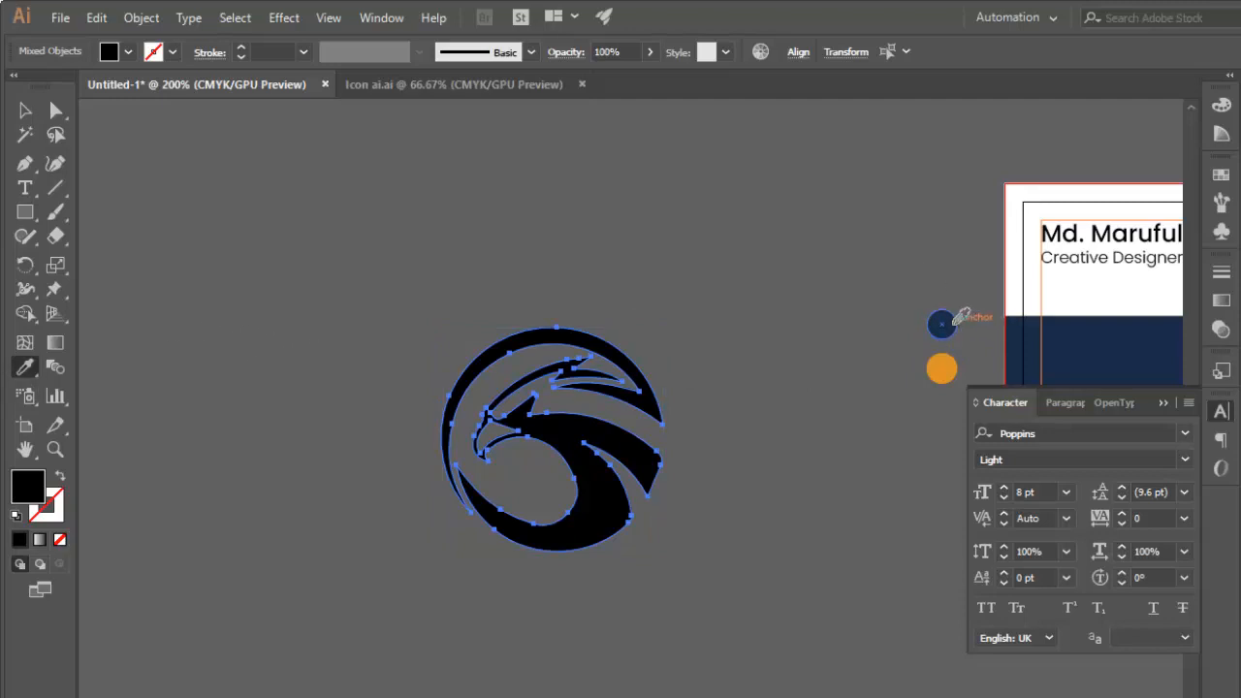
{"action": "left_click", "coordinate": [941, 324]}
{"action": "left_click", "coordinate": [26, 112]}
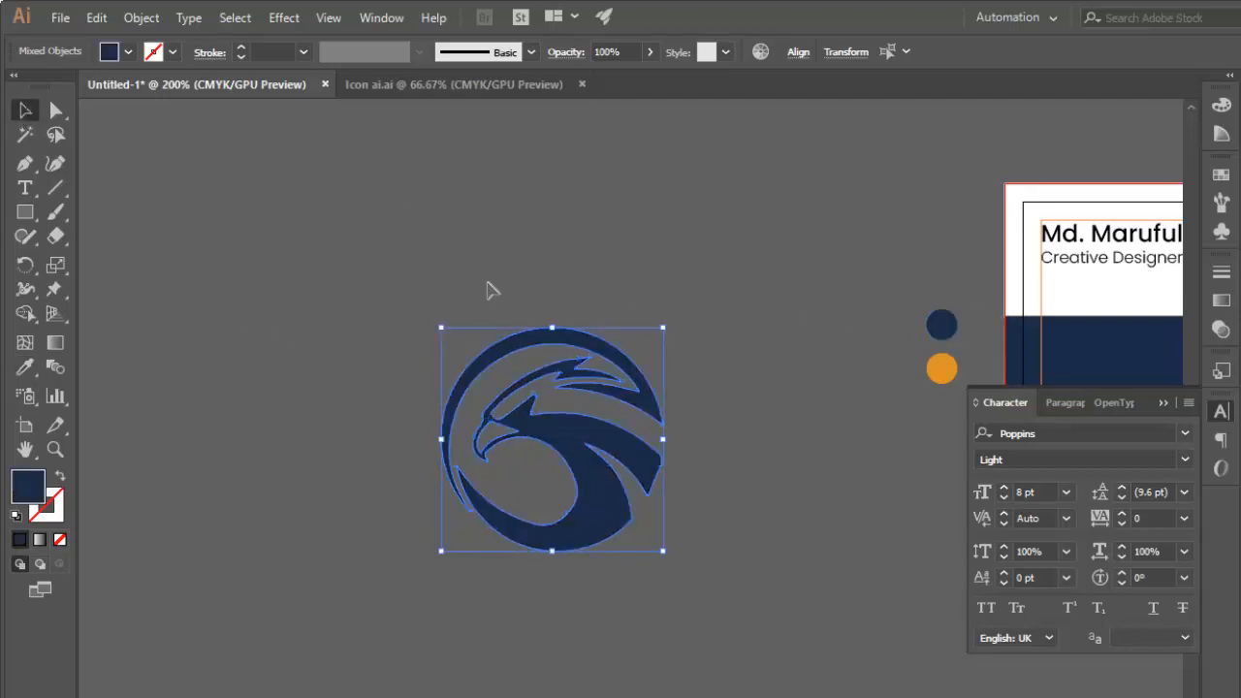
Group all the eagle logo paths and scale the group down proportionally to less than half its size.
{"action": "left_click_drag", "start_coordinate": [325, 246], "coordinate": [767, 573]}
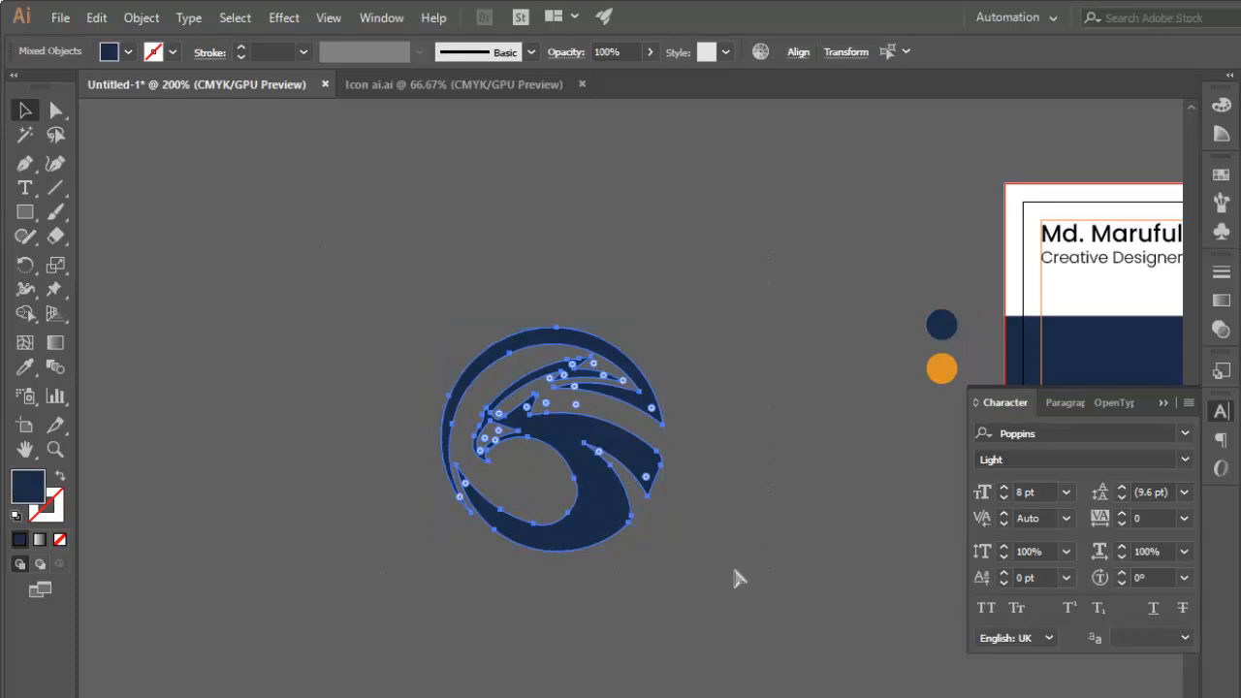
{"action": "key", "text": "ctrl+g"}
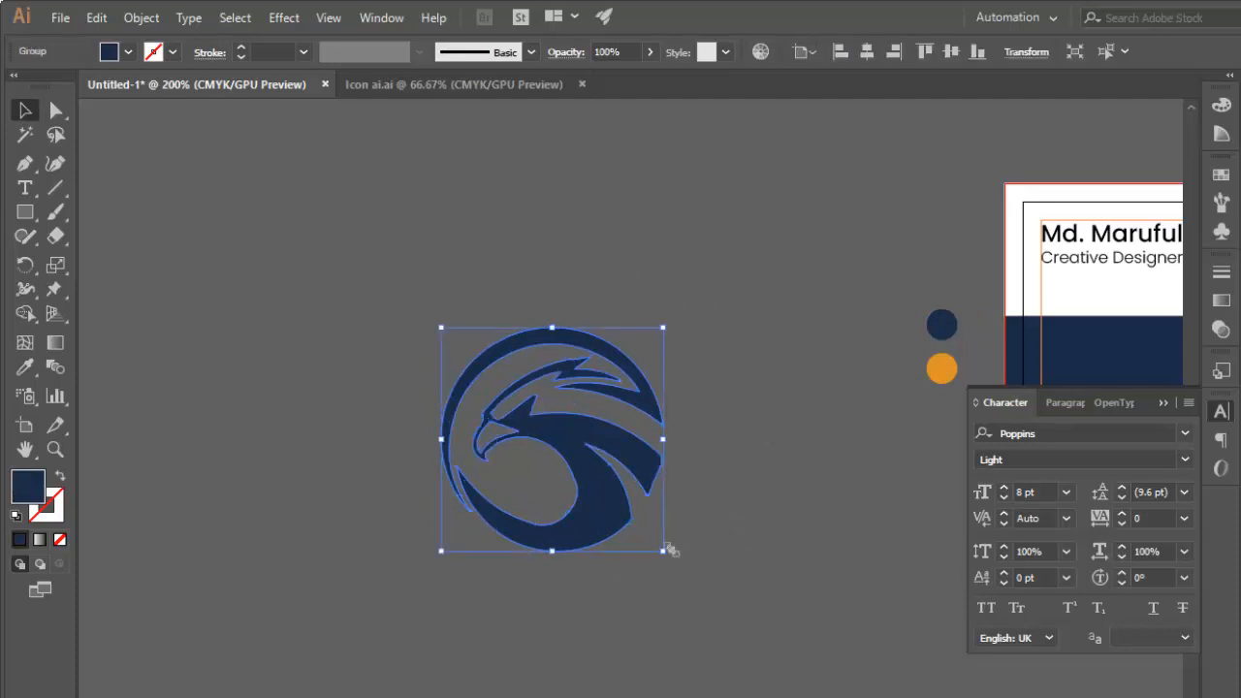
{"action": "left_click_drag", "start_coordinate": [672, 551], "coordinate": [600, 487]}
{"action": "left_click_drag", "start_coordinate": [739, 451], "coordinate": [329, 449]}
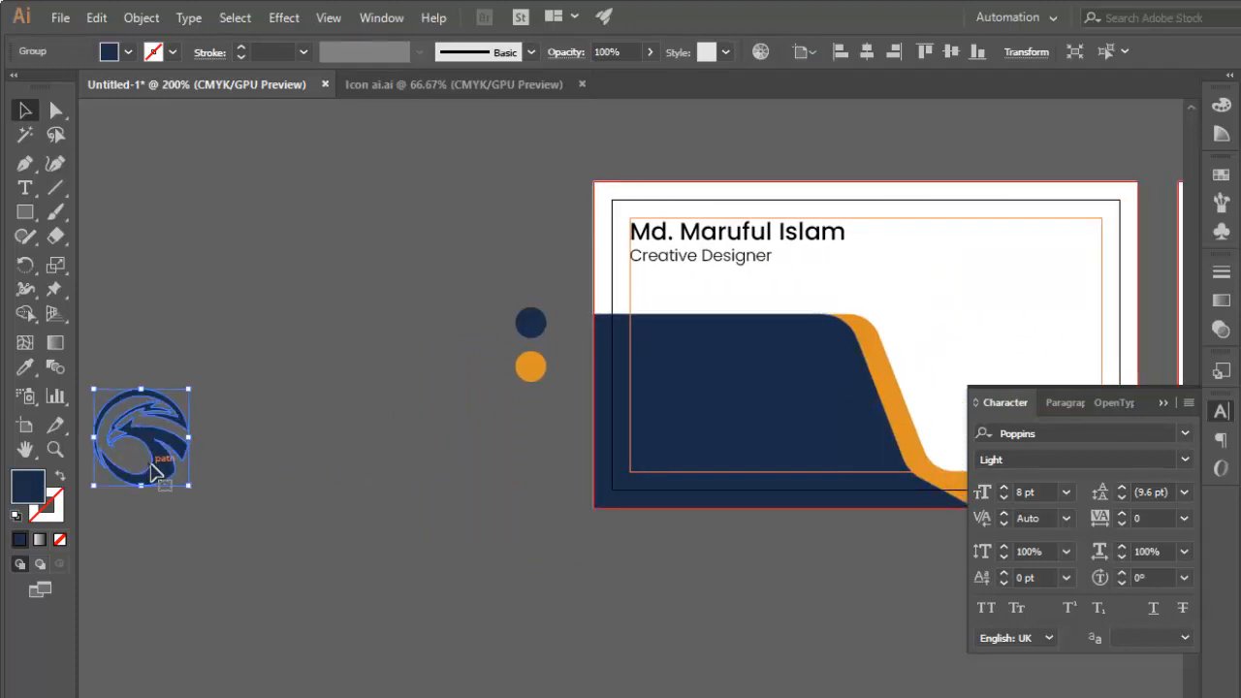
Place the eagle logo in the white upper-right area of the front card and scale it down to about half its size.
{"action": "left_click_drag", "start_coordinate": [152, 472], "coordinate": [1064, 326]}
{"action": "left_click", "coordinate": [1071, 353]}
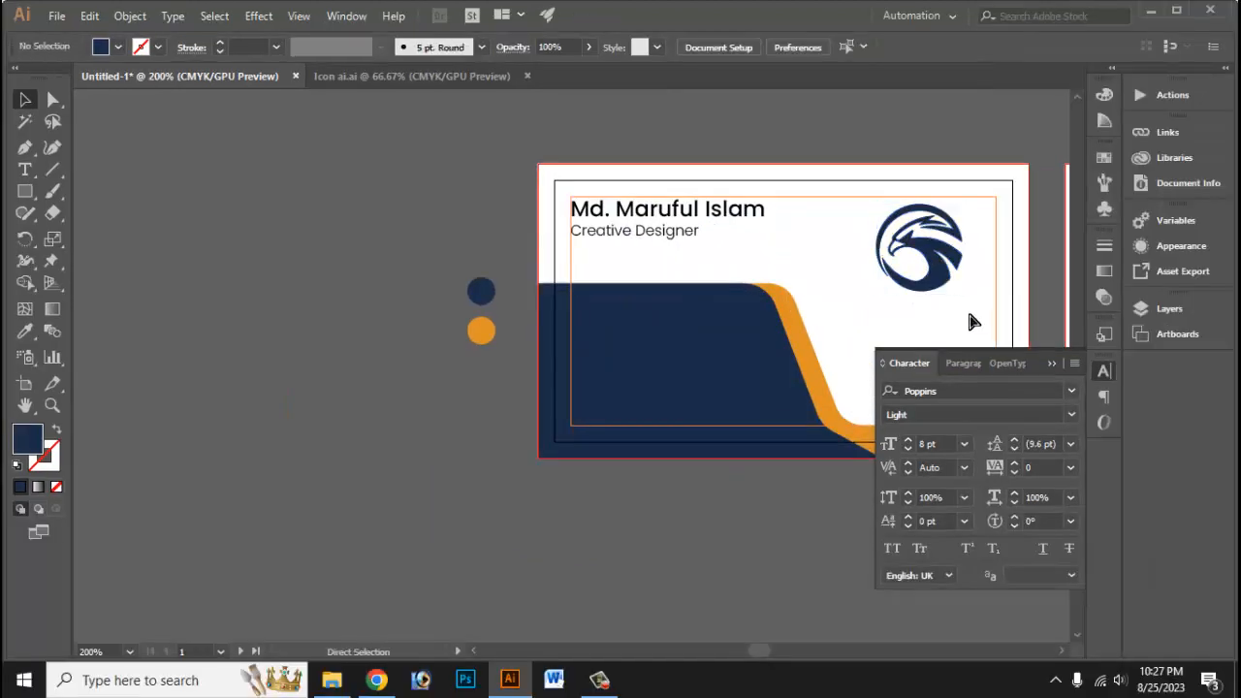
{"action": "key", "text": "ctrl+equal"}
{"action": "key", "text": "ctrl+minus"}
{"action": "left_click_drag", "start_coordinate": [942, 282], "coordinate": [784, 377]}
{"action": "left_click", "coordinate": [1052, 364]}
{"action": "key", "text": "ctrl+equal"}
{"action": "left_click_drag", "start_coordinate": [635, 438], "coordinate": [799, 260]}
Nudge the eagle logo left on the front card, leaving space around it for centred text below.
{"action": "key", "text": "Left"}
{"action": "key", "text": "Left"}
{"action": "key", "text": "Left"}
{"action": "key", "text": "Left"}
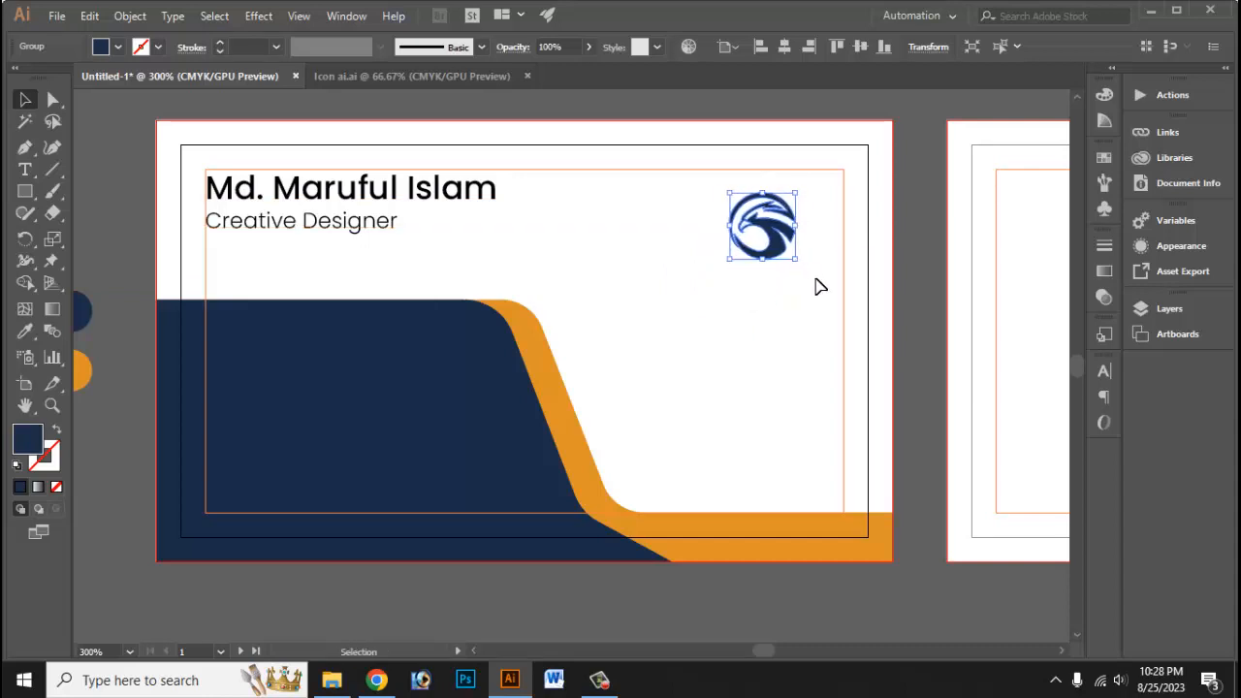
{"action": "key", "text": "Left"}
{"action": "key", "text": "Left"}
{"action": "key", "text": "Left"}
{"action": "key", "text": "Left"}
{"action": "key", "text": "Left"}
{"action": "key", "text": "Left"}
{"action": "key", "text": "Left"}
{"action": "key", "text": "Left"}
{"action": "key", "text": "Left"}
{"action": "key", "text": "Left"}
{"action": "key", "text": "Left"}
{"action": "key", "text": "Left"}
{"action": "key", "text": "Left"}
{"action": "key", "text": "Left"}
{"action": "key", "text": "Left"}
{"action": "key", "text": "Left"}
{"action": "key", "text": "Left"}
{"action": "key", "text": "Left"}
{"action": "key", "text": "Left"}
{"action": "key", "text": "Left"}
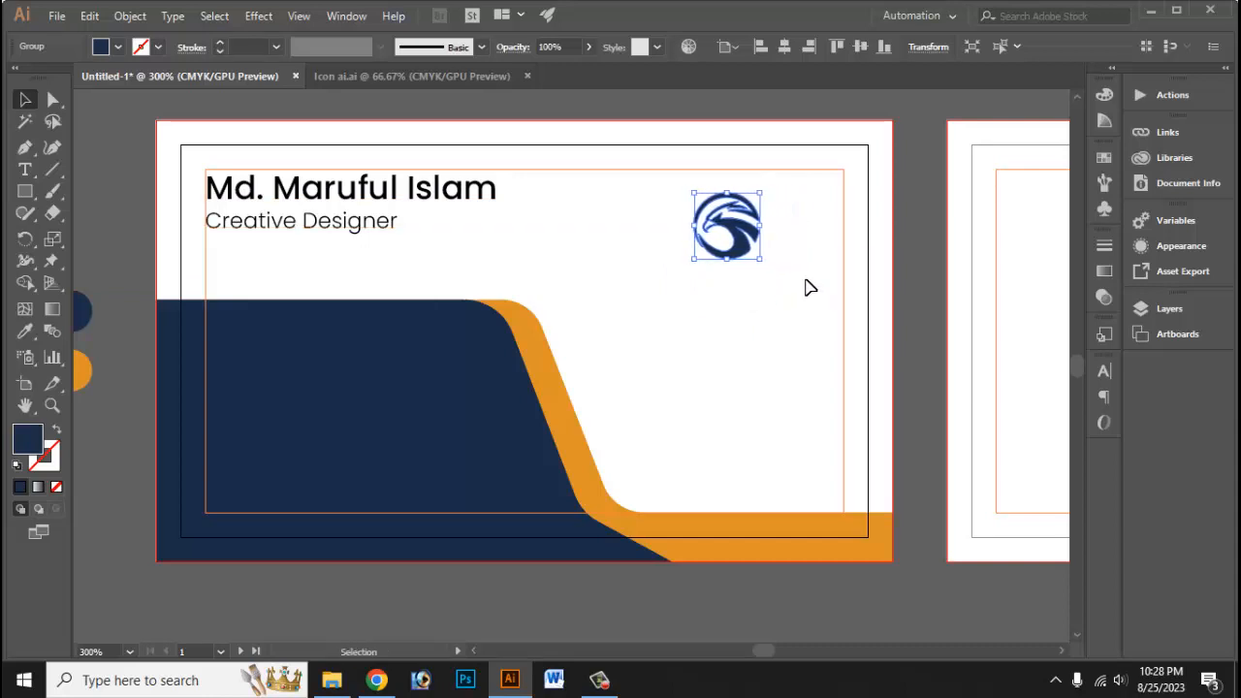
{"action": "key", "text": "Left"}
{"action": "key", "text": "Left"}
{"action": "key", "text": "Left"}
{"action": "key", "text": "Left"}
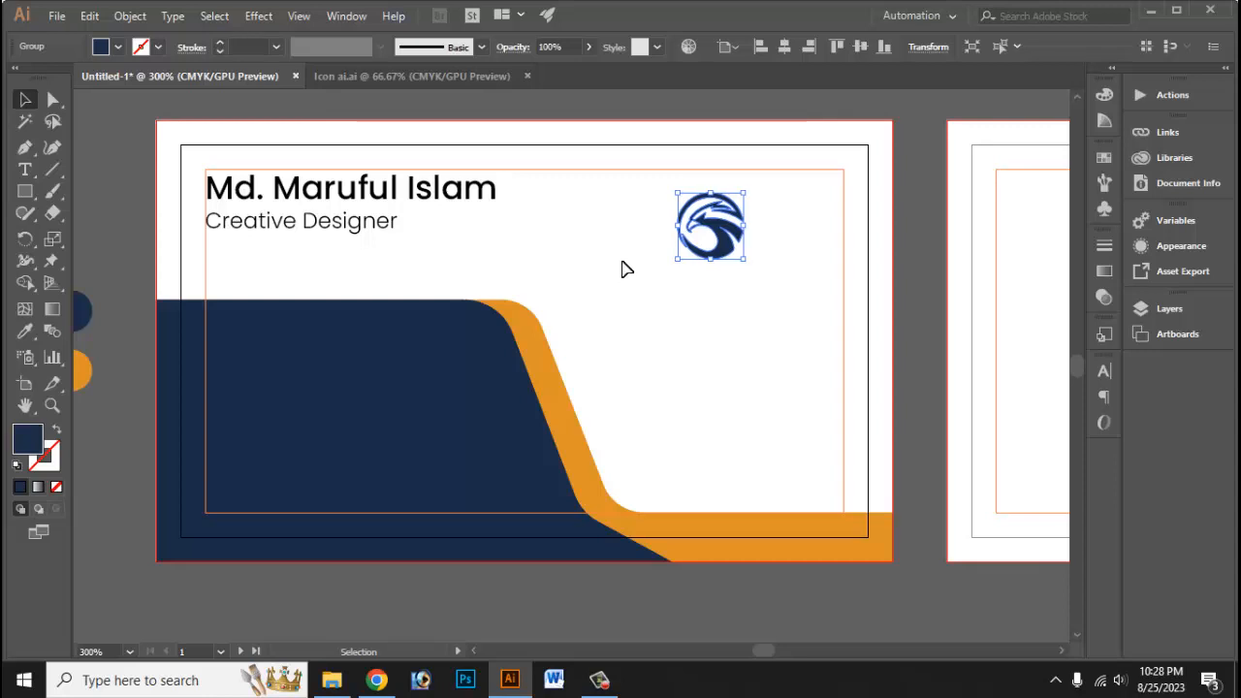
{"action": "left_click", "coordinate": [585, 255]}
Duplicate the cardholder name text below the eagle logo at 11.31 pt and replace its wording with "Company Name".
{"action": "left_click", "coordinate": [447, 202]}
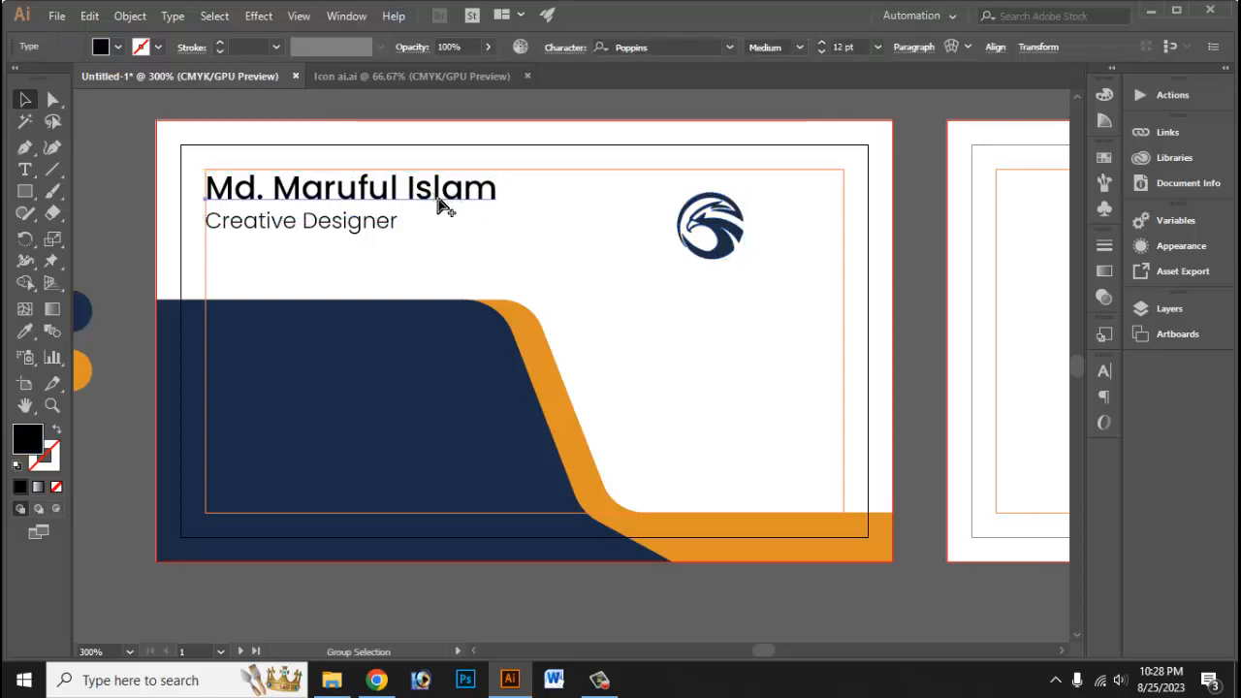
{"action": "left_click_drag", "start_coordinate": [448, 207], "coordinate": [901, 341]}
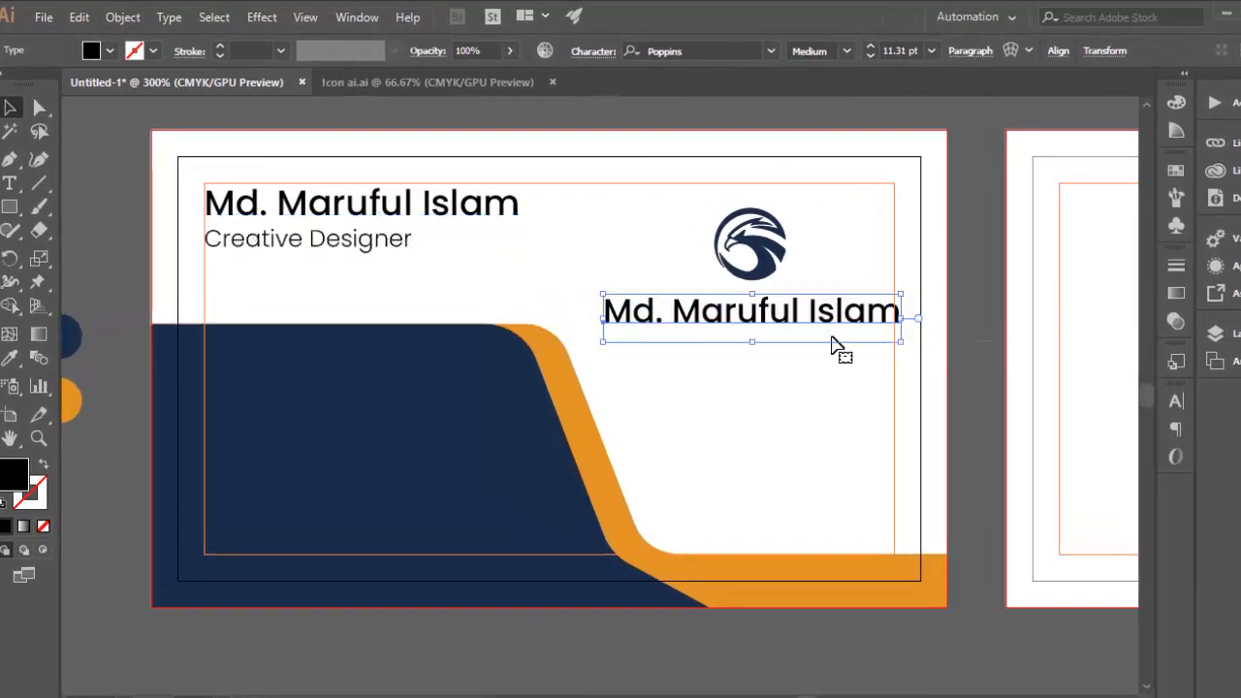
{"action": "left_click", "coordinate": [14, 184]}
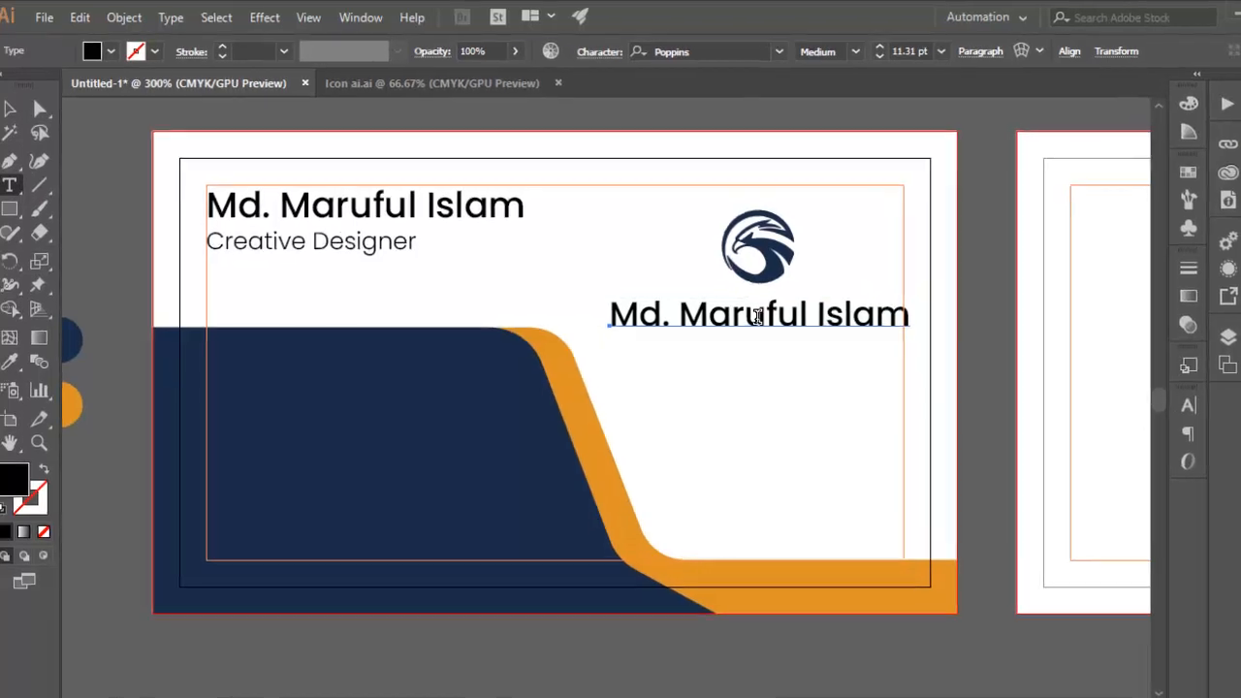
{"action": "triple_click", "coordinate": [749, 314]}
{"action": "type", "text": "Com"}
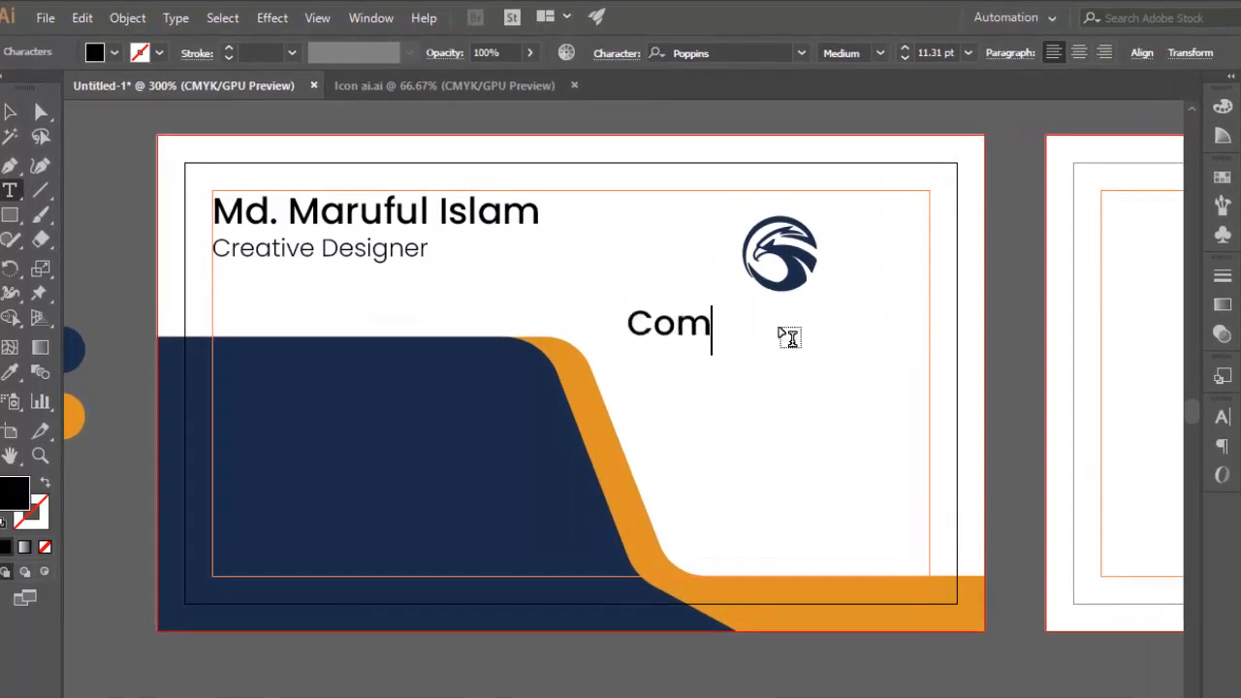
{"action": "type", "text": "pany"}
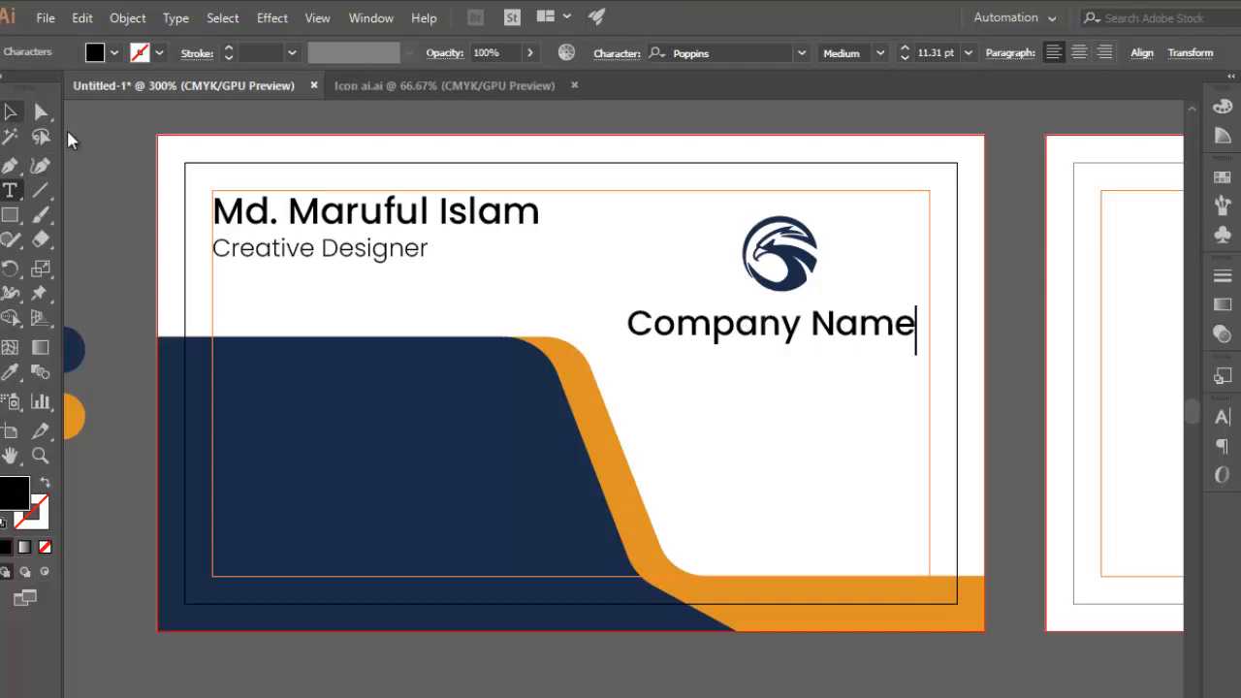
{"action": "type", "text": " Name"}
{"action": "key", "text": "Escape"}
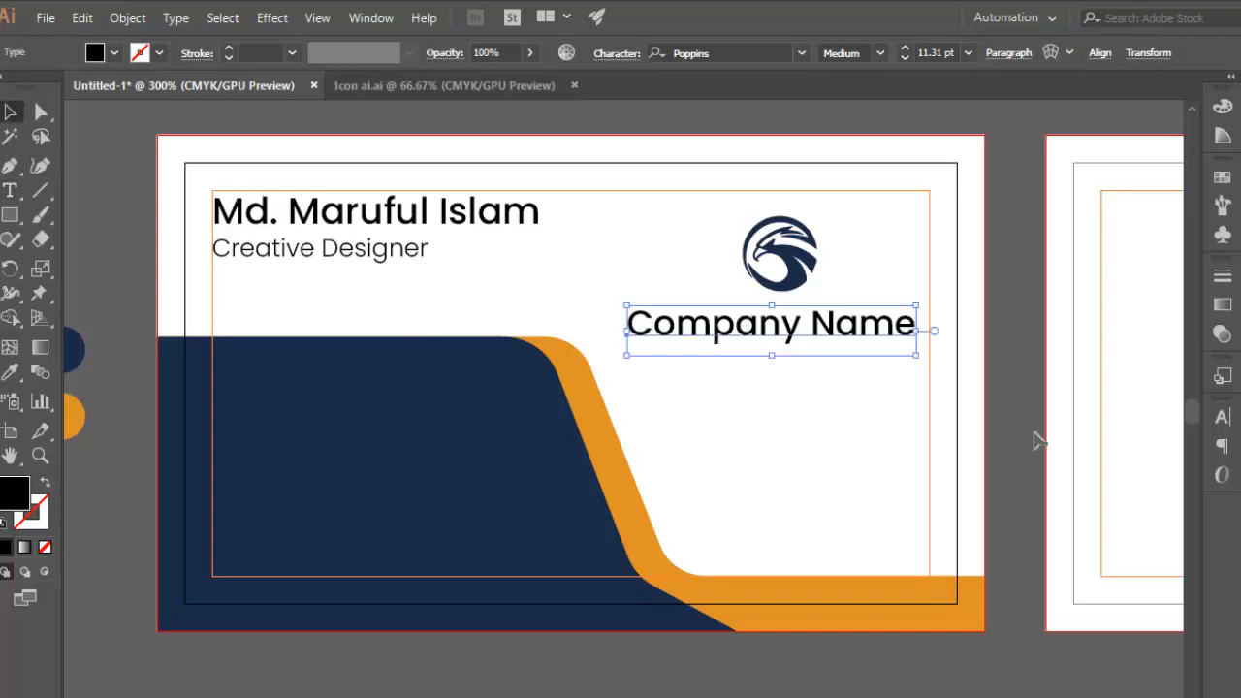
Set the horizontal scale of the "Company Name" text to 92% and centre the text below the eagle logo.
{"action": "left_click", "coordinate": [1223, 418]}
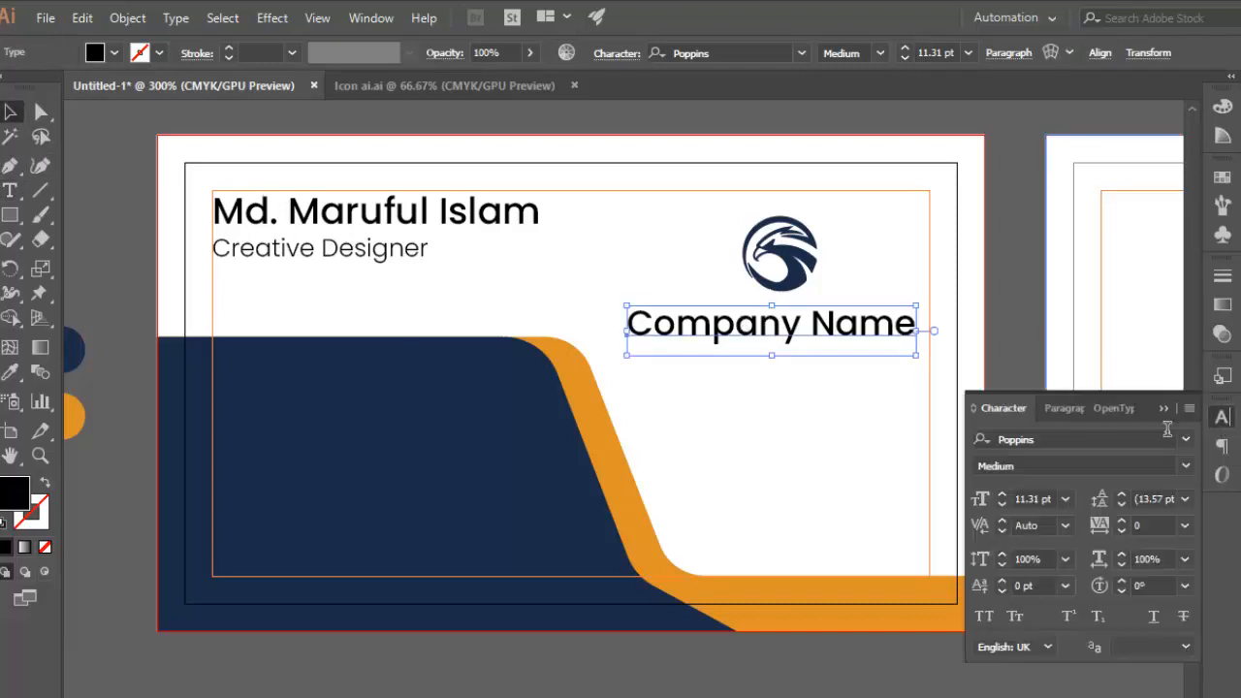
{"action": "left_click", "coordinate": [1121, 564]}
{"action": "left_click", "coordinate": [1121, 564]}
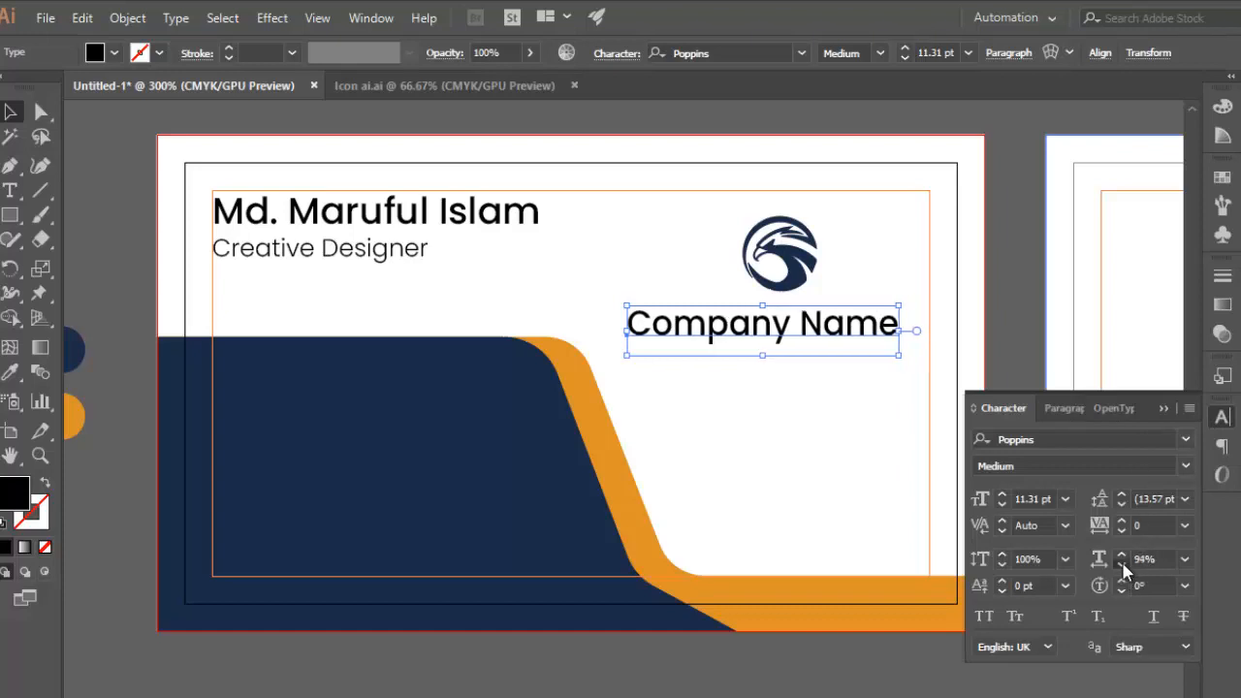
{"action": "left_click", "coordinate": [1122, 565]}
{"action": "left_click", "coordinate": [1122, 564]}
{"action": "left_click", "coordinate": [831, 427]}
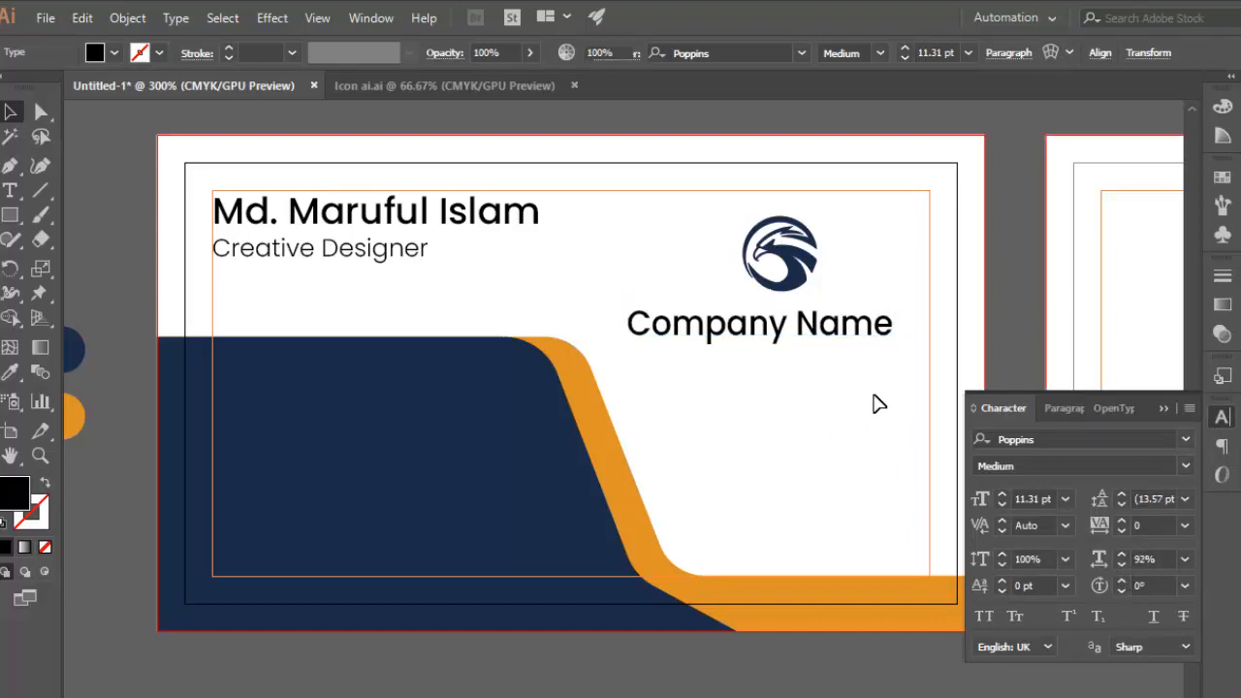
{"action": "left_click_drag", "start_coordinate": [827, 337], "coordinate": [841, 335]}
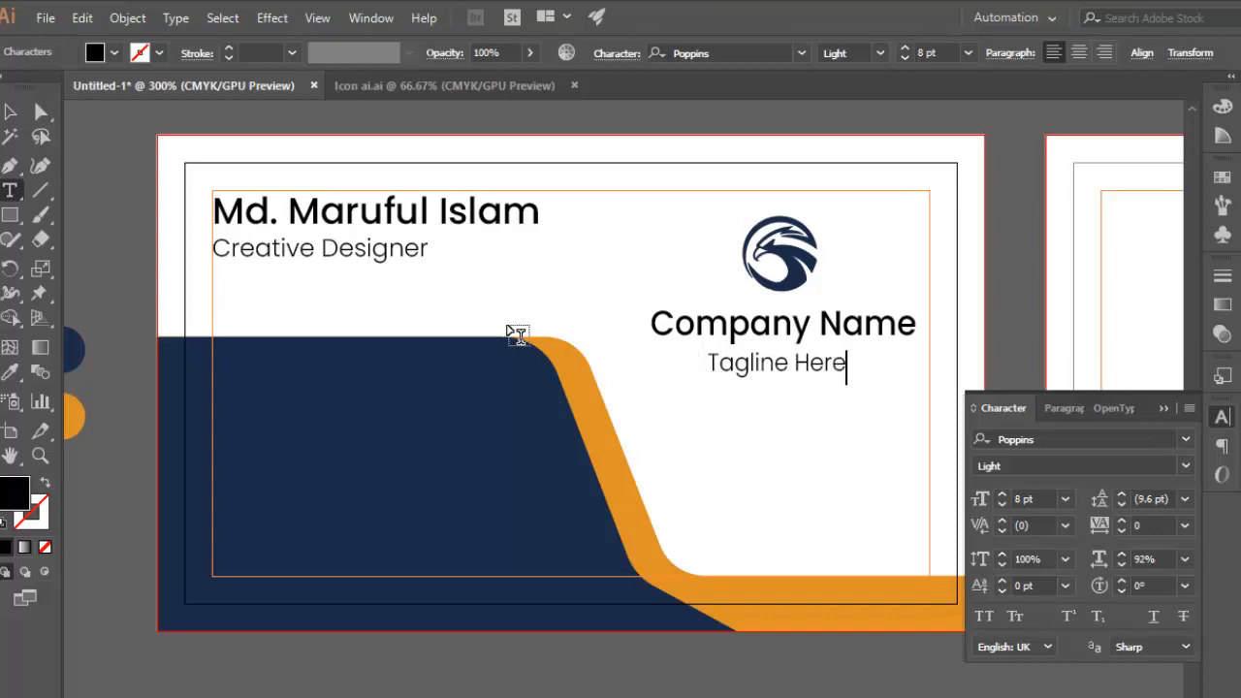
Add the text "Tagline Here" in Poppins Light 8 pt, centred just below the company name.
{"action": "left_click", "coordinate": [5, 118]}
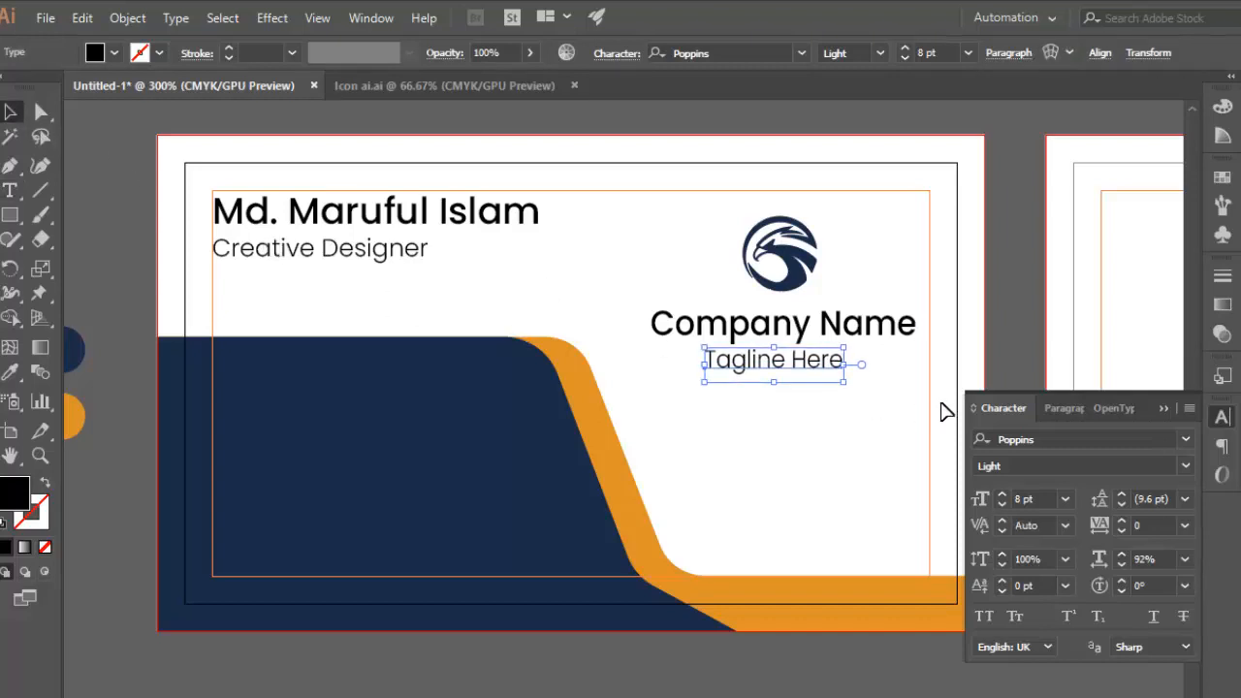
{"action": "left_click", "coordinate": [817, 521]}
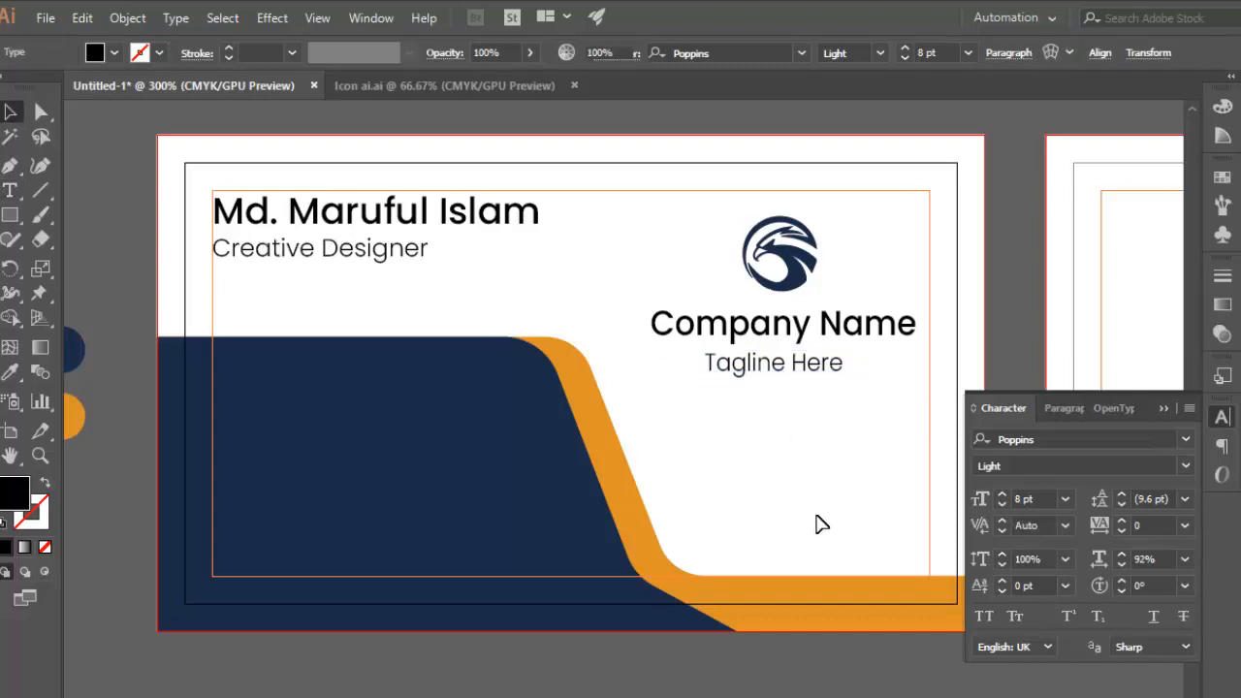
{"action": "left_click", "coordinate": [787, 382]}
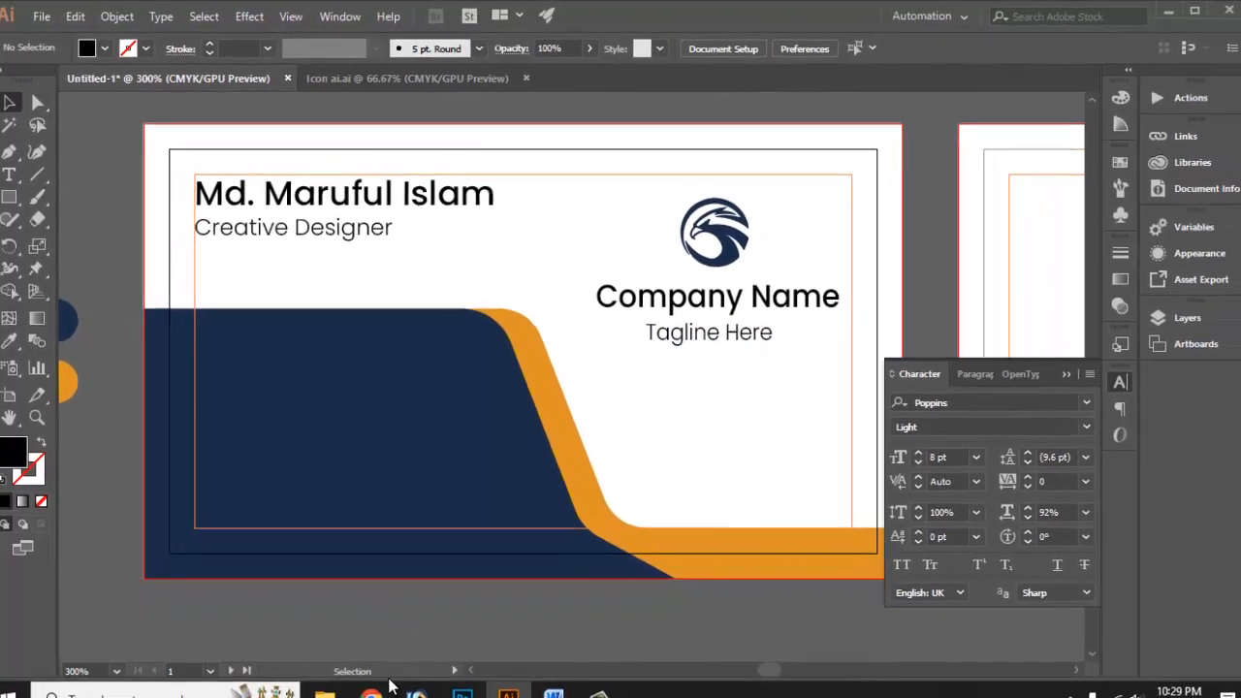
Switch to Chrome, close the old tagline search and search Google Images for "qr code".
{"action": "left_click", "coordinate": [365, 689]}
{"action": "left_click", "coordinate": [455, 16]}
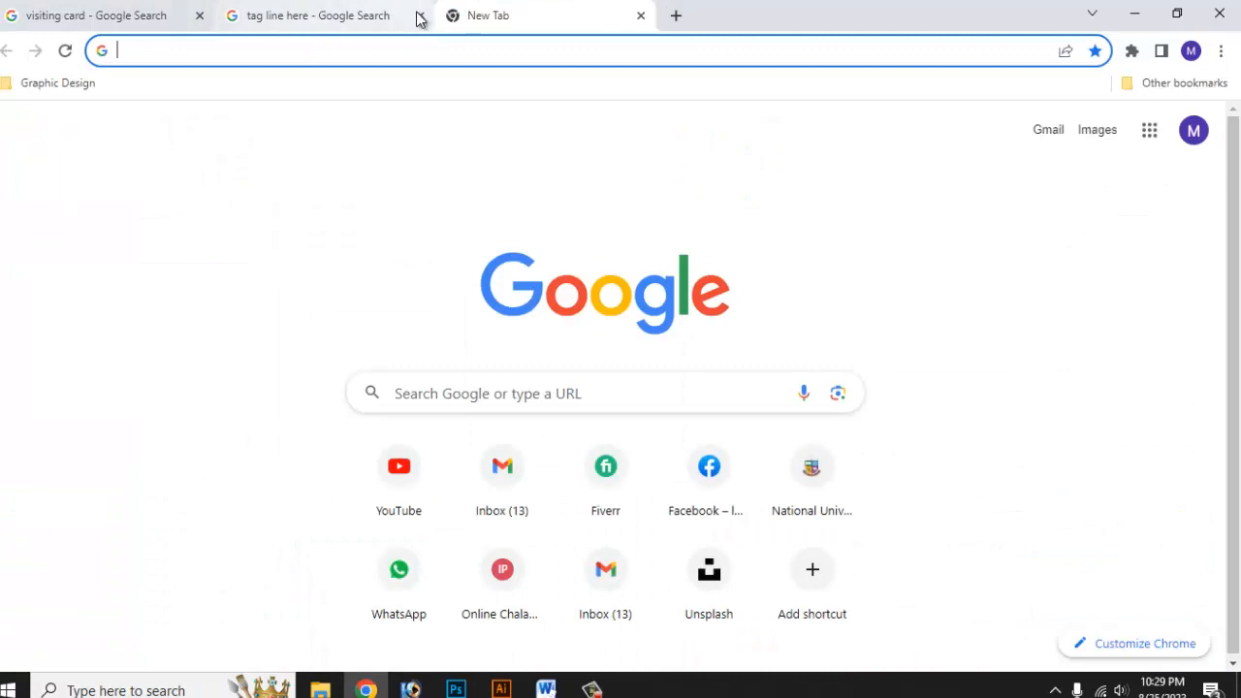
{"action": "left_click", "coordinate": [420, 16]}
{"action": "left_click", "coordinate": [164, 53]}
{"action": "type", "text": "qr "}
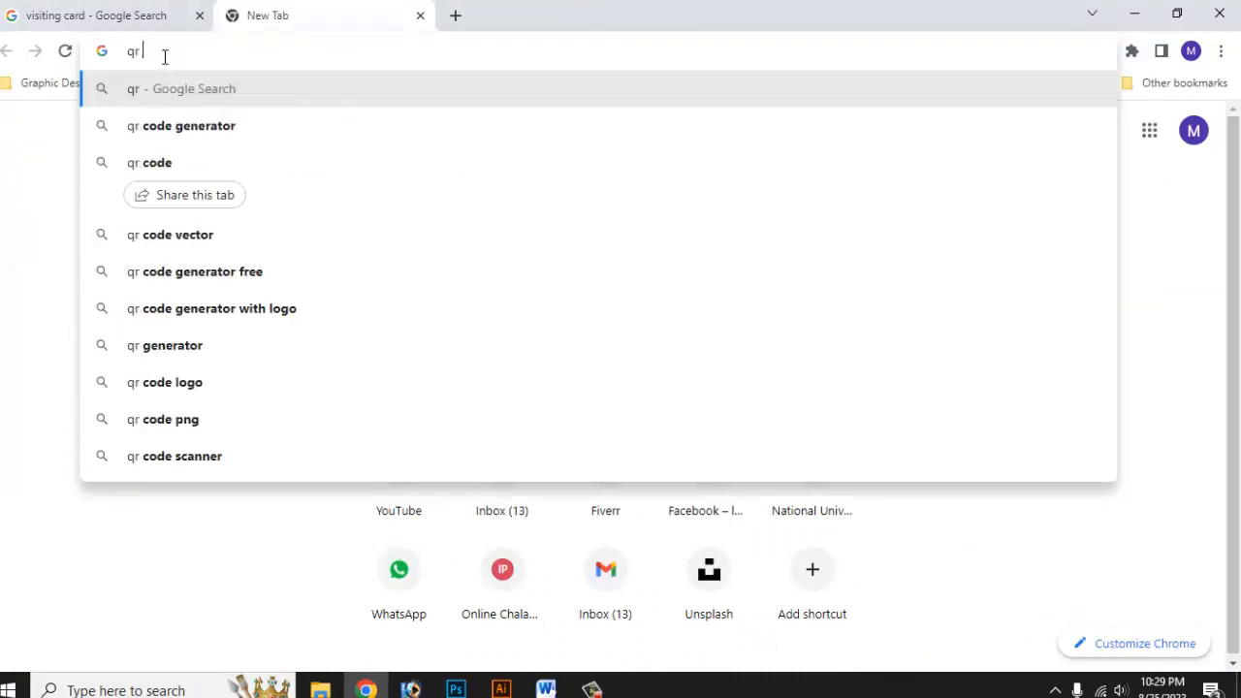
{"action": "type", "text": "code"}
{"action": "key", "text": "BackSpace"}
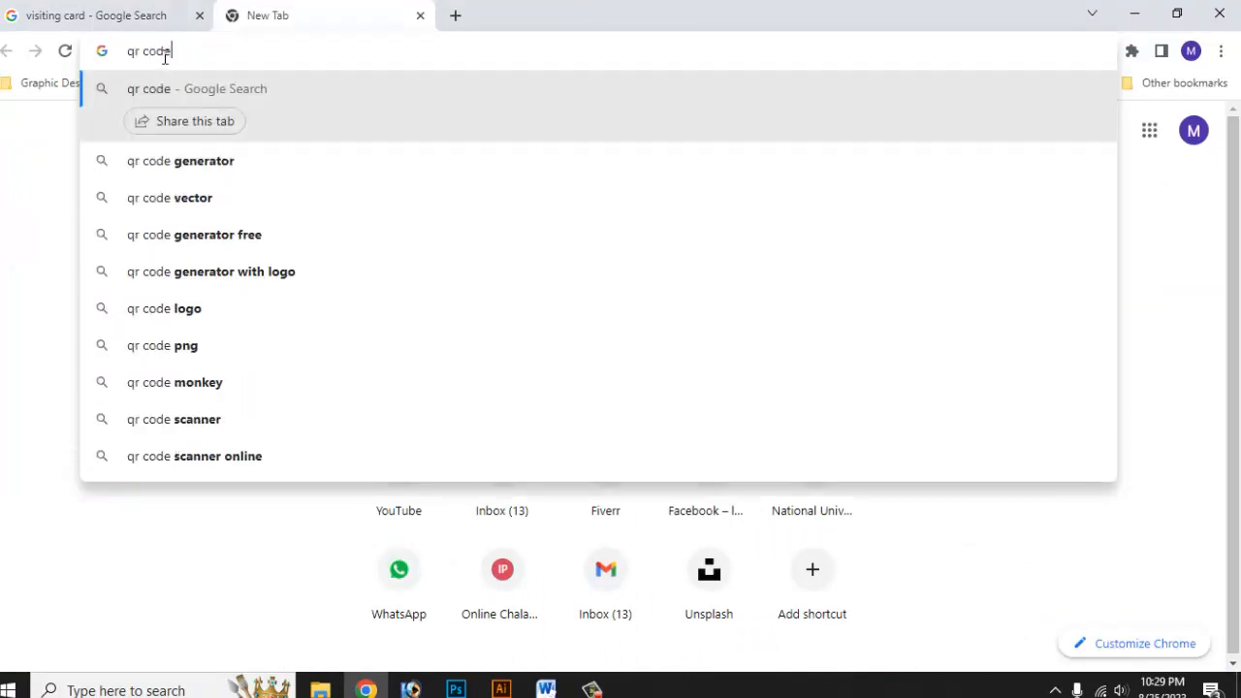
{"action": "key", "text": "Return"}
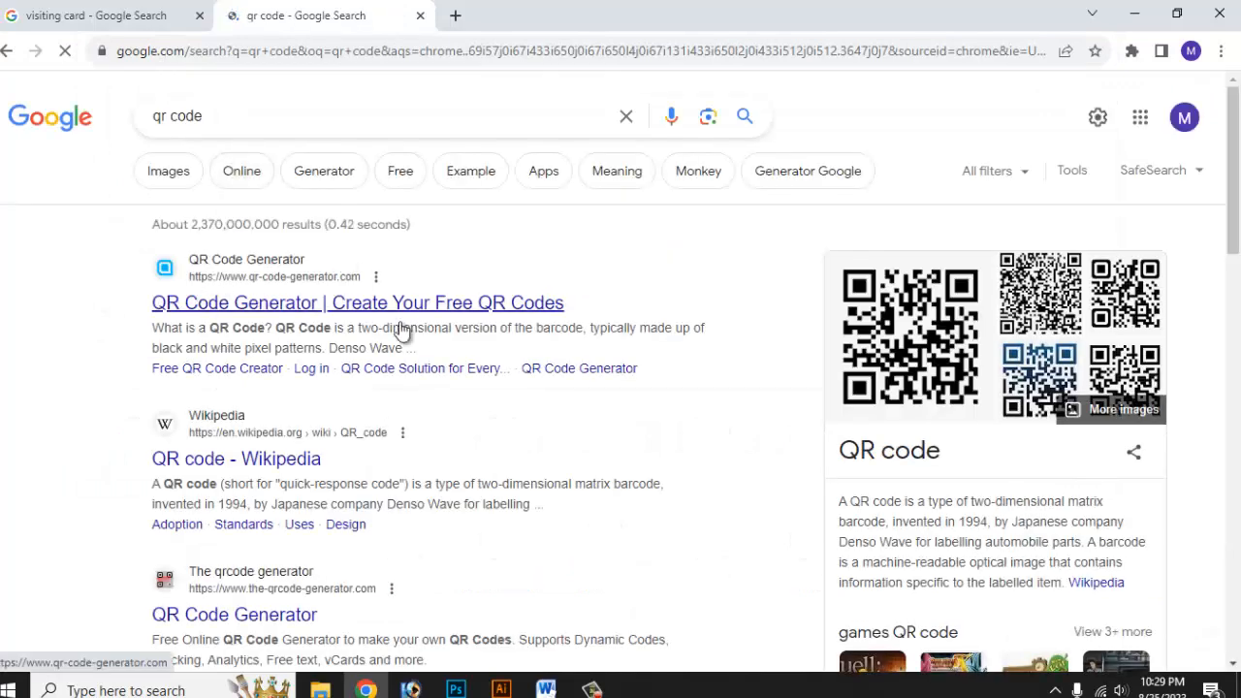
{"action": "left_click", "coordinate": [175, 171]}
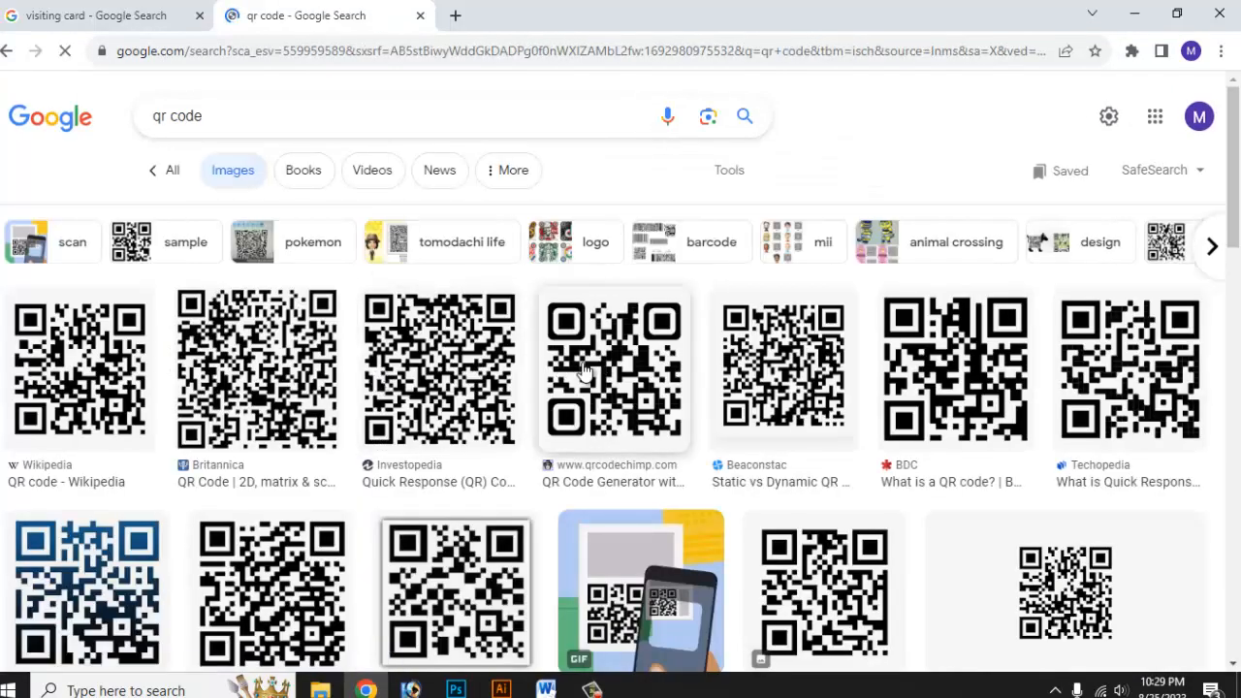
{"action": "left_click", "coordinate": [611, 383]}
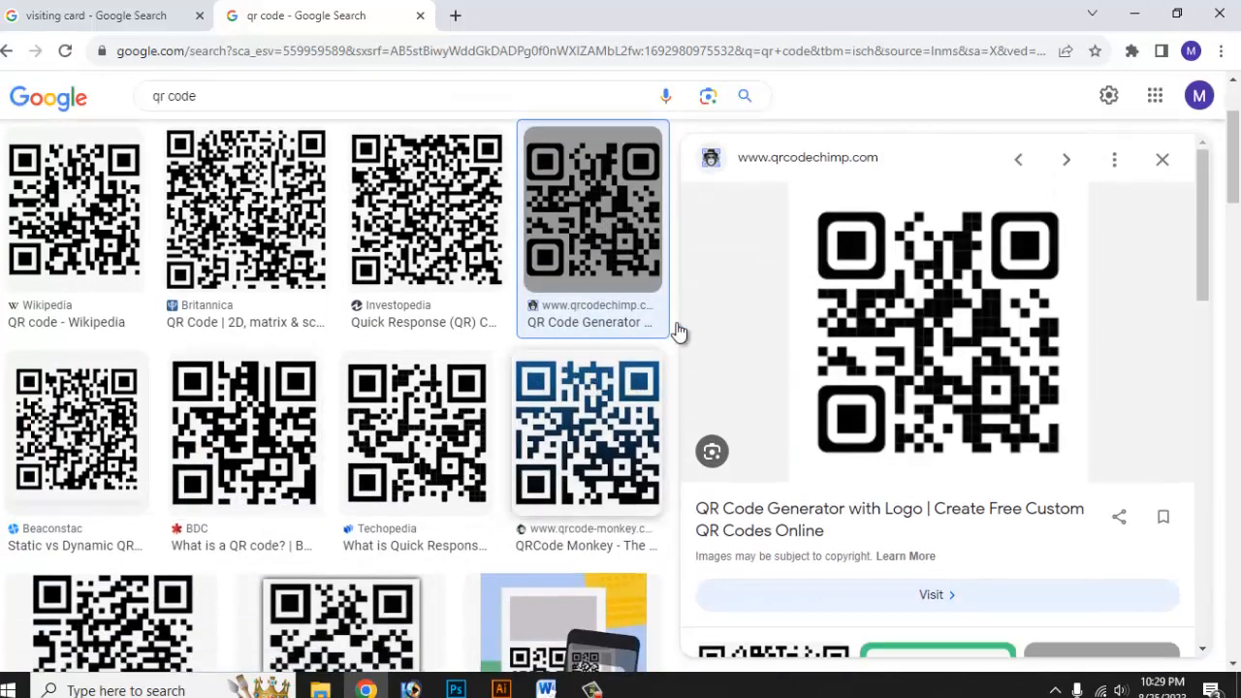
{"action": "right_click", "coordinate": [962, 289]}
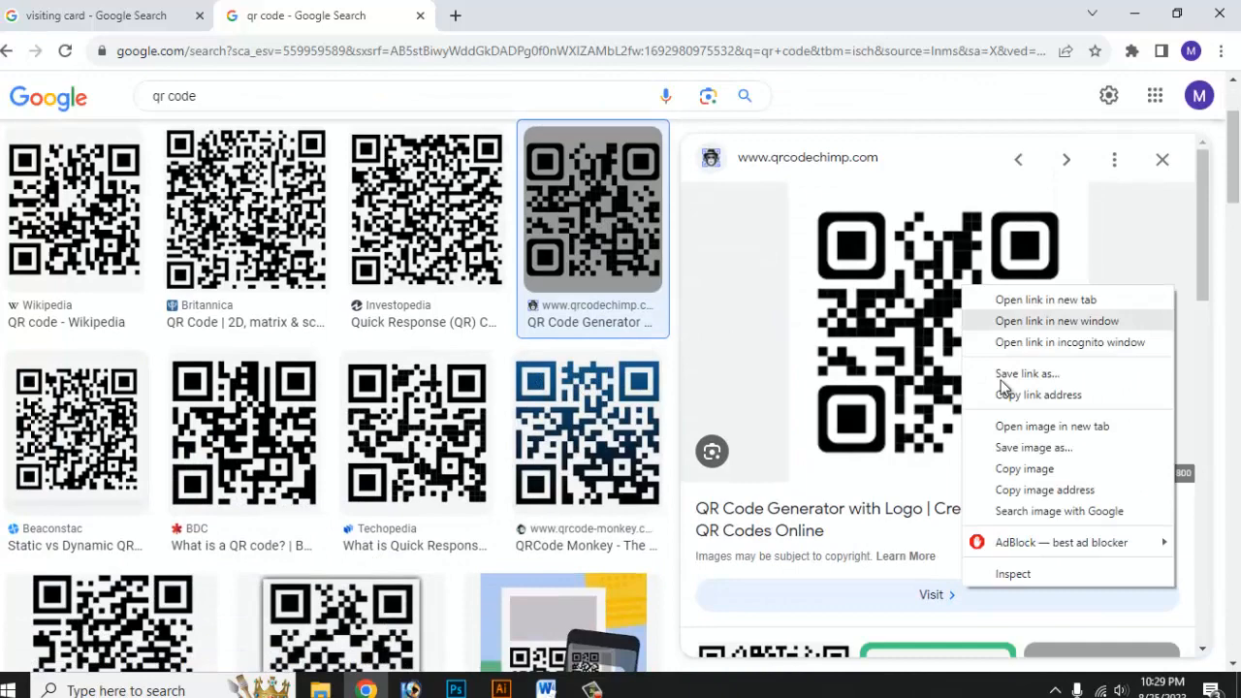
{"action": "left_click", "coordinate": [1028, 469]}
{"action": "left_click", "coordinate": [500, 689]}
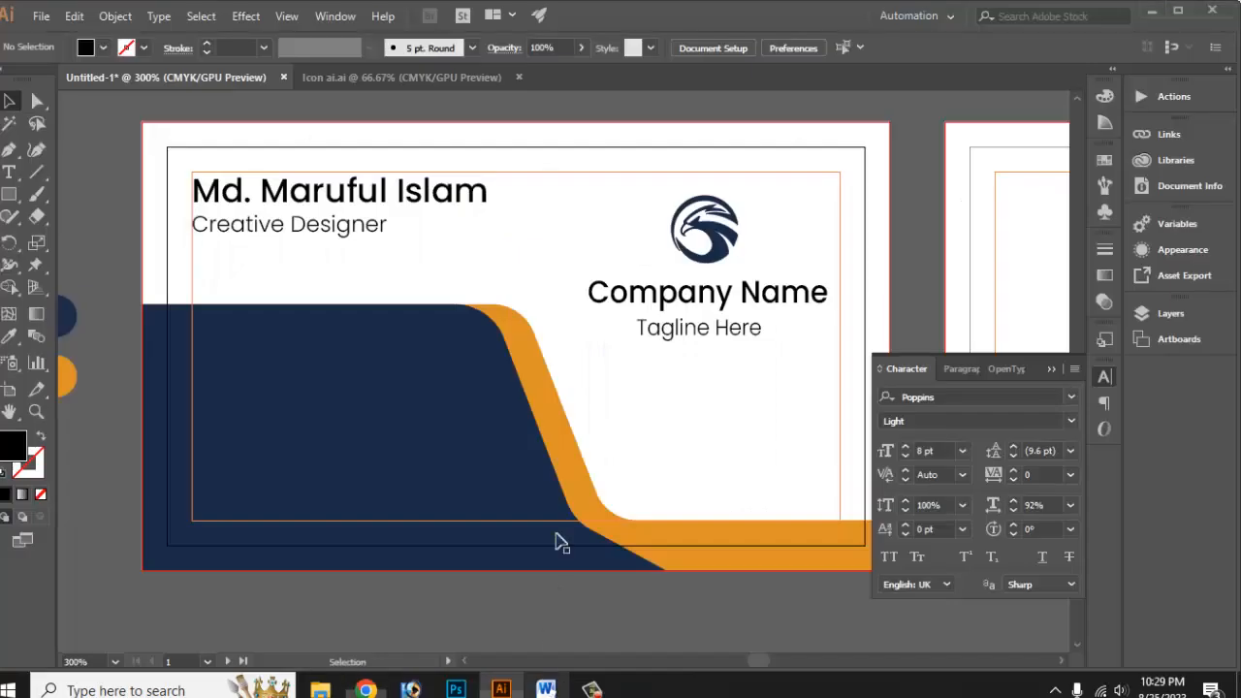
{"action": "left_click_drag", "start_coordinate": [235, 346], "coordinate": [816, 388]}
{"action": "left_click_drag", "start_coordinate": [603, 382], "coordinate": [998, 397]}
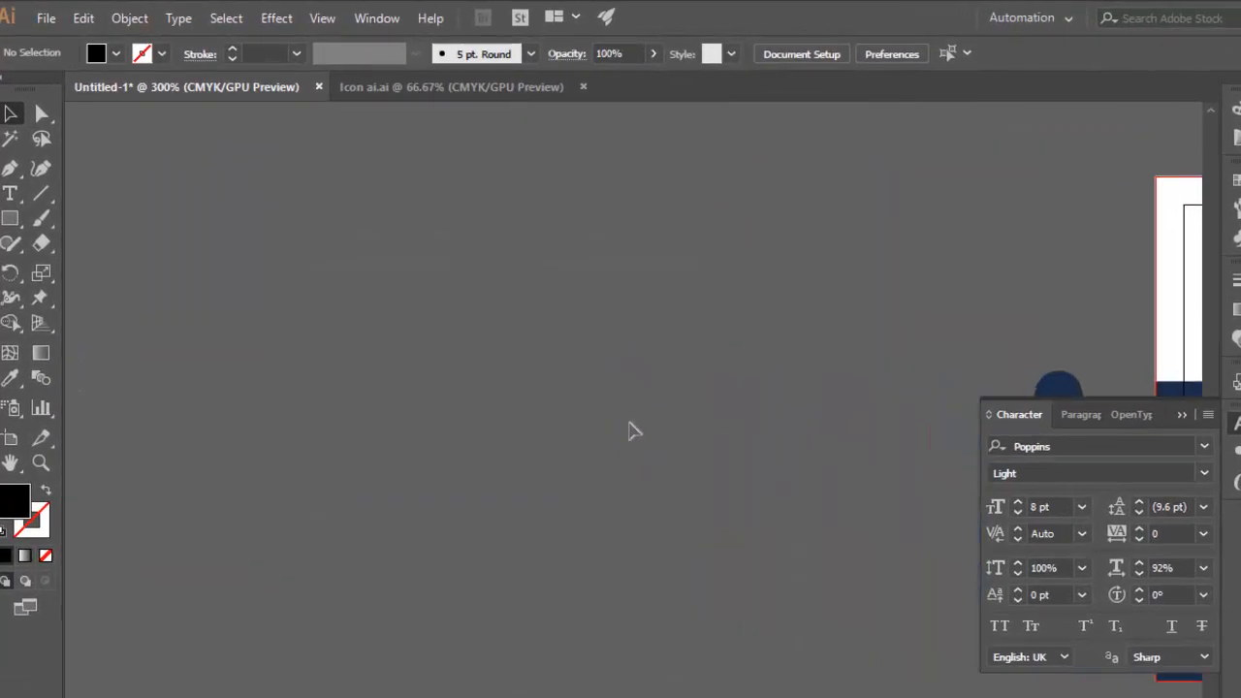
{"action": "key", "text": "ctrl+v"}
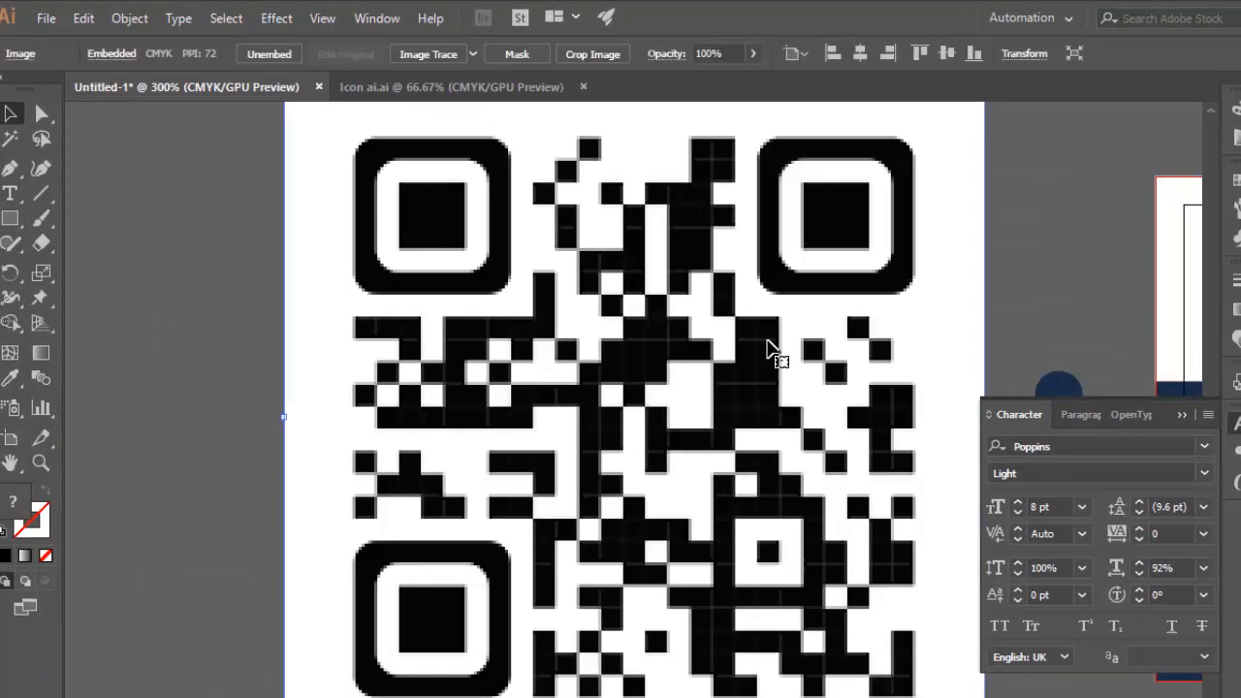
Move the pasted QR code image down and scale it proportionally to 1.14 x 1.14 in.
{"action": "key", "text": "shift+Down"}
{"action": "key", "text": "shift+Down"}
{"action": "key", "text": "shift+Down"}
{"action": "key", "text": "shift+Down"}
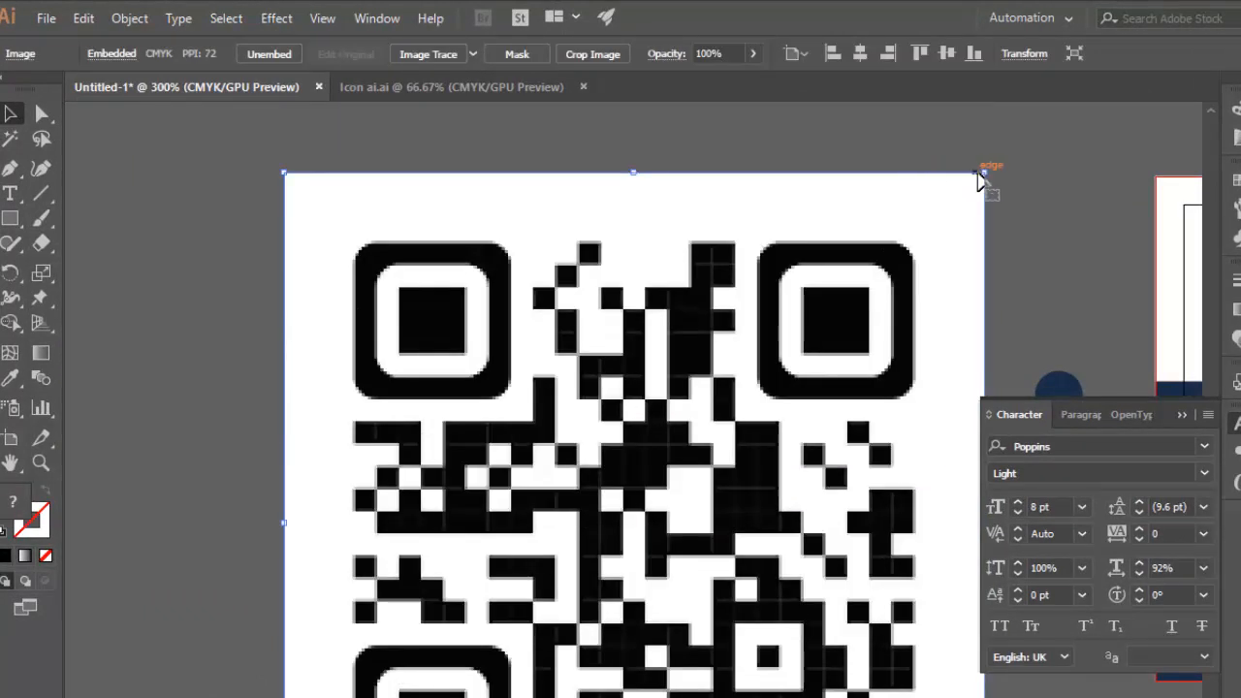
{"action": "left_click_drag", "start_coordinate": [979, 180], "coordinate": [781, 354]}
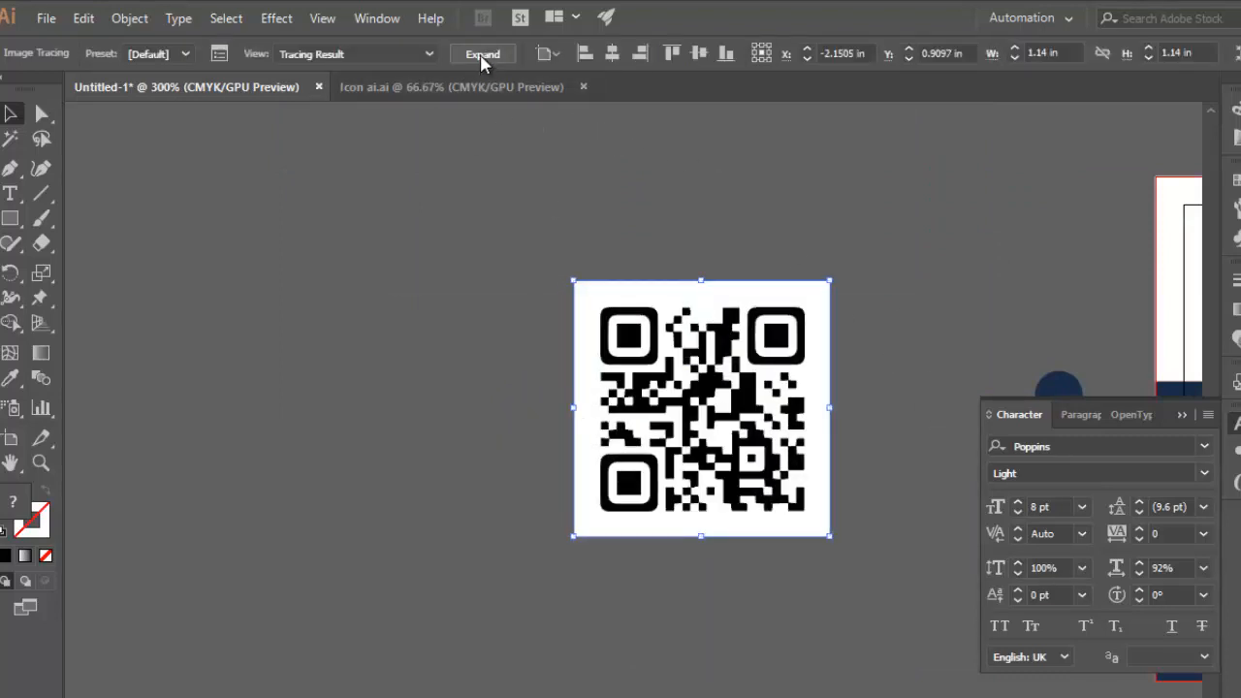
Convert the QR code image to vector paths with Image Trace and Expand, and ungroup the result.
{"action": "left_click", "coordinate": [482, 56]}
{"action": "left_click", "coordinate": [928, 340]}
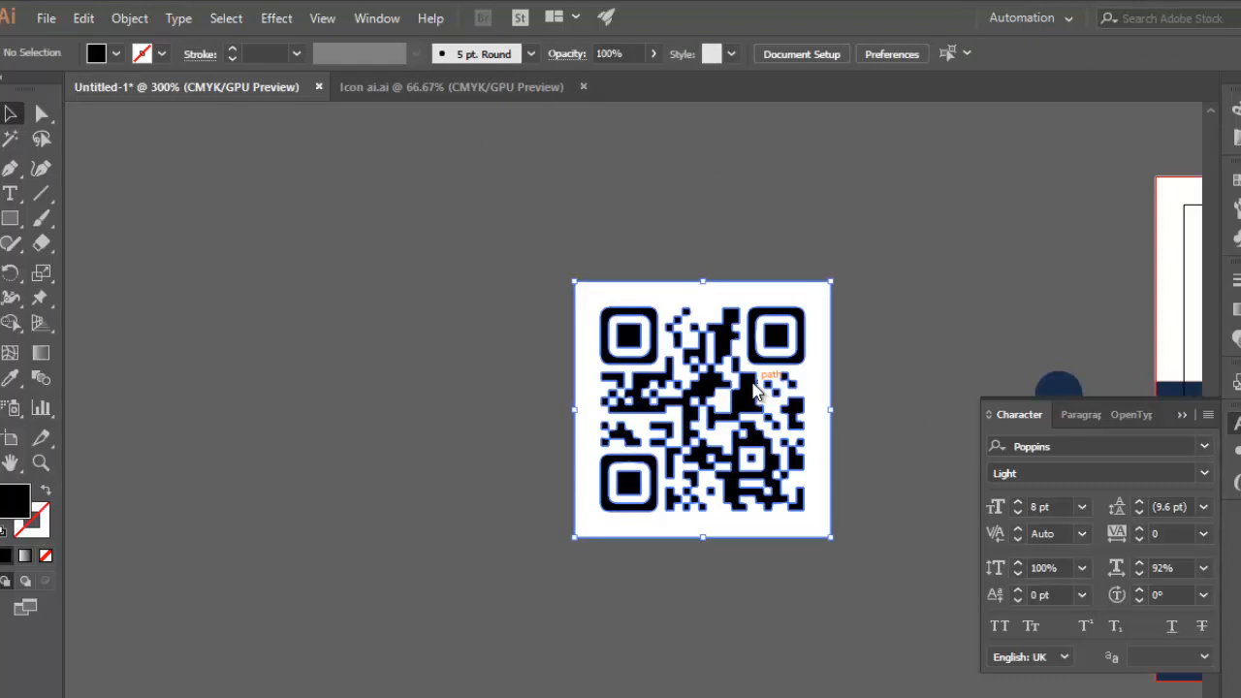
{"action": "right_click", "coordinate": [754, 385]}
{"action": "left_click", "coordinate": [785, 554]}
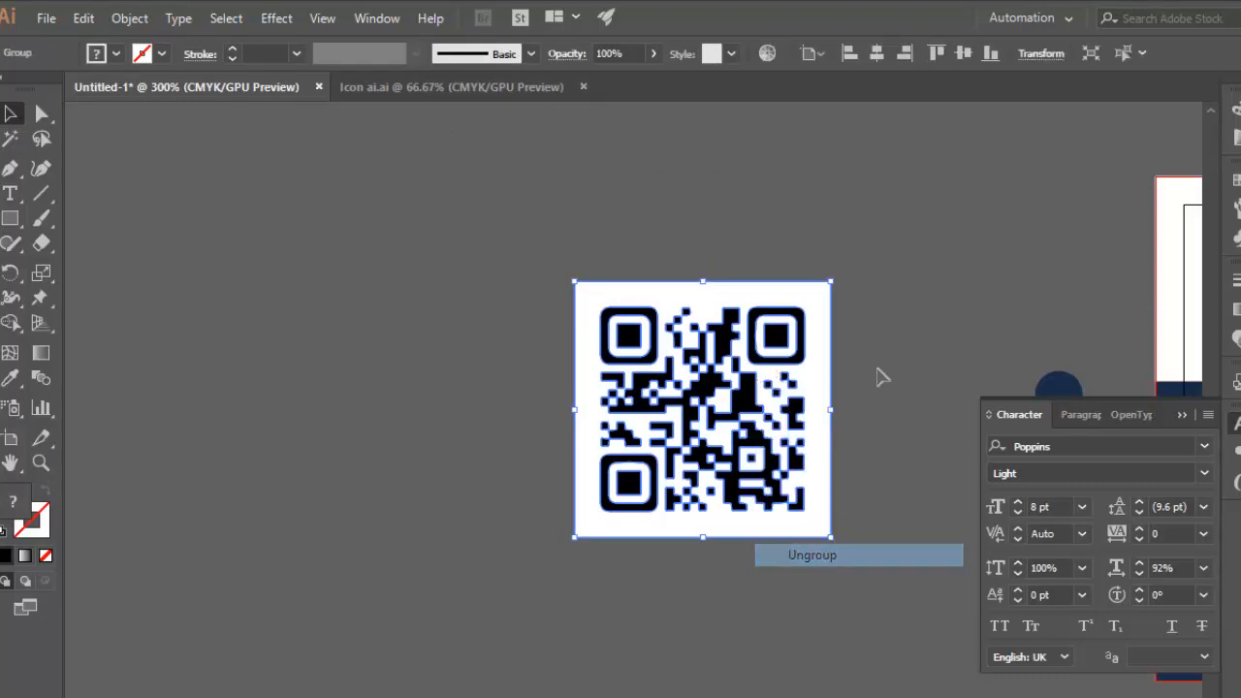
{"action": "left_click", "coordinate": [869, 335]}
Delete the traced QR code's white background, the white ring in its upper-right corner square, and the larger white shapes in its middle.
{"action": "left_click_drag", "start_coordinate": [822, 331], "coordinate": [897, 350]}
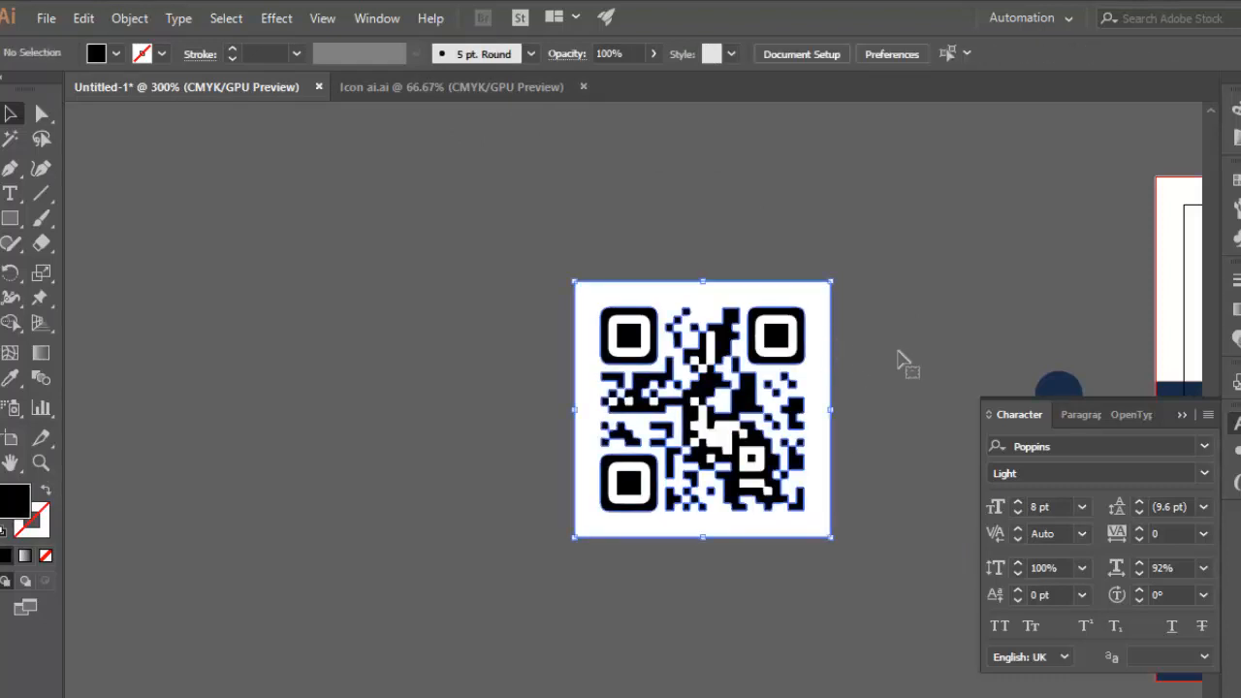
{"action": "key", "text": "Delete"}
{"action": "key", "text": "ctrl+plus"}
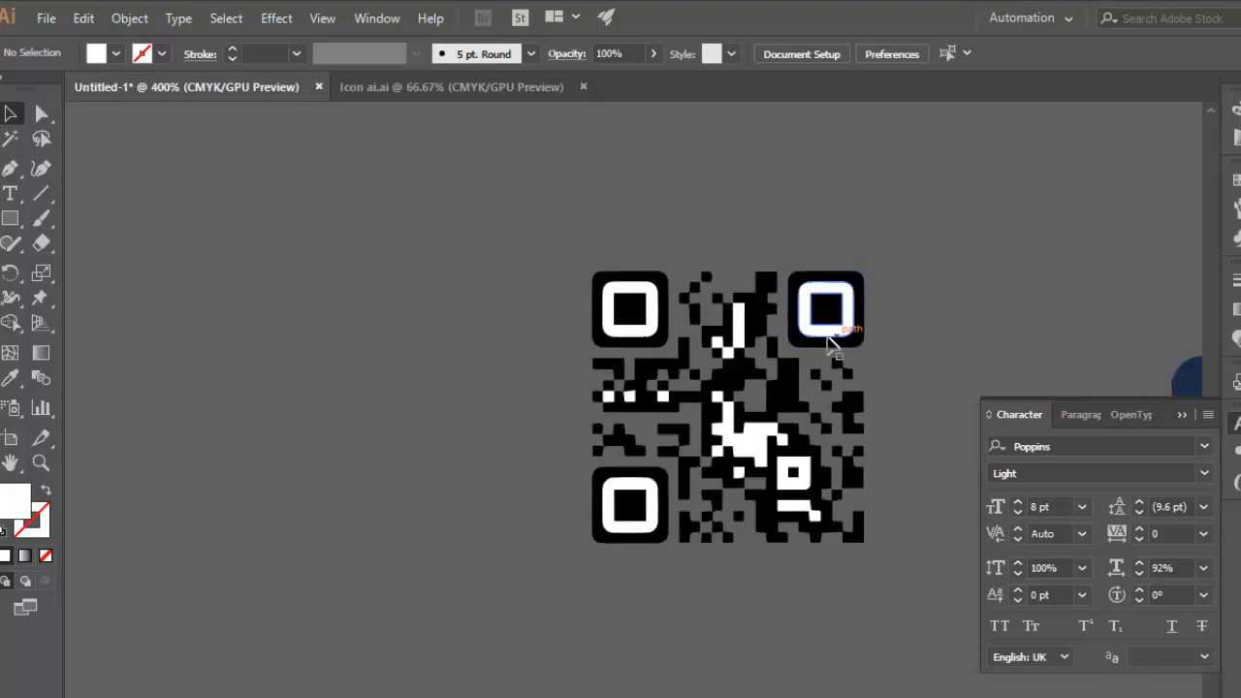
{"action": "key", "text": "Delete"}
{"action": "left_click", "coordinate": [761, 440]}
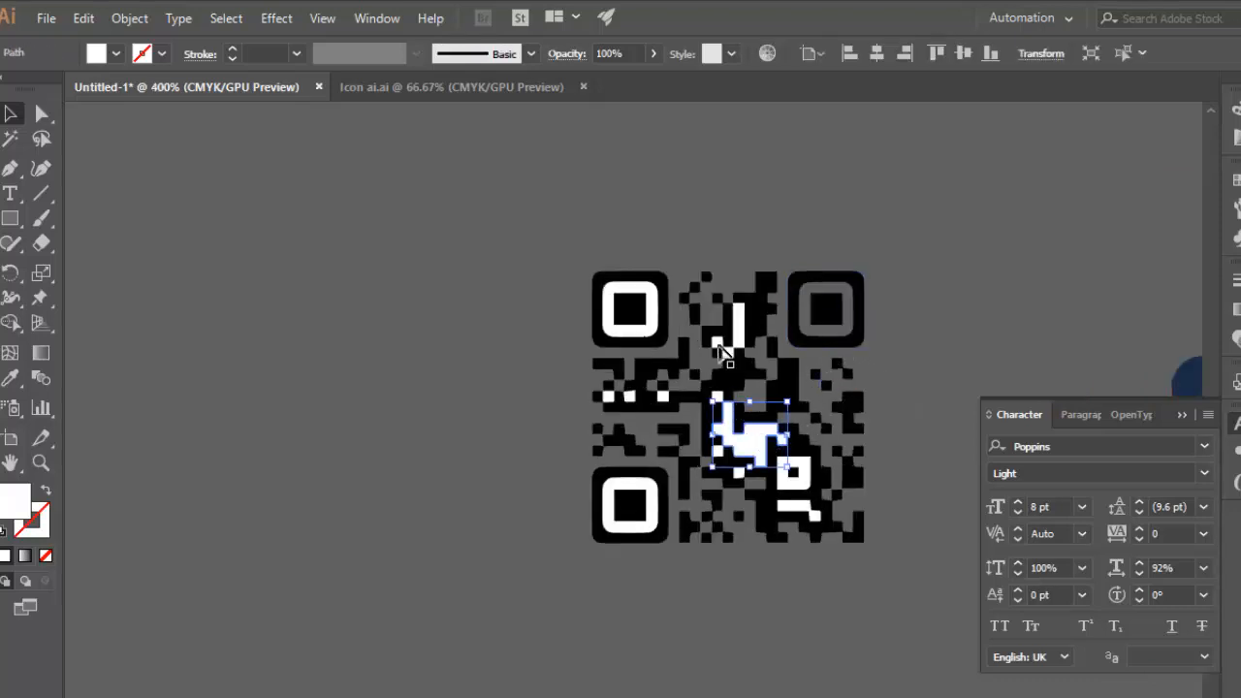
{"action": "key", "text": "Delete"}
{"action": "left_click", "coordinate": [734, 332]}
{"action": "key", "text": "Delete"}
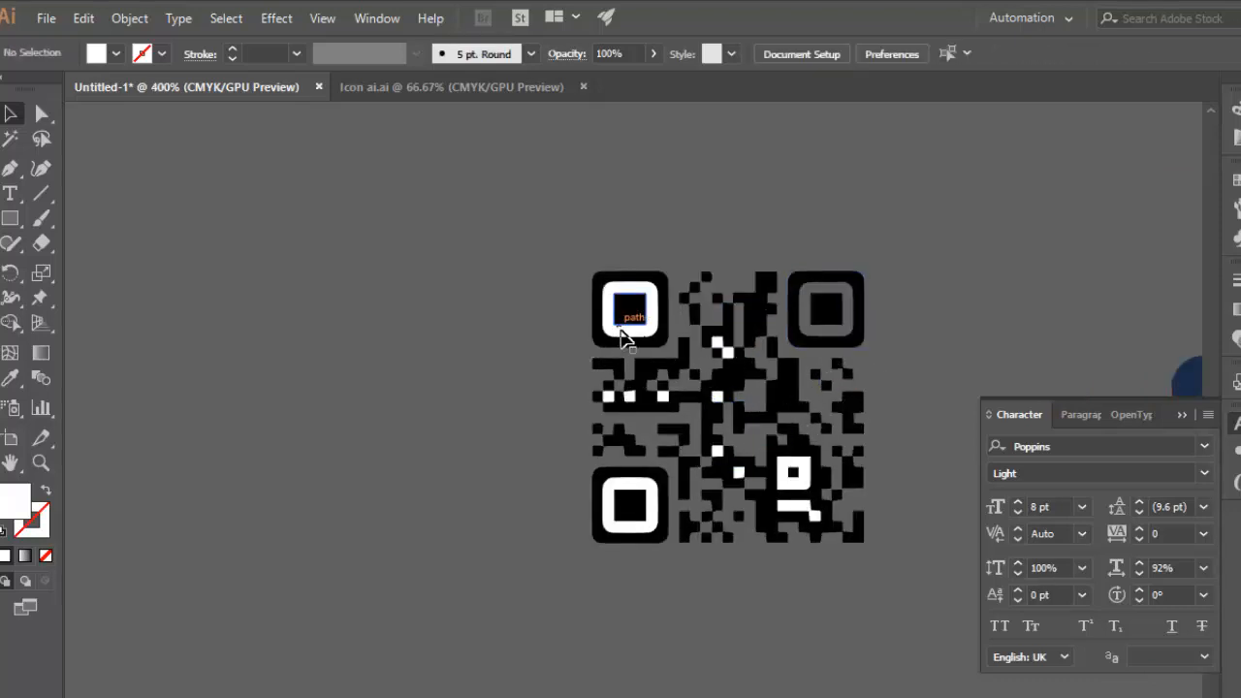
Delete the white rings in the two left corner squares and the small lower-right square, plus the white bar beneath that small square.
{"action": "left_click", "coordinate": [625, 334]}
{"action": "key", "text": "Delete"}
{"action": "left_click", "coordinate": [659, 506]}
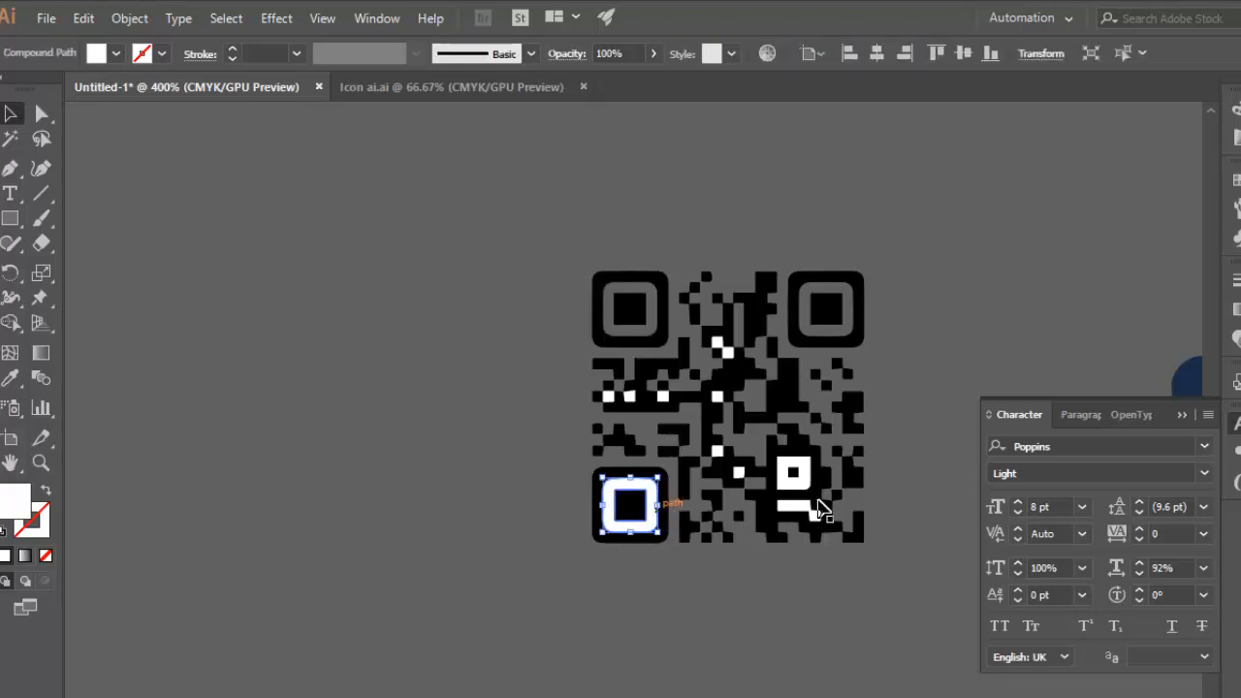
{"action": "key", "text": "Delete"}
{"action": "left_click", "coordinate": [800, 493]}
{"action": "key", "text": "Delete"}
{"action": "left_click", "coordinate": [792, 508]}
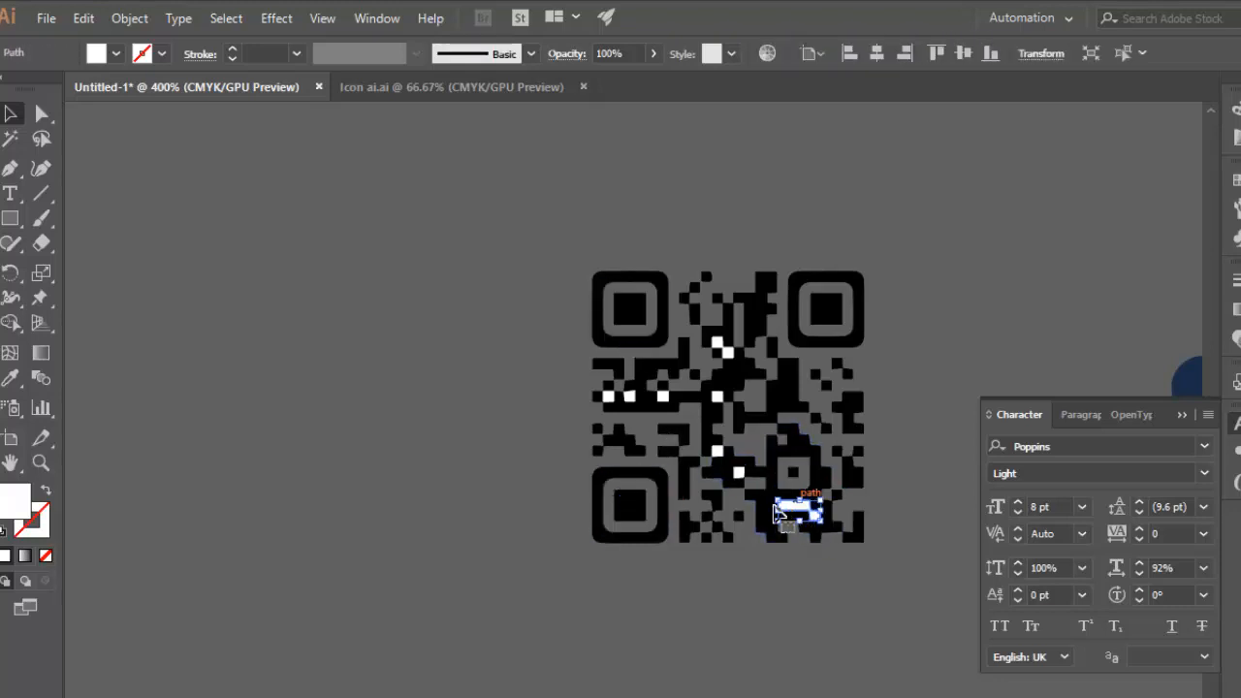
{"action": "key", "text": "Delete"}
Delete the remaining small white squares scattered inside the QR code.
{"action": "left_click", "coordinate": [706, 424]}
{"action": "key", "text": "Delete"}
{"action": "left_click", "coordinate": [718, 398]}
{"action": "key", "text": "Delete"}
{"action": "left_click", "coordinate": [724, 348]}
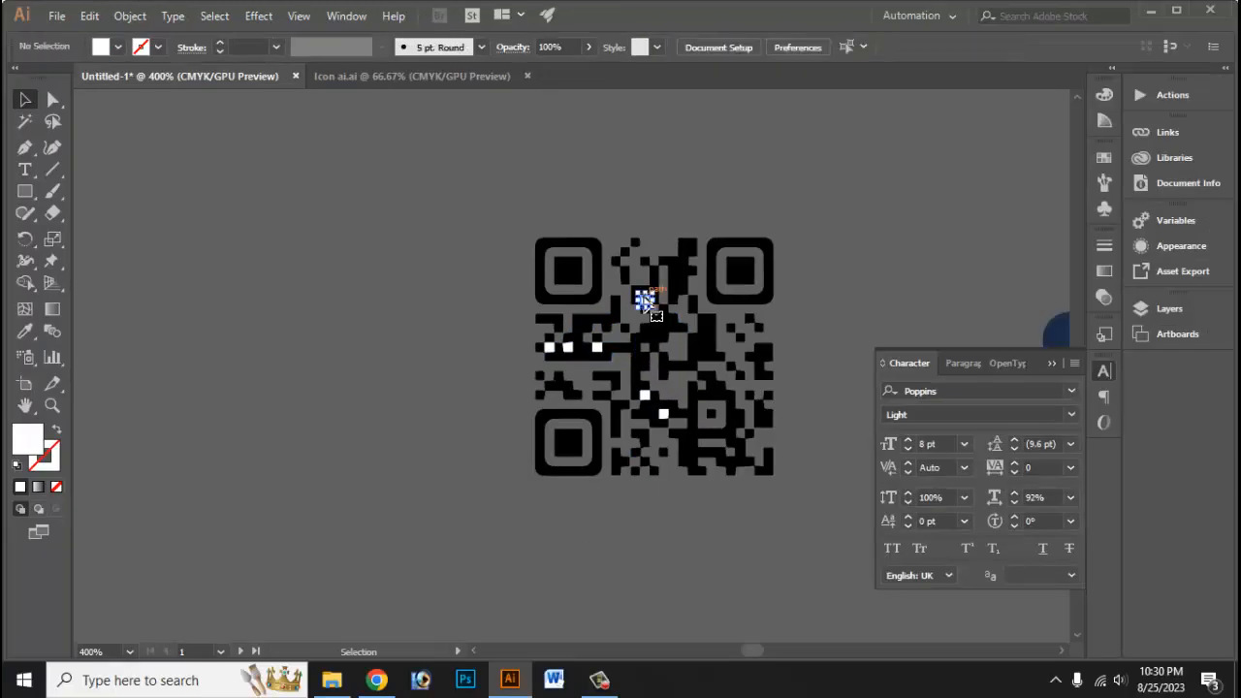
{"action": "key", "text": "Delete"}
{"action": "left_click", "coordinate": [663, 396]}
{"action": "key", "text": "Delete"}
{"action": "left_click", "coordinate": [566, 347]}
{"action": "key", "text": "Delete"}
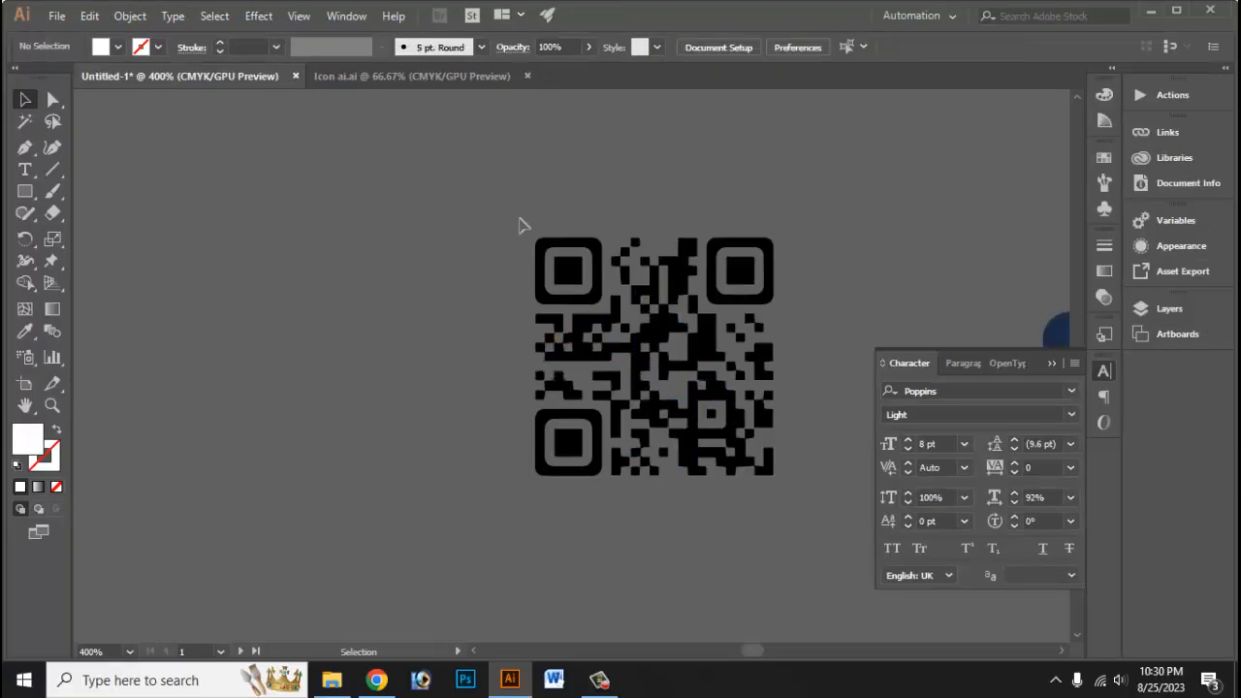
Group all the black QR code paths and scale the group down proportionally to about half its size.
{"action": "key", "text": "ctrl+a"}
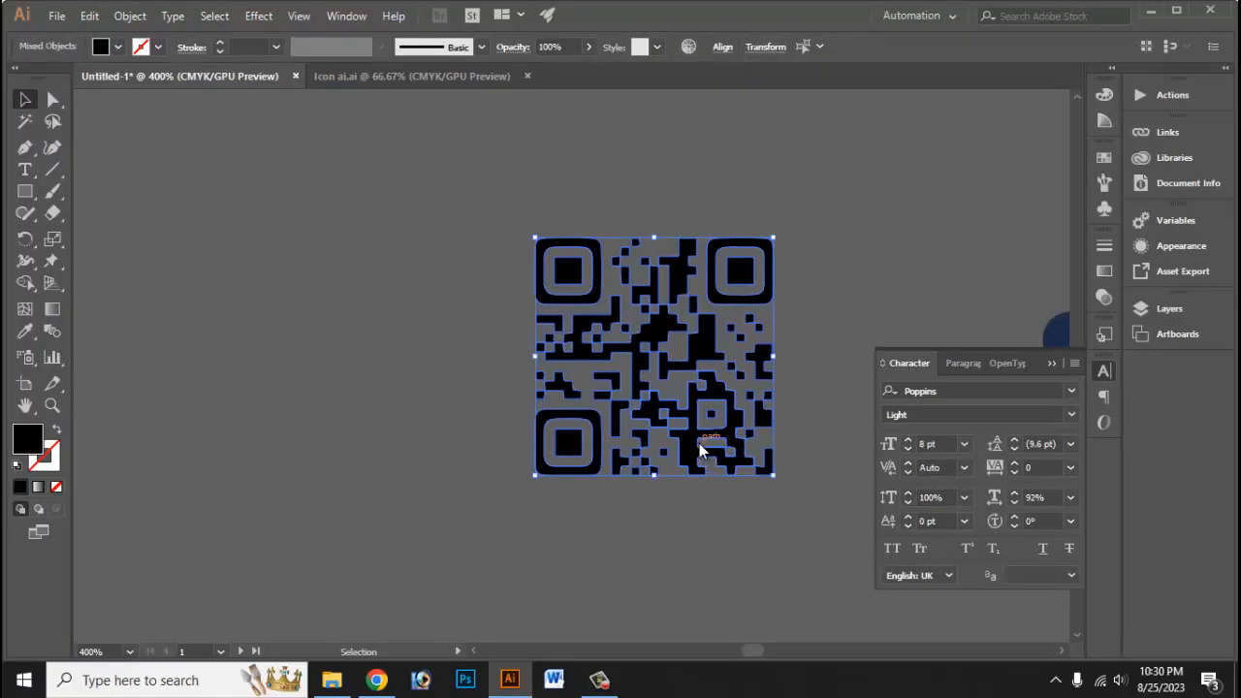
{"action": "right_click", "coordinate": [699, 443]}
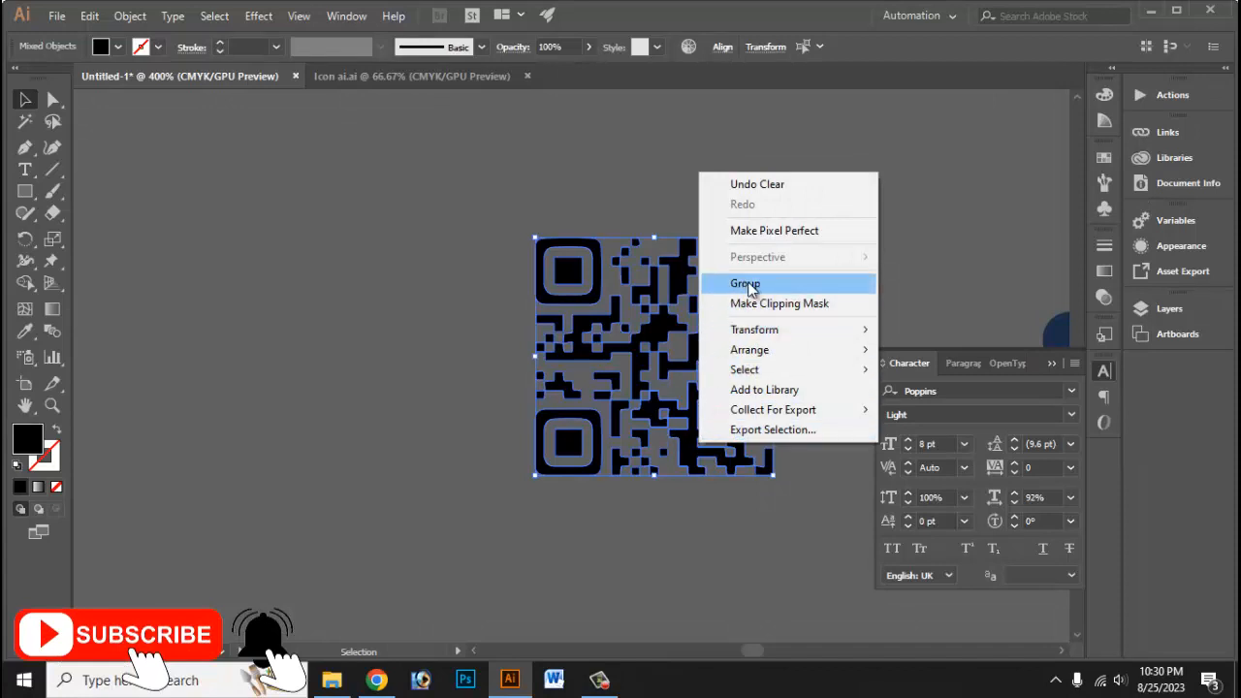
{"action": "left_click", "coordinate": [747, 284]}
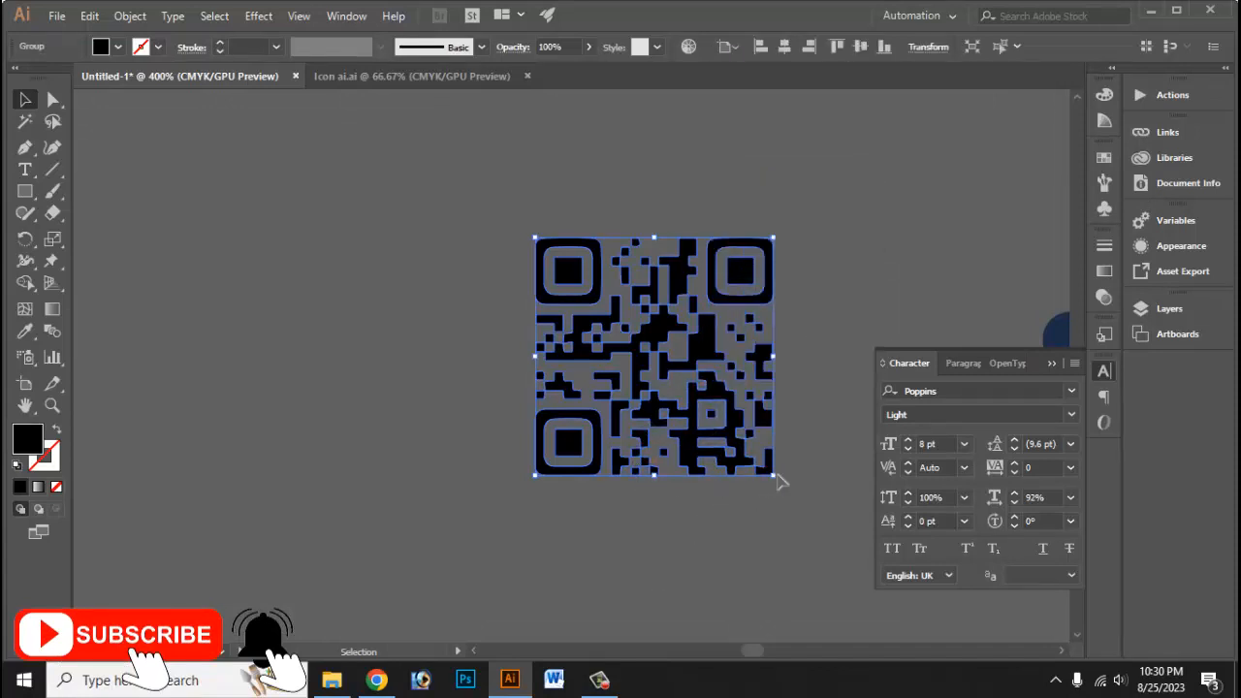
{"action": "left_click_drag", "start_coordinate": [756, 469], "coordinate": [707, 416]}
Move the QR code group onto the front of the card, below the tagline.
{"action": "scroll", "coordinate": [606, 410], "scroll_direction": "right", "scroll_amount": 4}
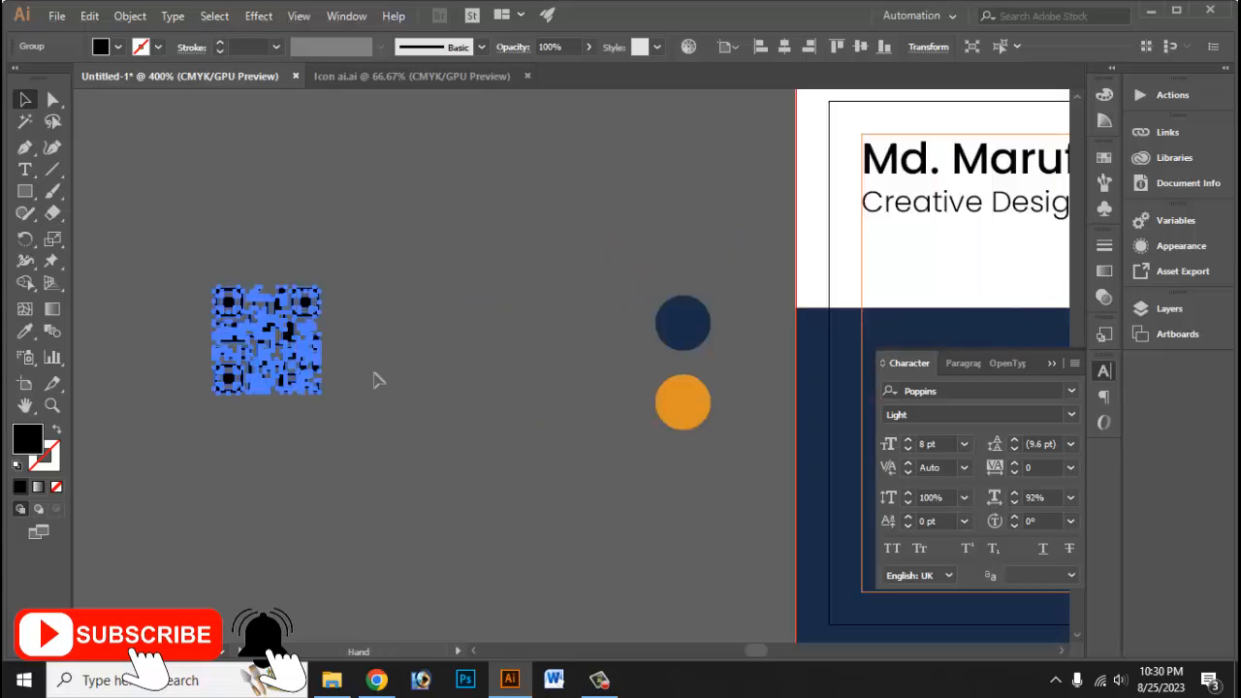
{"action": "left_click_drag", "start_coordinate": [291, 336], "coordinate": [1025, 292]}
{"action": "left_click_drag", "start_coordinate": [932, 284], "coordinate": [395, 259]}
{"action": "left_click_drag", "start_coordinate": [336, 219], "coordinate": [853, 374]}
{"action": "key", "text": "ctrl+minus"}
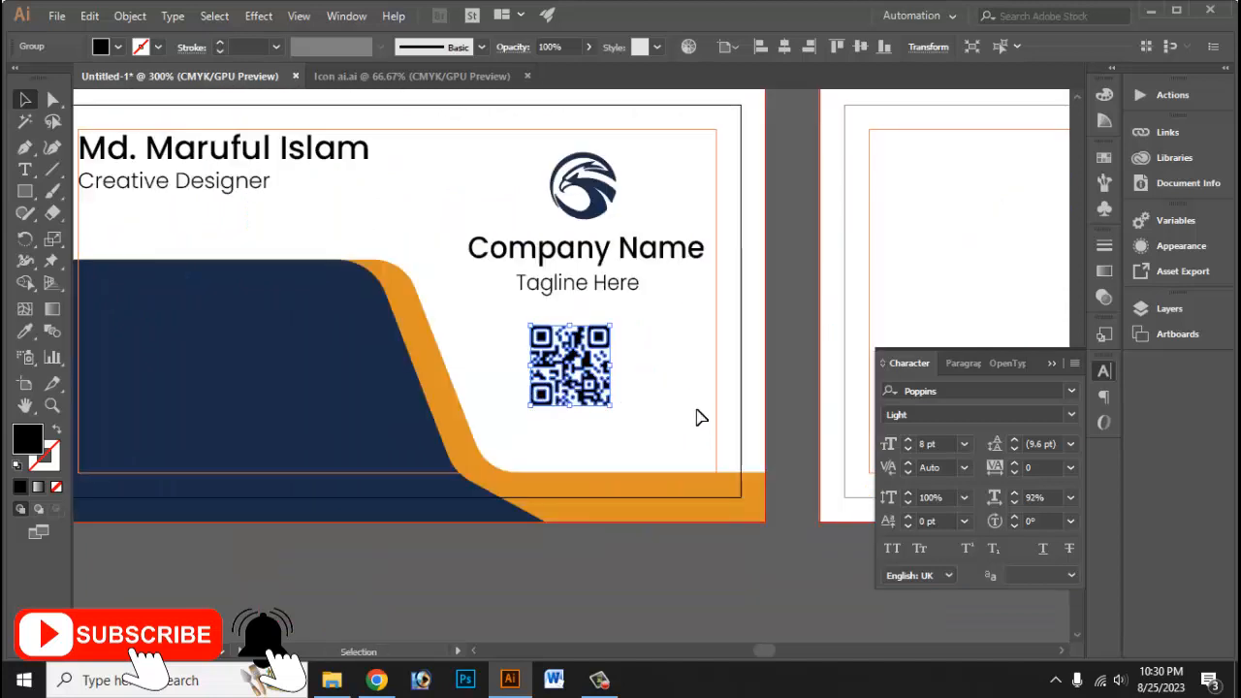
Collapse the Character panel and fine-tune the QR code's position so it sits centred beneath the company name and tagline.
{"action": "left_click", "coordinate": [1052, 364]}
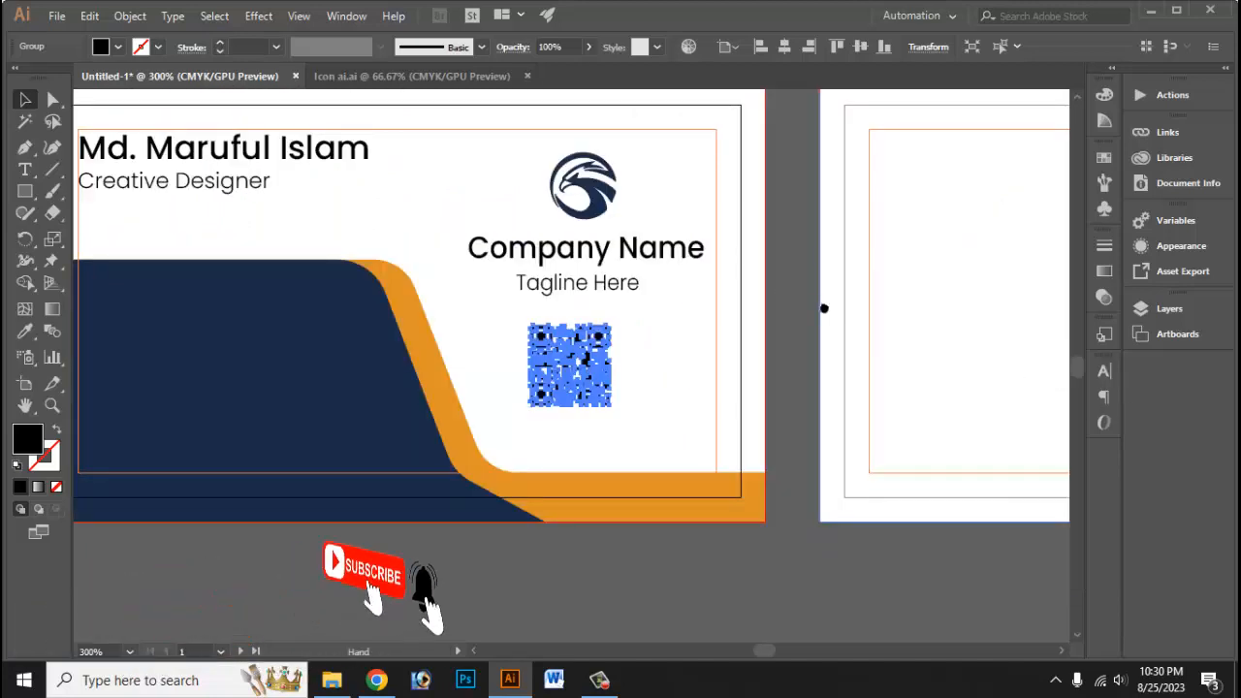
{"action": "left_click_drag", "start_coordinate": [823, 307], "coordinate": [1027, 347]}
{"action": "left_click_drag", "start_coordinate": [820, 422], "coordinate": [844, 445]}
{"action": "key", "text": "Down"}
{"action": "left_click", "coordinate": [959, 391]}
{"action": "scroll", "coordinate": [950, 390], "scroll_direction": "right", "scroll_amount": 1}
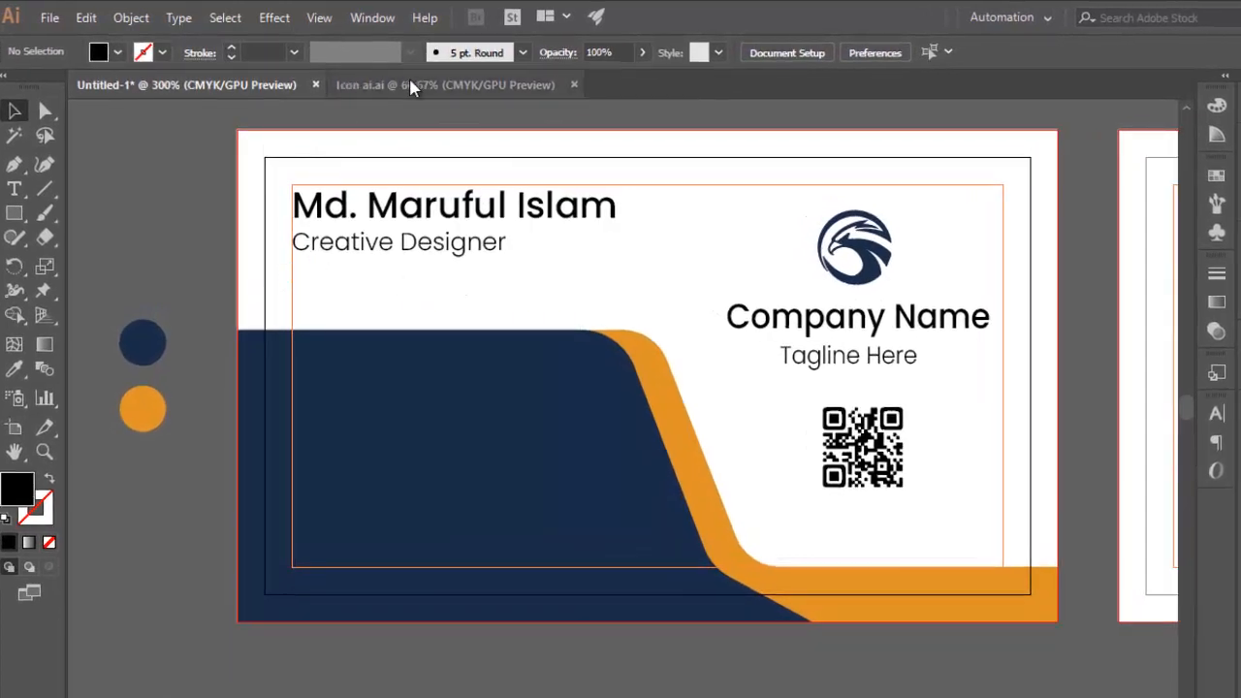
Copy the rounded-square phone icon from Icon ai.ai into the card and scale it down in the navy shape's upper-left corner.
{"action": "left_click", "coordinate": [410, 84]}
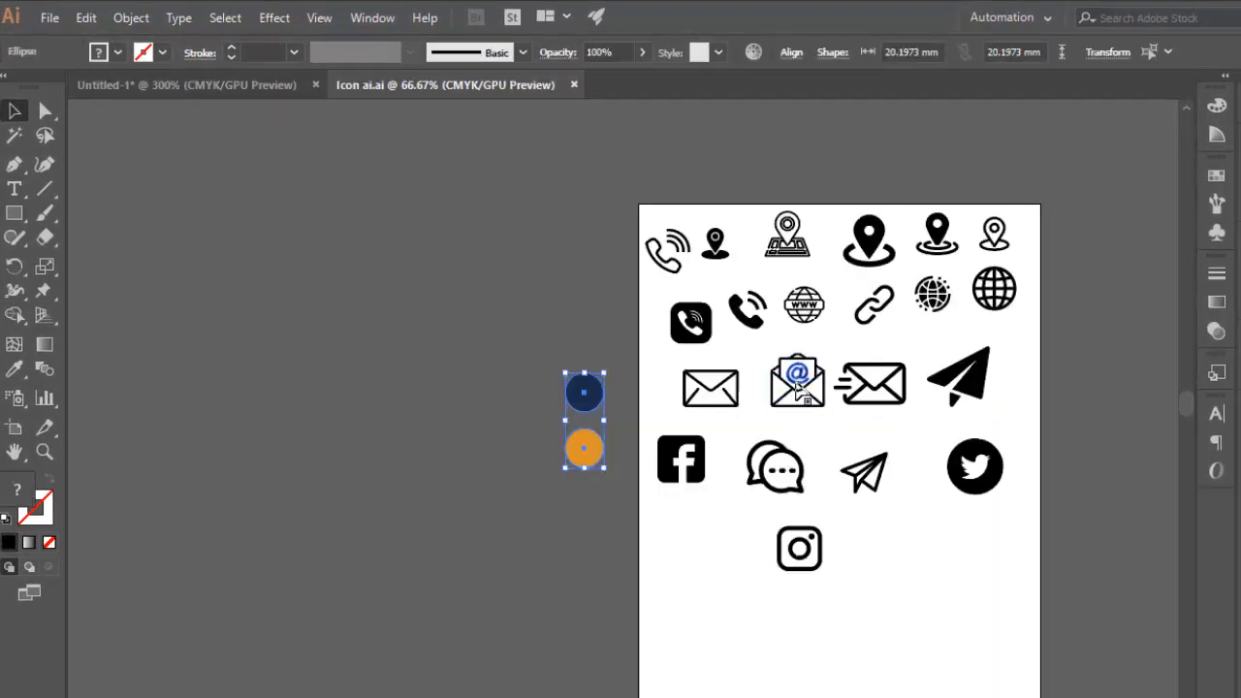
{"action": "key", "text": "ctrl+plus"}
{"action": "left_click_drag", "start_coordinate": [924, 239], "coordinate": [692, 316]}
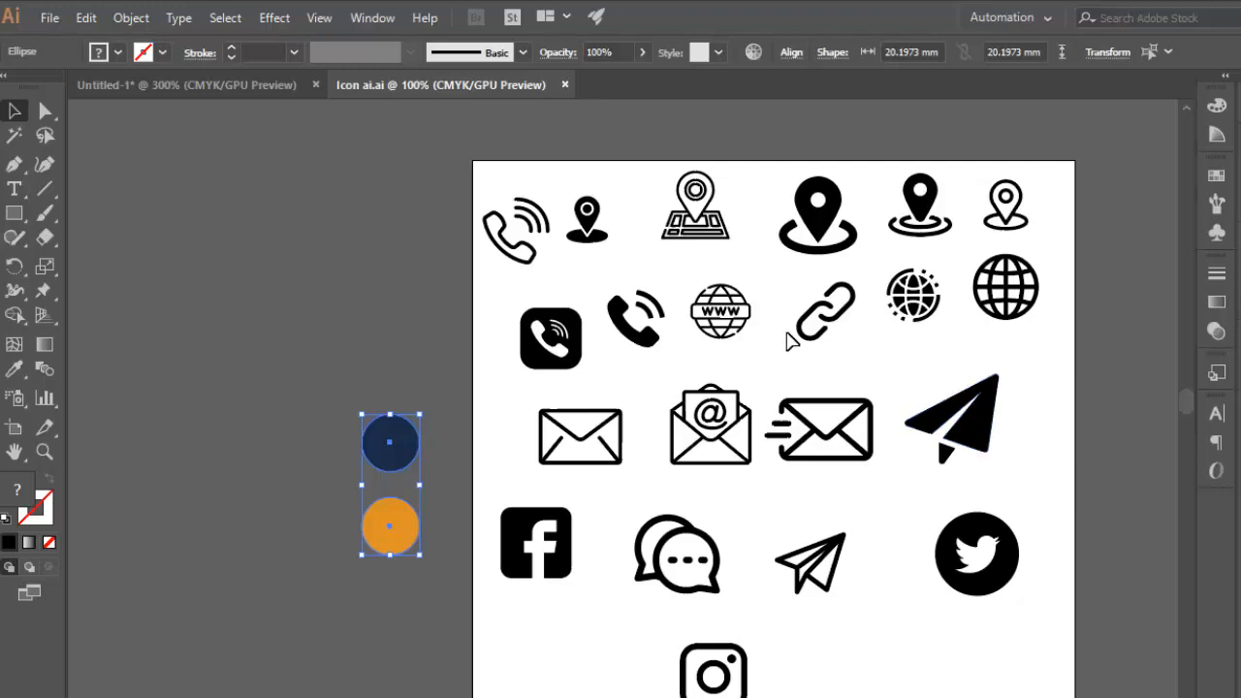
{"action": "left_click", "coordinate": [536, 359]}
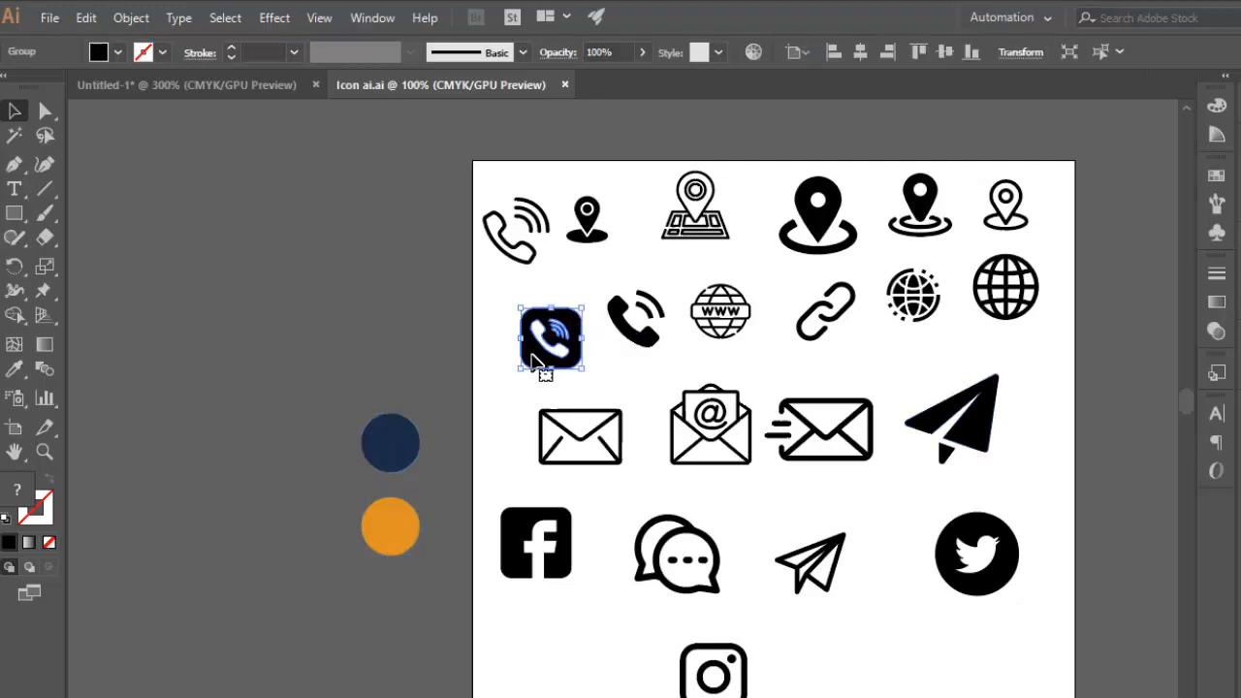
{"action": "left_click", "coordinate": [205, 87]}
{"action": "key", "text": "ctrl+v"}
{"action": "left_click_drag", "start_coordinate": [571, 447], "coordinate": [365, 482]}
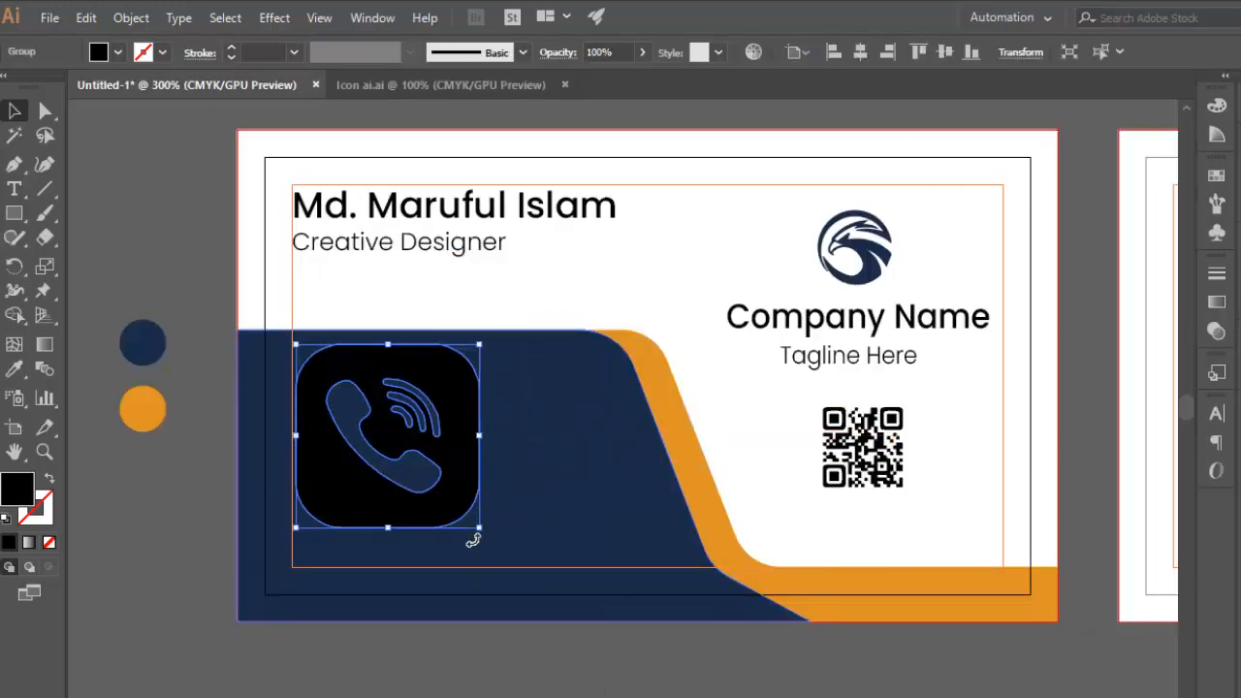
{"action": "left_click_drag", "start_coordinate": [478, 526], "coordinate": [338, 384]}
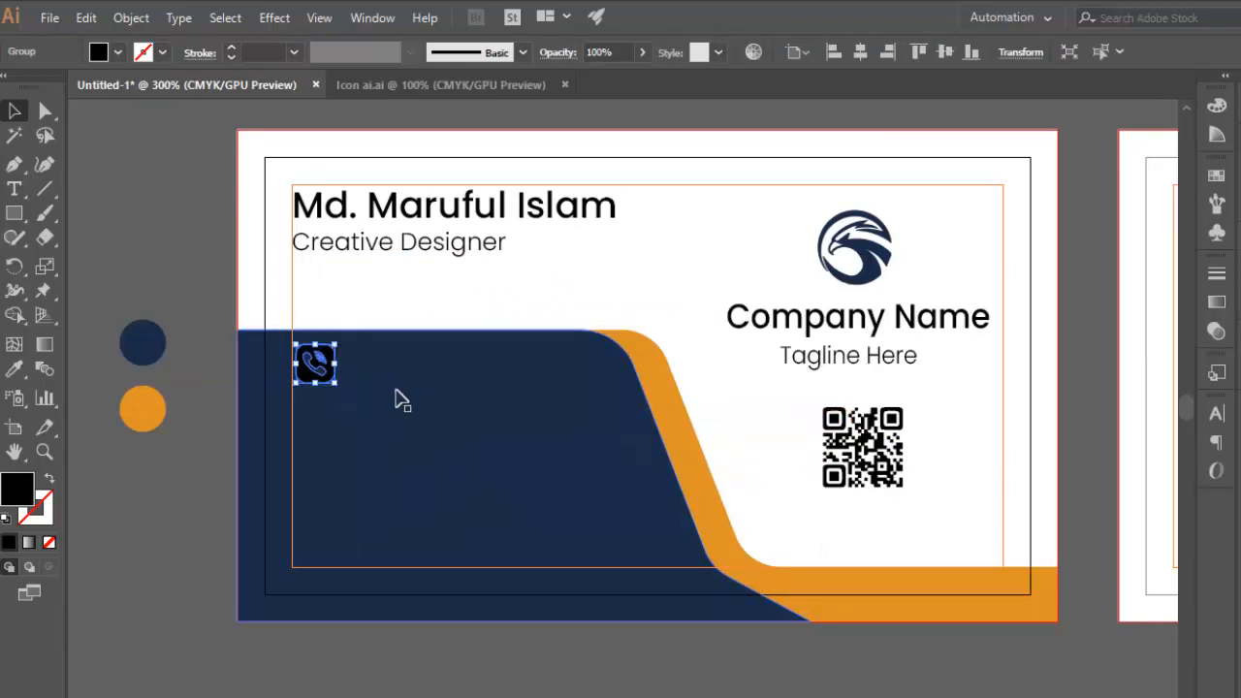
Recolour the phone icon white by sampling the card background and shift it slightly down within the navy shape.
{"action": "key", "text": "i"}
{"action": "left_click", "coordinate": [386, 276]}
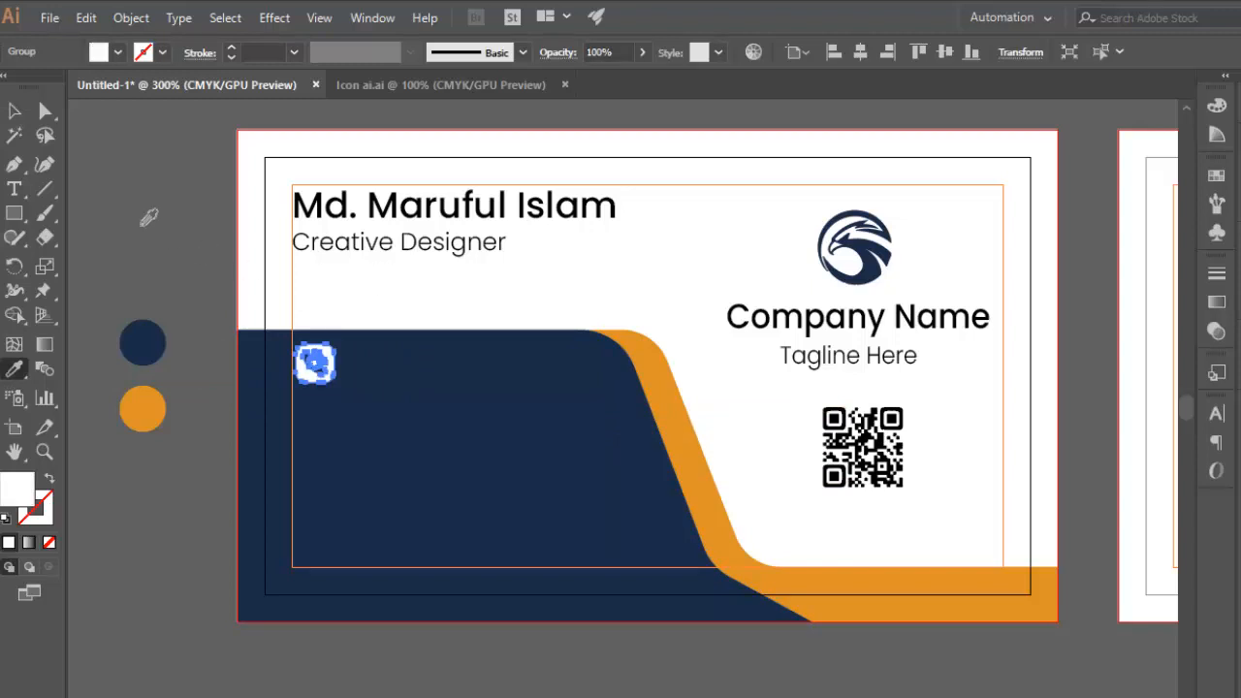
{"action": "left_click", "coordinate": [15, 111]}
{"action": "left_click", "coordinate": [198, 230]}
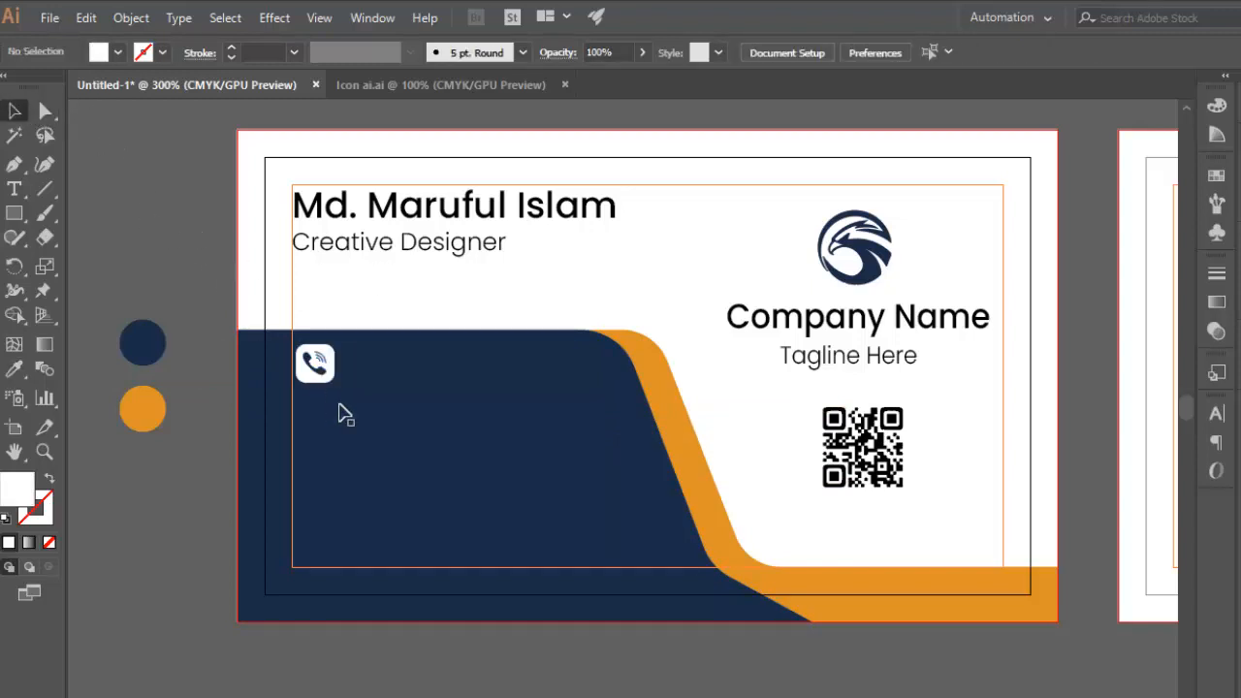
{"action": "left_click", "coordinate": [315, 383]}
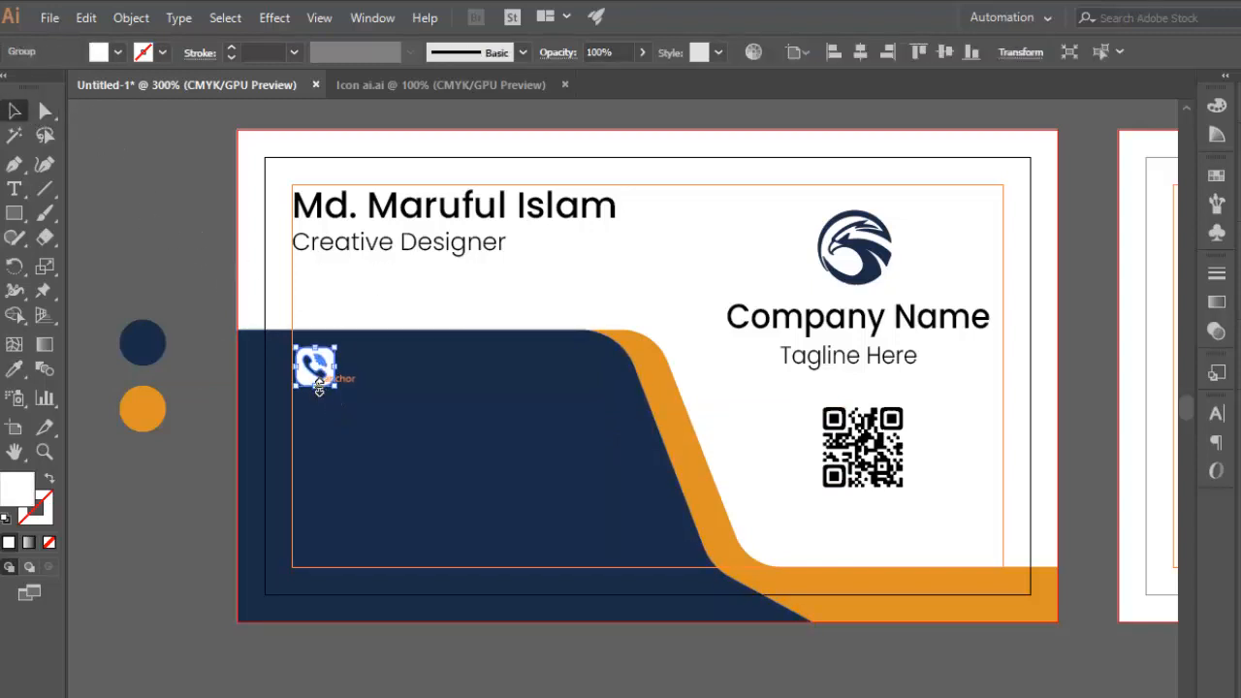
{"action": "key", "text": "Up"}
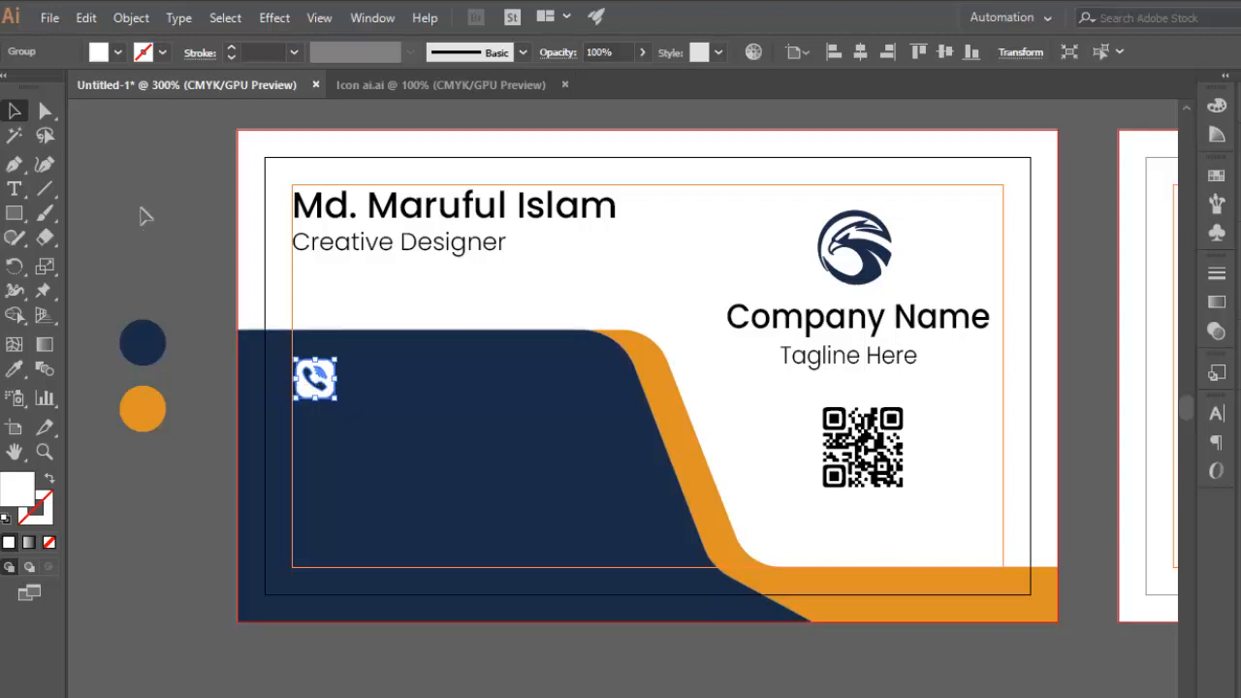